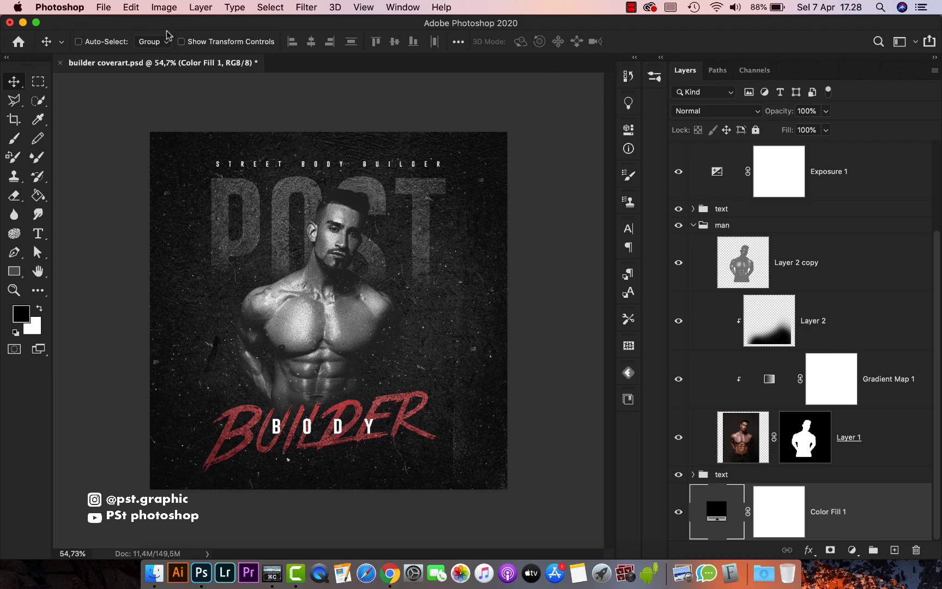
- Create a new 2000 x 2000 pixel document at 72 pixels/inch in RGB Color with a white background
{"action": "left_click", "coordinate": [105, 7]}
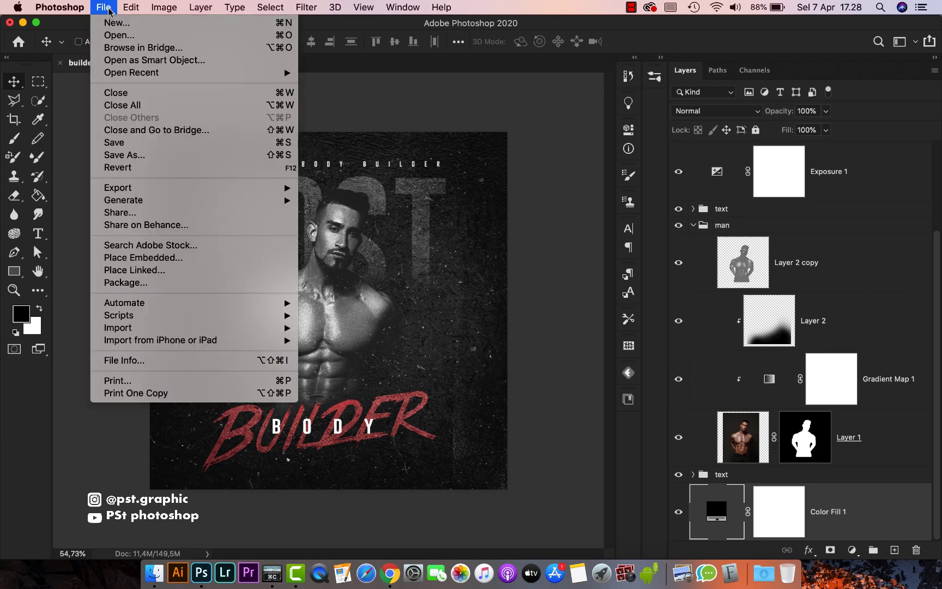
{"action": "left_click", "coordinate": [134, 24]}
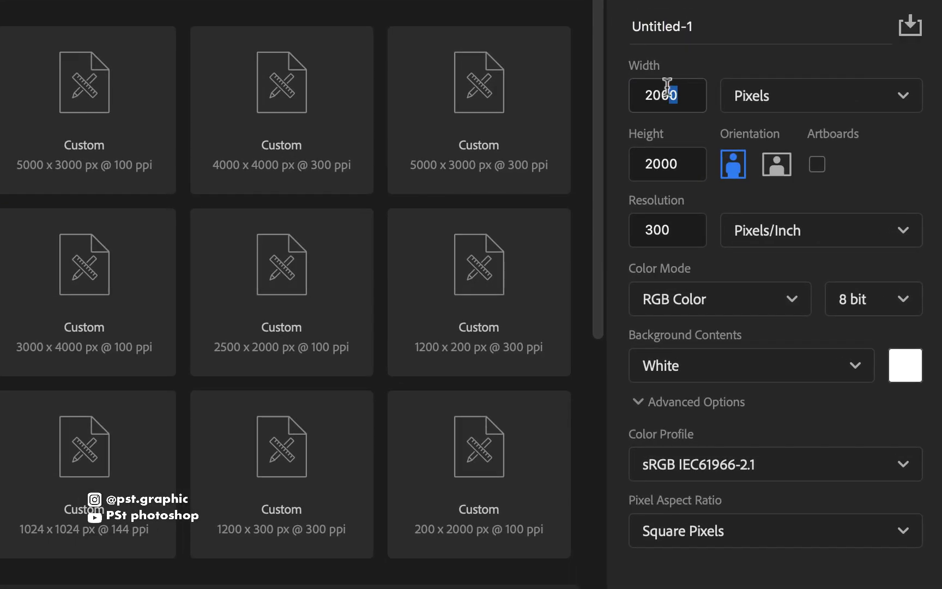
{"action": "left_click_drag", "start_coordinate": [666, 129], "coordinate": [643, 128]}
{"action": "left_click_drag", "start_coordinate": [676, 163], "coordinate": [648, 164]}
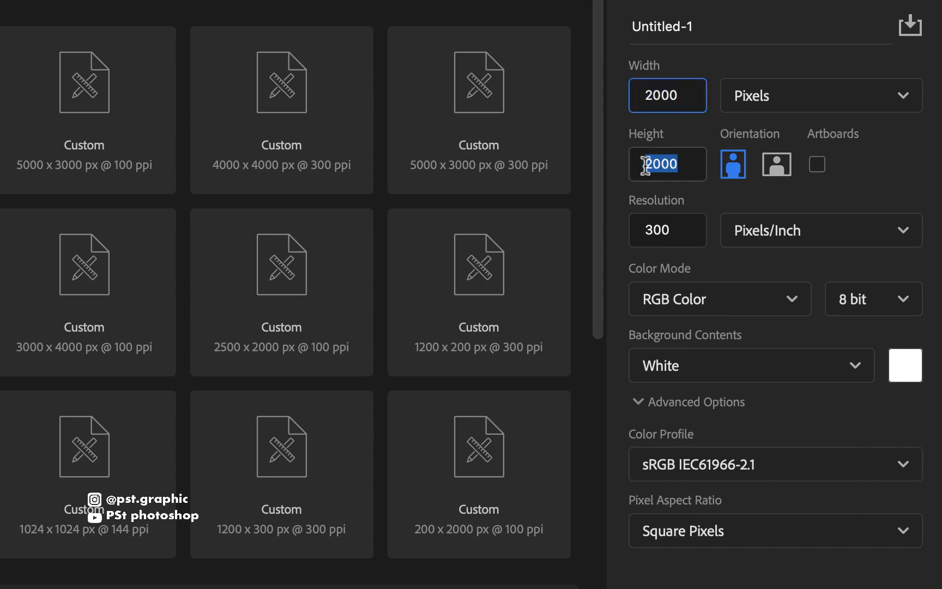
{"action": "left_click_drag", "start_coordinate": [674, 231], "coordinate": [634, 230]}
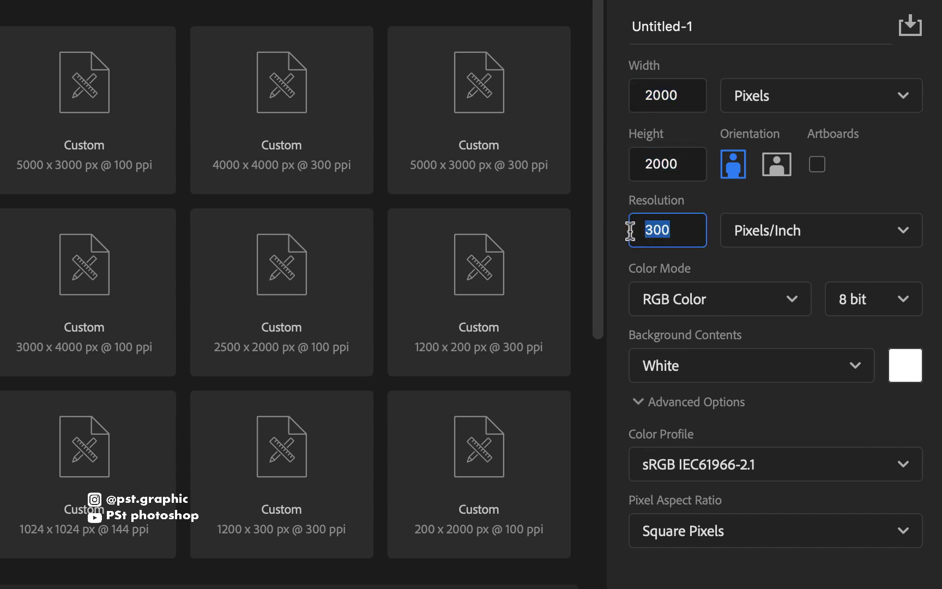
{"action": "type", "text": "72"}
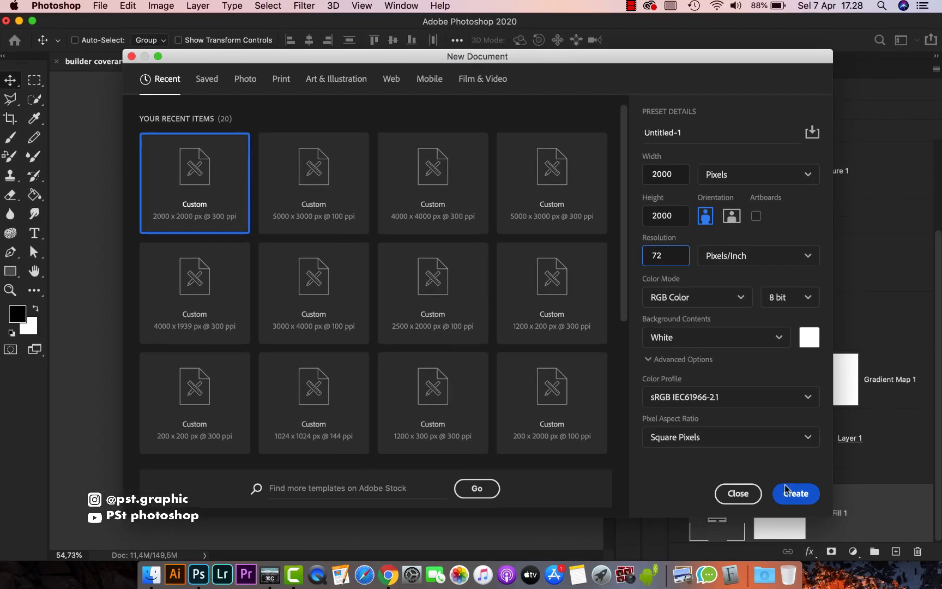
{"action": "left_click", "coordinate": [797, 493]}
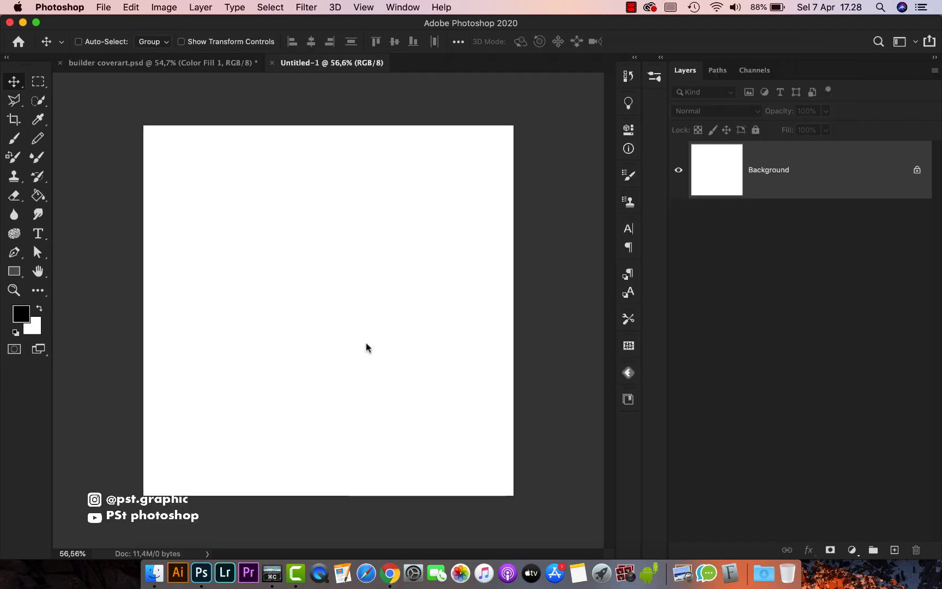
- Add a solid color fill layer in black (#000000) above the background
{"action": "left_click", "coordinate": [852, 550]}
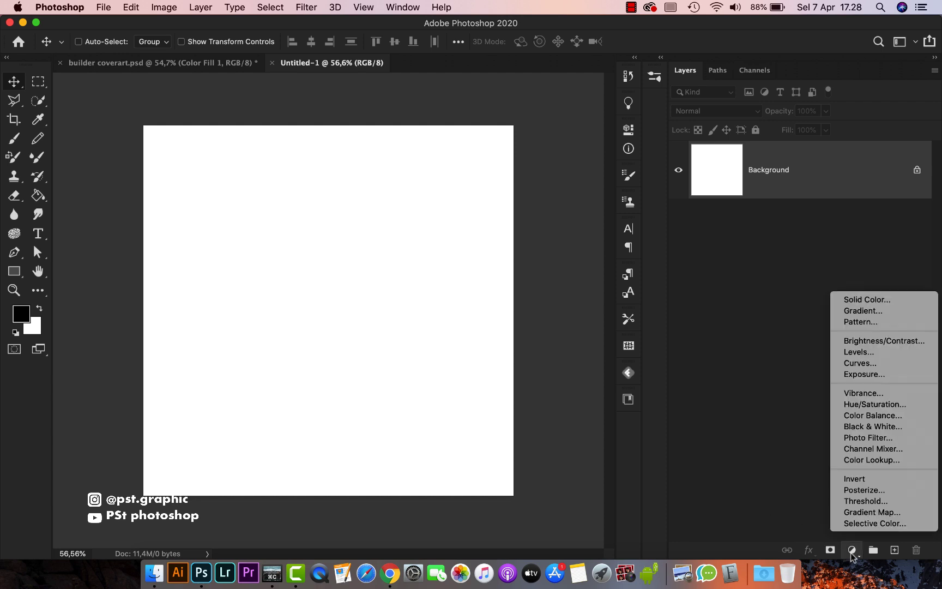
{"action": "left_click", "coordinate": [849, 299]}
{"action": "left_click", "coordinate": [581, 272]}
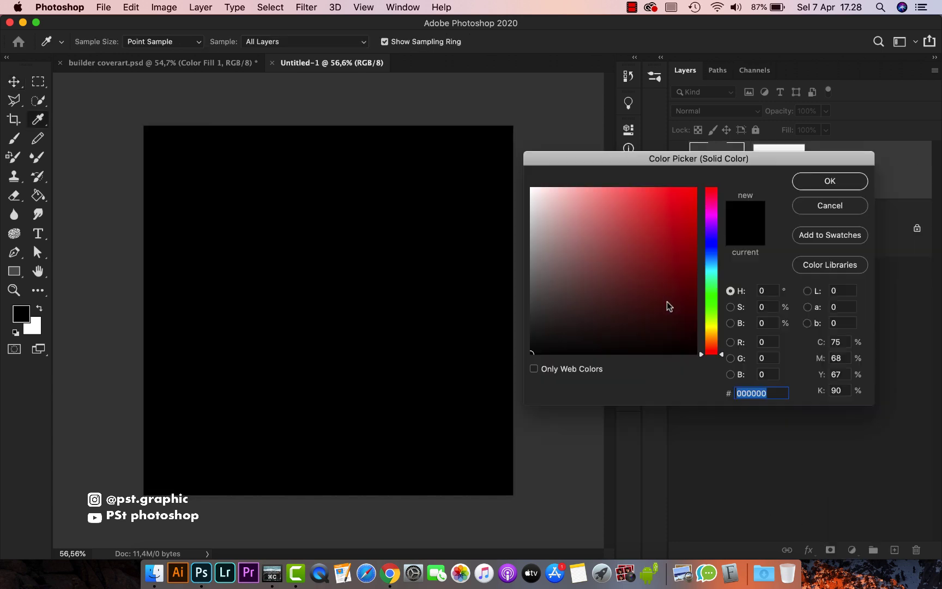
{"action": "left_click_drag", "start_coordinate": [581, 273], "coordinate": [507, 403]}
{"action": "left_click", "coordinate": [800, 185]}
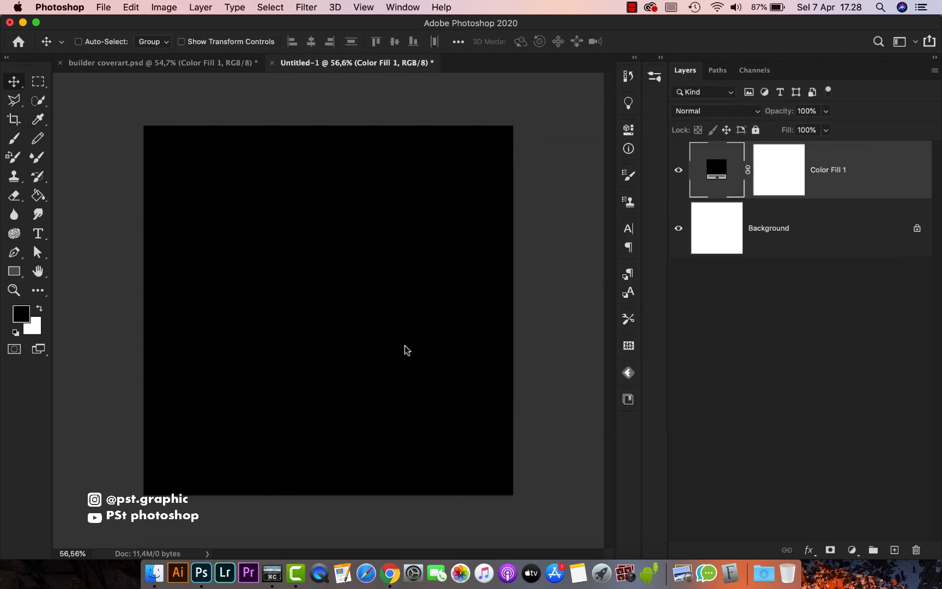
- Place the man-wearing-gray-bottoms photo from the 8 gym cover art folder and enlarge it to run past the canvas's top and bottom edges
{"action": "left_click", "coordinate": [154, 573]}
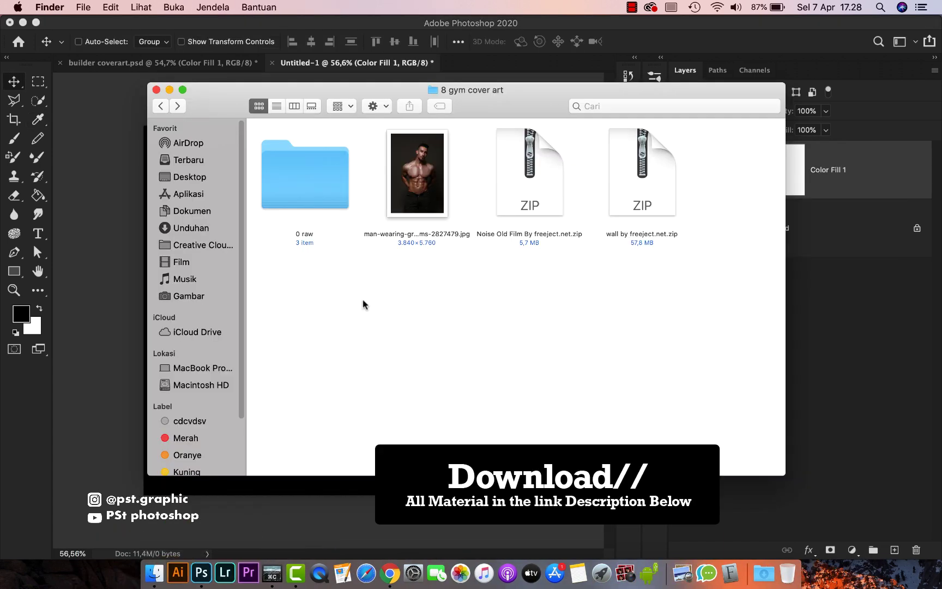
{"action": "left_click", "coordinate": [423, 205]}
{"action": "left_click_drag", "start_coordinate": [423, 205], "coordinate": [103, 296]}
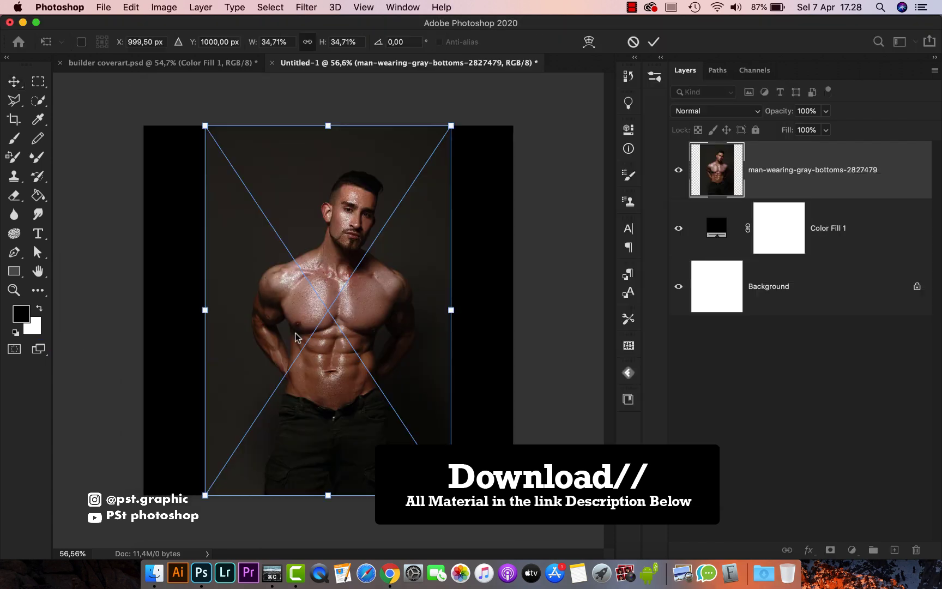
{"action": "scroll", "coordinate": [295, 333], "scroll_direction": "down", "scroll_amount": 1}
{"action": "left_click_drag", "start_coordinate": [413, 450], "coordinate": [436, 484]}
{"action": "left_click_drag", "start_coordinate": [244, 177], "coordinate": [217, 146]}
{"action": "left_click_drag", "start_coordinate": [335, 232], "coordinate": [320, 242]}
{"action": "key", "text": "Return"}
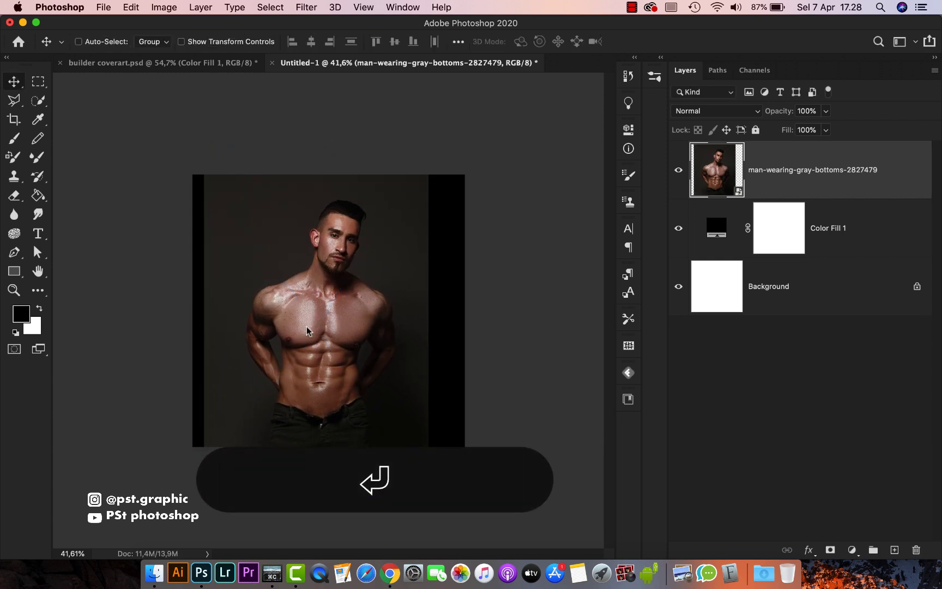
- Select the man's whole body with the Quick Selection tool in add mode and mask out the photo's backdrop
{"action": "scroll", "coordinate": [306, 326], "scroll_direction": "up", "scroll_amount": 1}
{"action": "scroll", "coordinate": [306, 327], "scroll_direction": "up", "scroll_amount": 2}
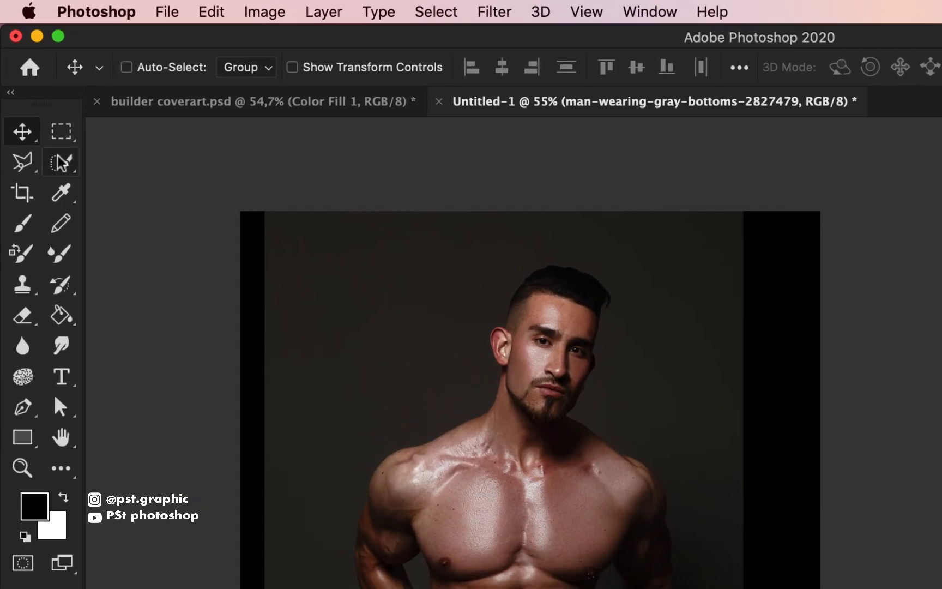
{"action": "left_click", "coordinate": [60, 159]}
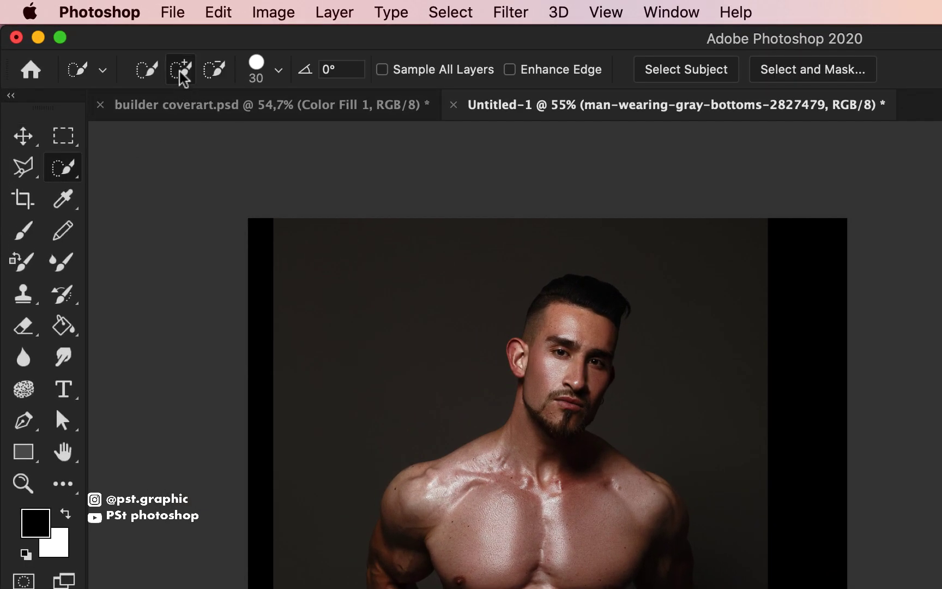
{"action": "left_click", "coordinate": [180, 73]}
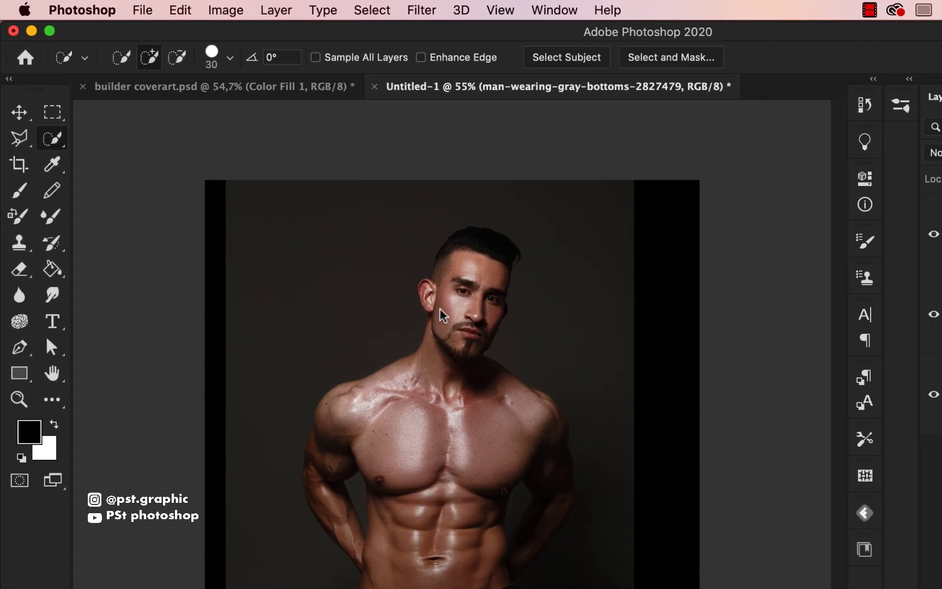
{"action": "mouse_move", "coordinate": [443, 312]}
{"action": "left_mouse_down"}
{"action": "mouse_move", "coordinate": [467, 380]}
{"action": "mouse_move", "coordinate": [427, 528]}
{"action": "left_mouse_up"}
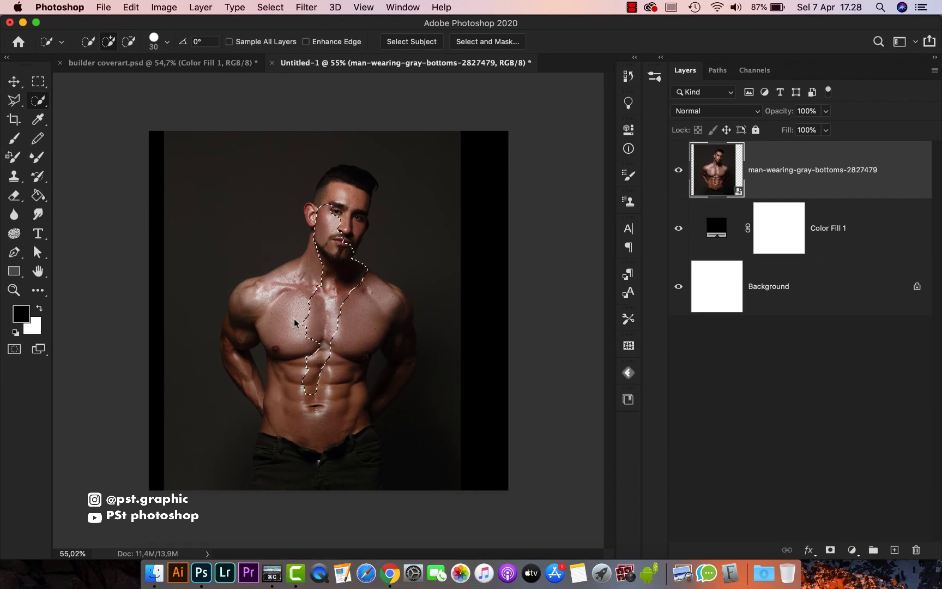
{"action": "mouse_move", "coordinate": [294, 322]}
{"action": "left_mouse_down"}
{"action": "mouse_move", "coordinate": [258, 307]}
{"action": "mouse_move", "coordinate": [239, 327]}
{"action": "mouse_move", "coordinate": [281, 337]}
{"action": "mouse_move", "coordinate": [352, 317]}
{"action": "mouse_move", "coordinate": [372, 335]}
{"action": "mouse_move", "coordinate": [335, 355]}
{"action": "mouse_move", "coordinate": [344, 388]}
{"action": "mouse_move", "coordinate": [326, 252]}
{"action": "mouse_move", "coordinate": [355, 191]}
{"action": "mouse_move", "coordinate": [315, 233]}
{"action": "mouse_move", "coordinate": [282, 413]}
{"action": "left_mouse_up"}
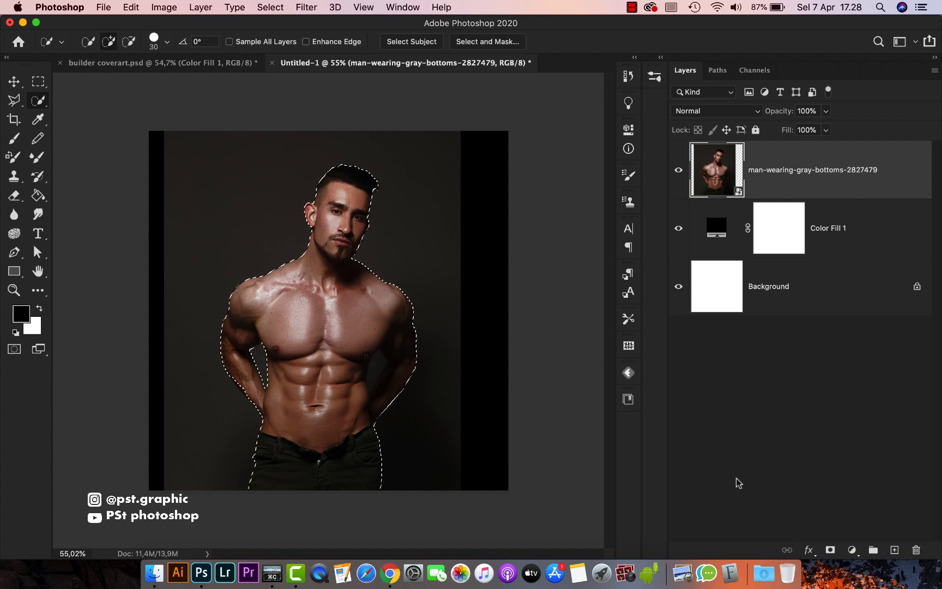
{"action": "left_click", "coordinate": [829, 550]}
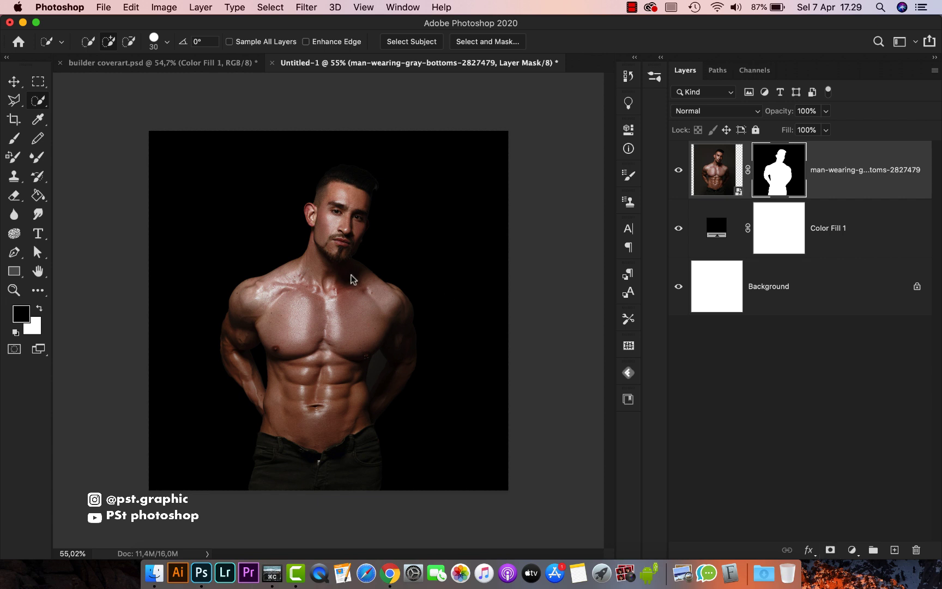
- Scale the masked man down to about 89% and reposition him near the middle of the canvas
{"action": "key", "text": "v"}
{"action": "left_click", "coordinate": [705, 158]}
{"action": "key", "text": "super+t"}
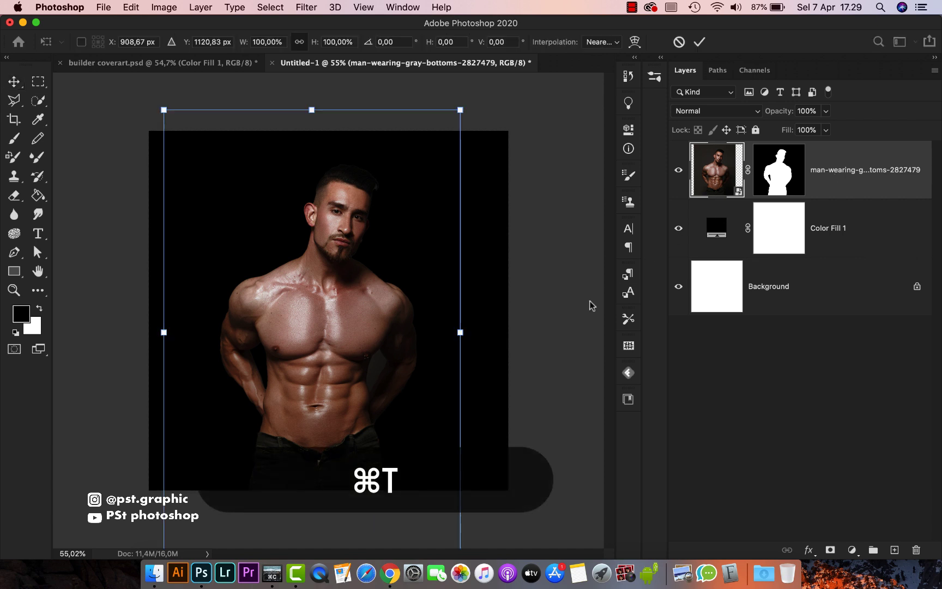
{"action": "left_click_drag", "start_coordinate": [460, 110], "coordinate": [425, 156]}
{"action": "left_click_drag", "start_coordinate": [338, 249], "coordinate": [354, 221]}
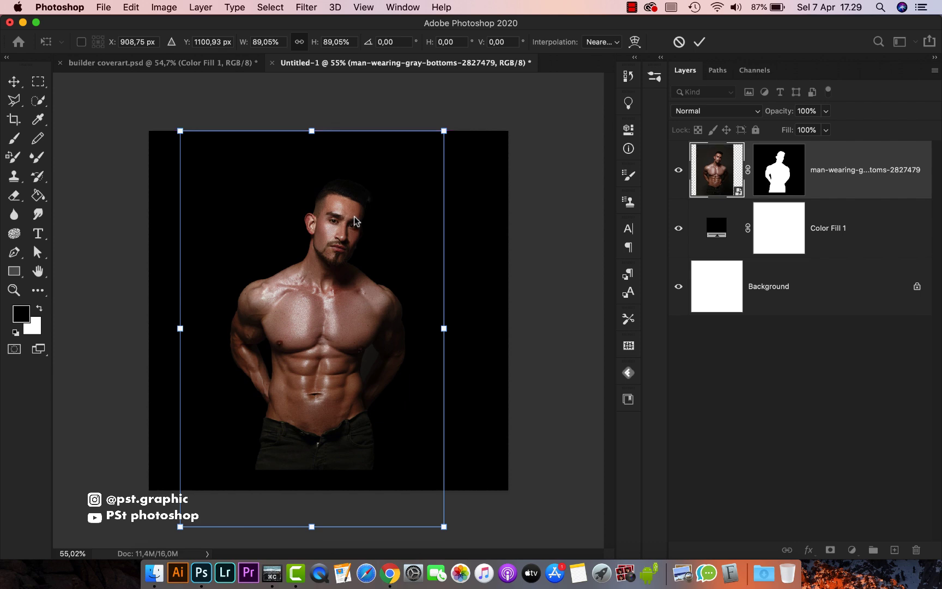
{"action": "key", "text": "Return"}
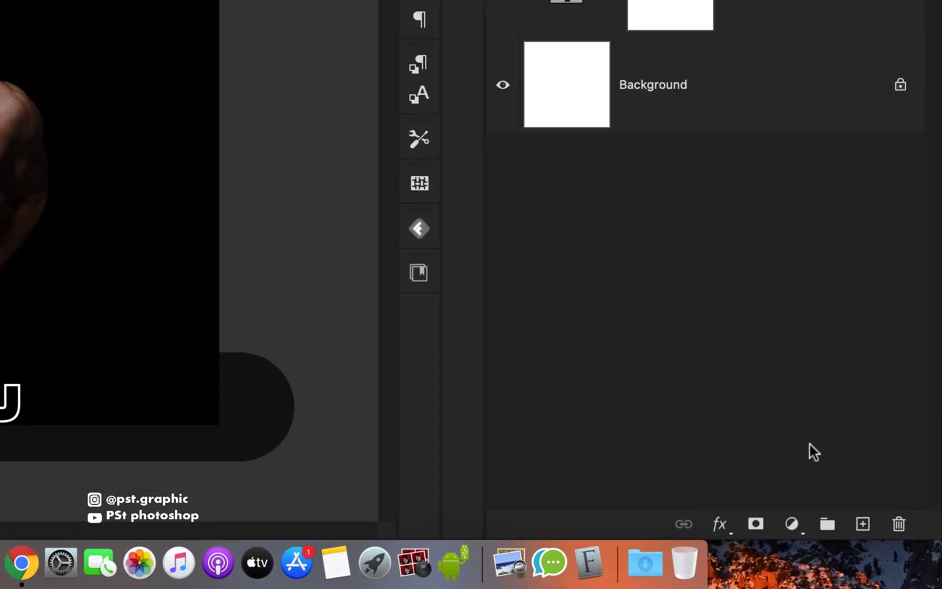
- Add a Gradient Map adjustment with the Black, White preset and clip it to the man's layer
{"action": "left_click", "coordinate": [791, 524]}
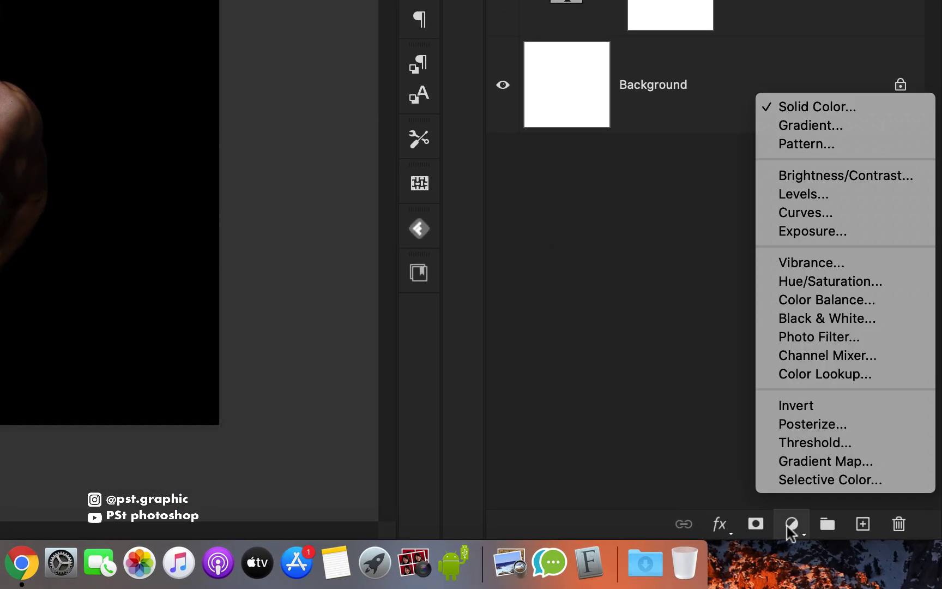
{"action": "left_click", "coordinate": [802, 460]}
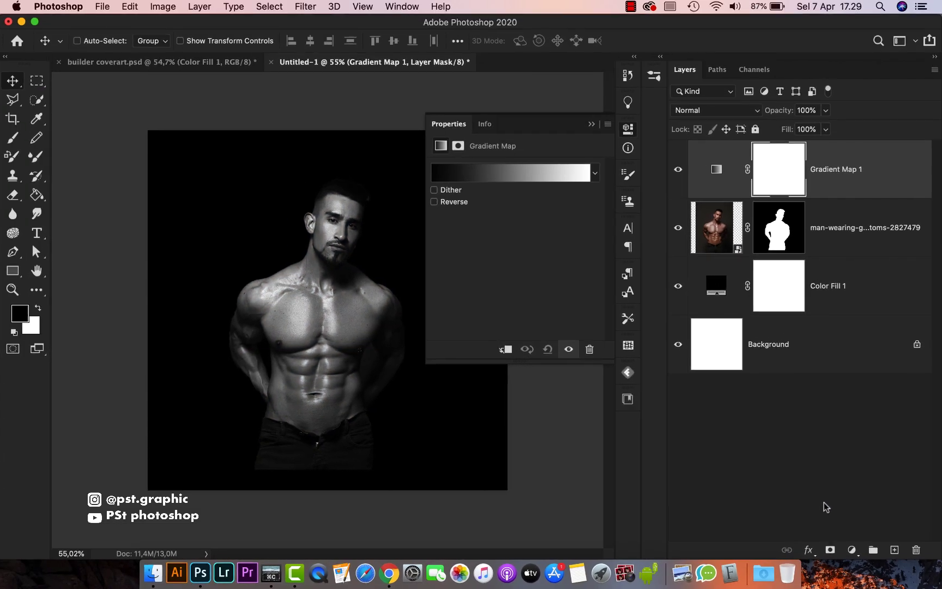
{"action": "left_click", "coordinate": [548, 178]}
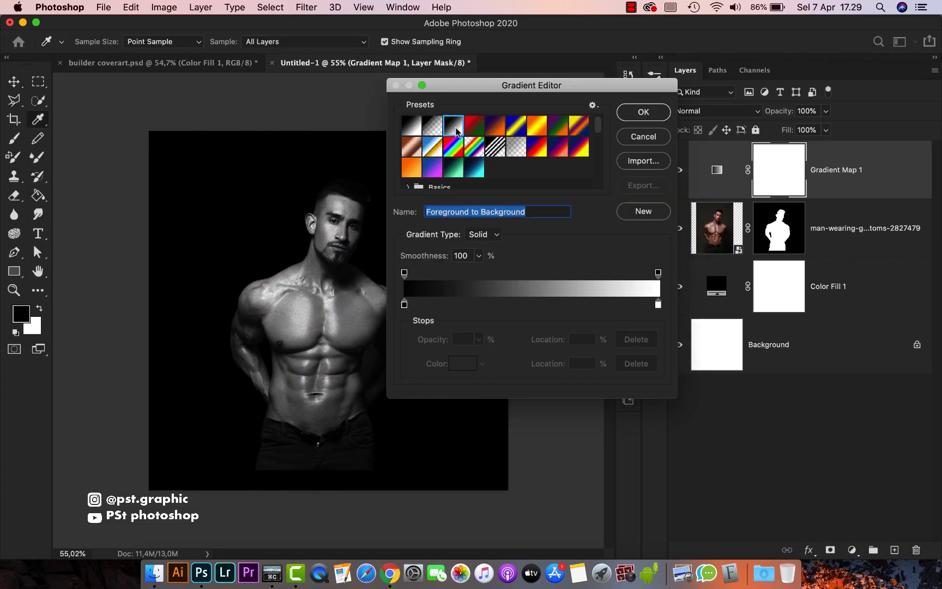
{"action": "left_click", "coordinate": [448, 129]}
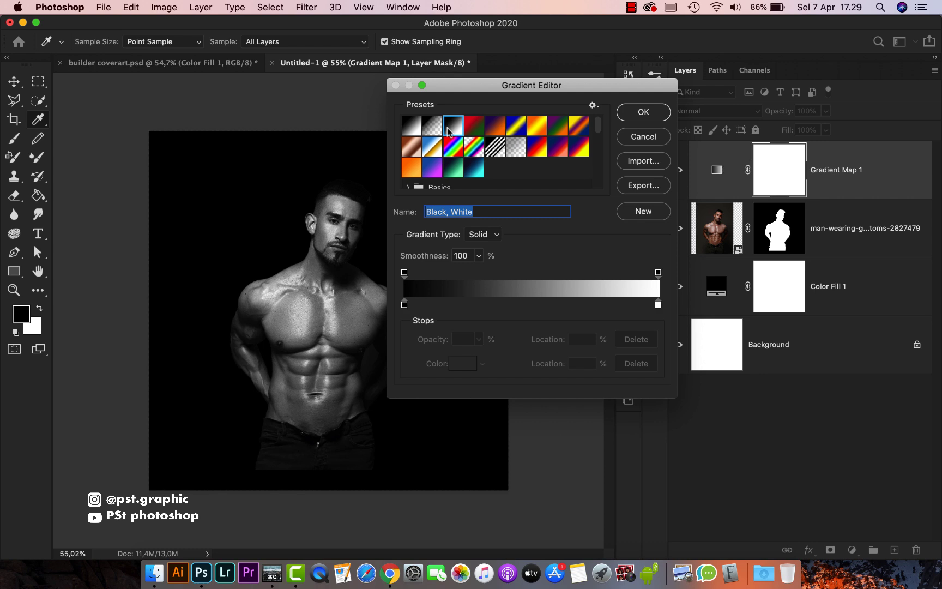
{"action": "left_click", "coordinate": [632, 112]}
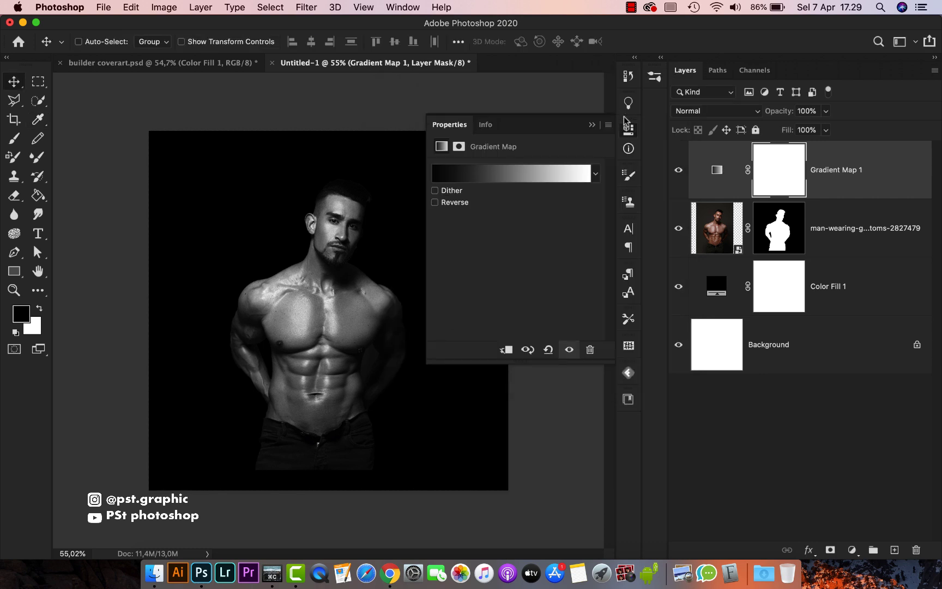
{"action": "left_click", "coordinate": [506, 350]}
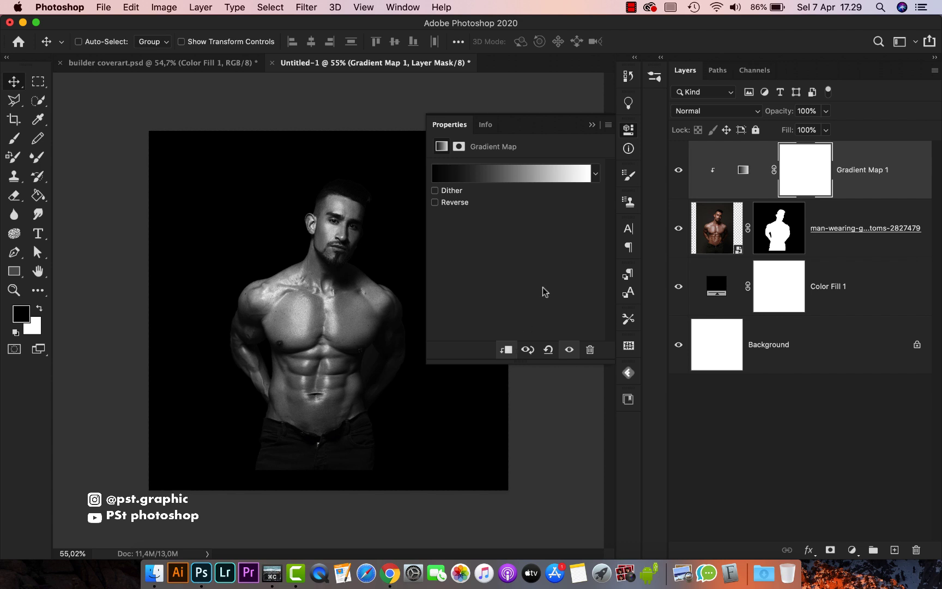
{"action": "left_click", "coordinate": [589, 130]}
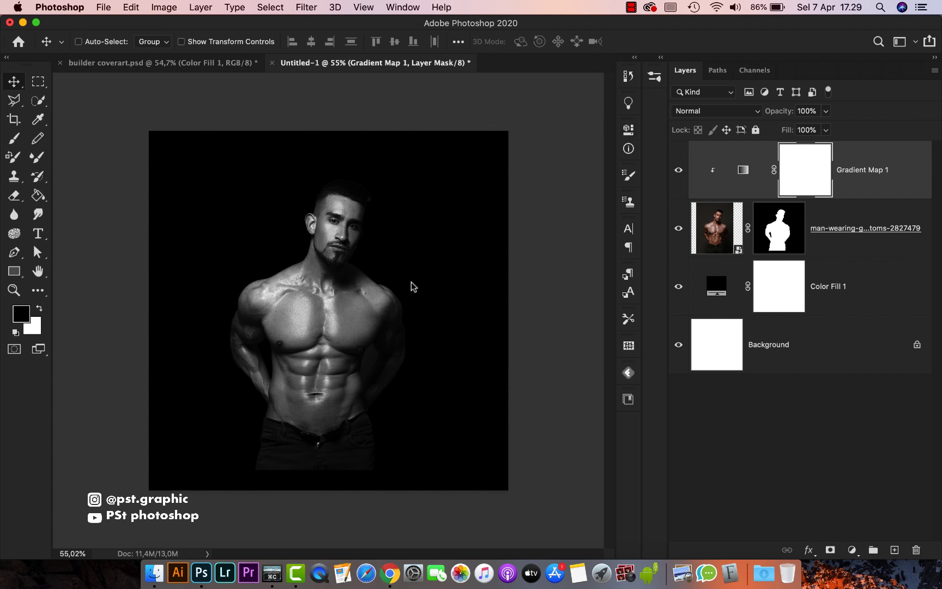
- Add a new empty layer above the gradient map and make it a clipping mask on the man
{"action": "scroll", "coordinate": [410, 284], "scroll_direction": "down", "scroll_amount": 2}
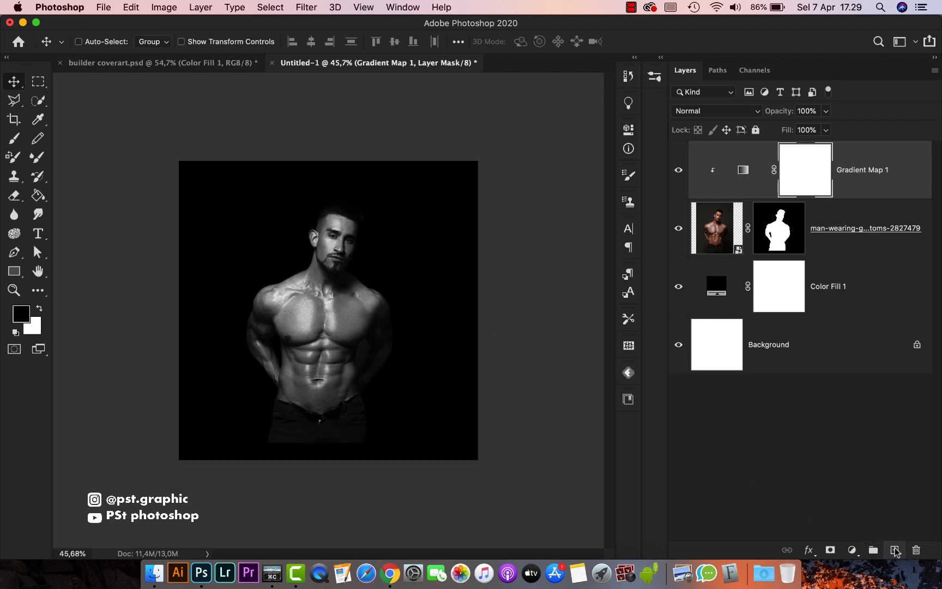
{"action": "left_click", "coordinate": [895, 550]}
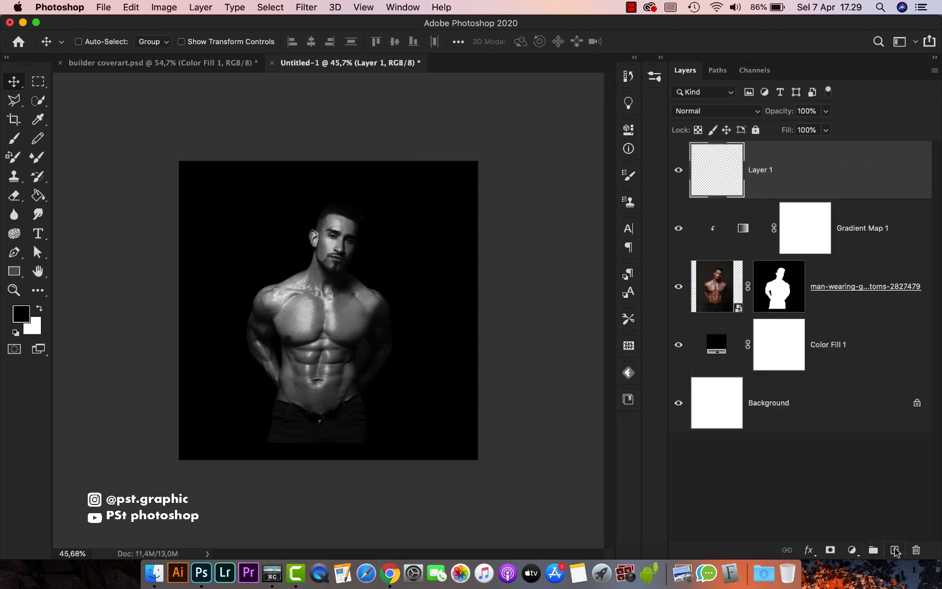
{"action": "right_click", "coordinate": [784, 176]}
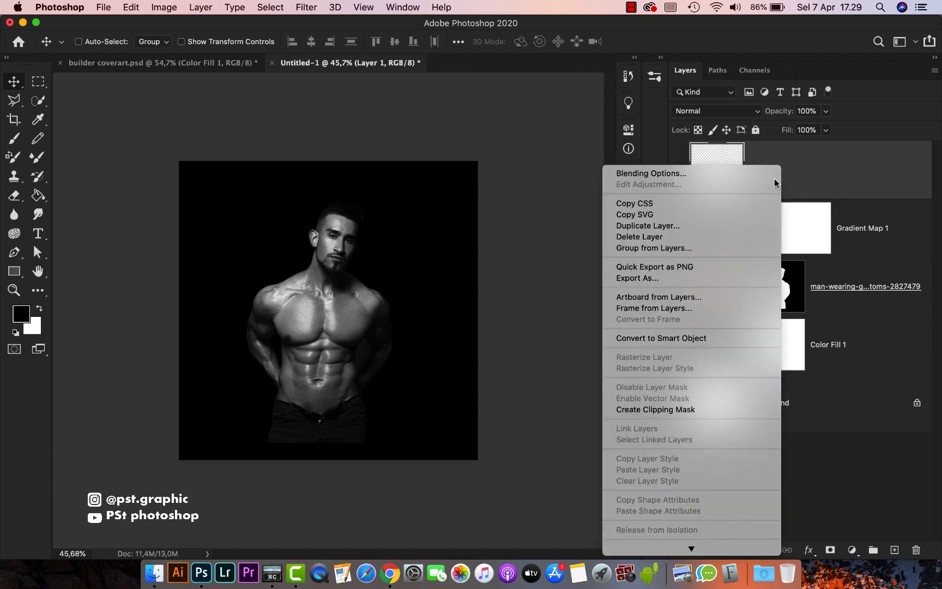
{"action": "left_click", "coordinate": [639, 409]}
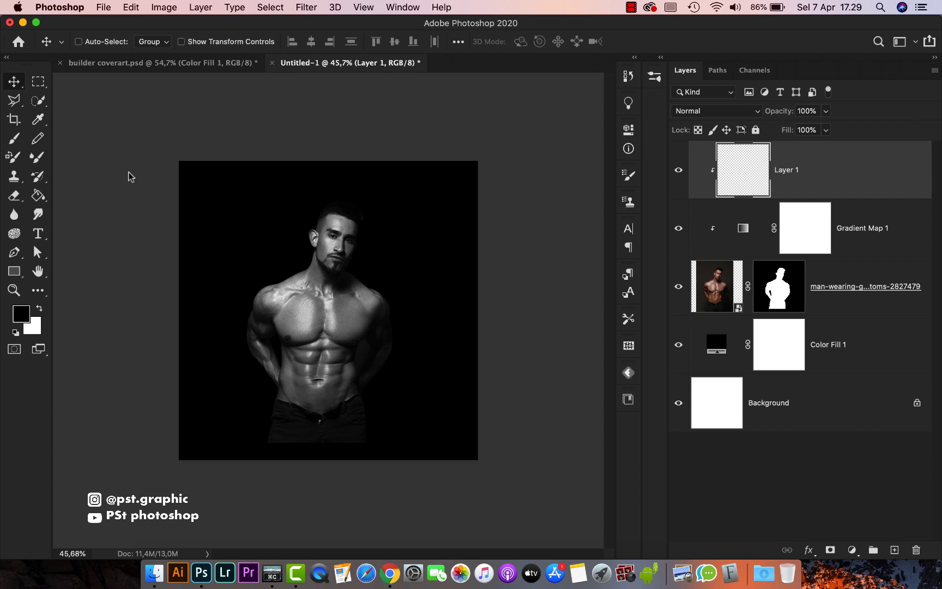
- Paint over the man's lower torso and trousers on the clipped layer with a soft 600 px black brush at 0% hardness
{"action": "left_click", "coordinate": [19, 138]}
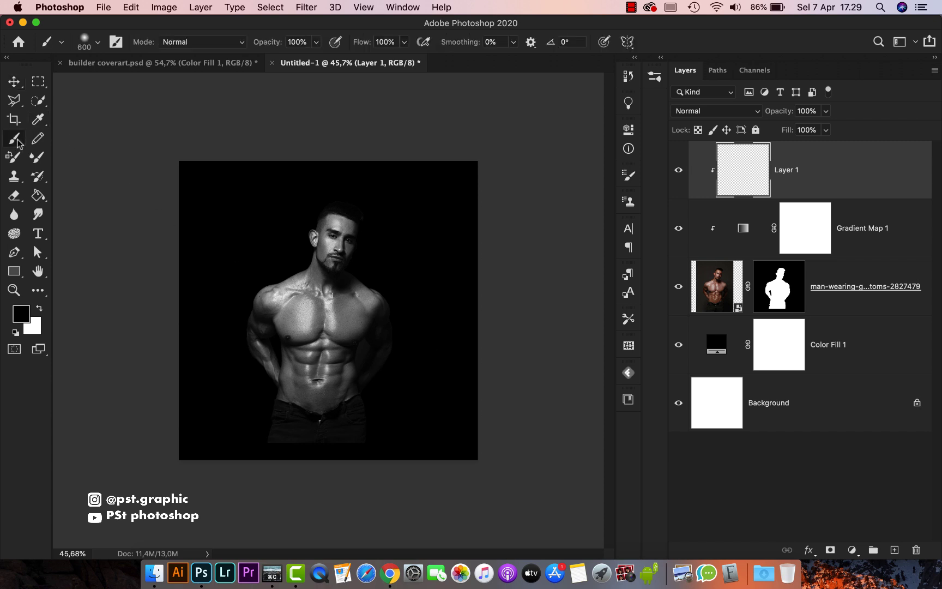
{"action": "left_click", "coordinate": [21, 313]}
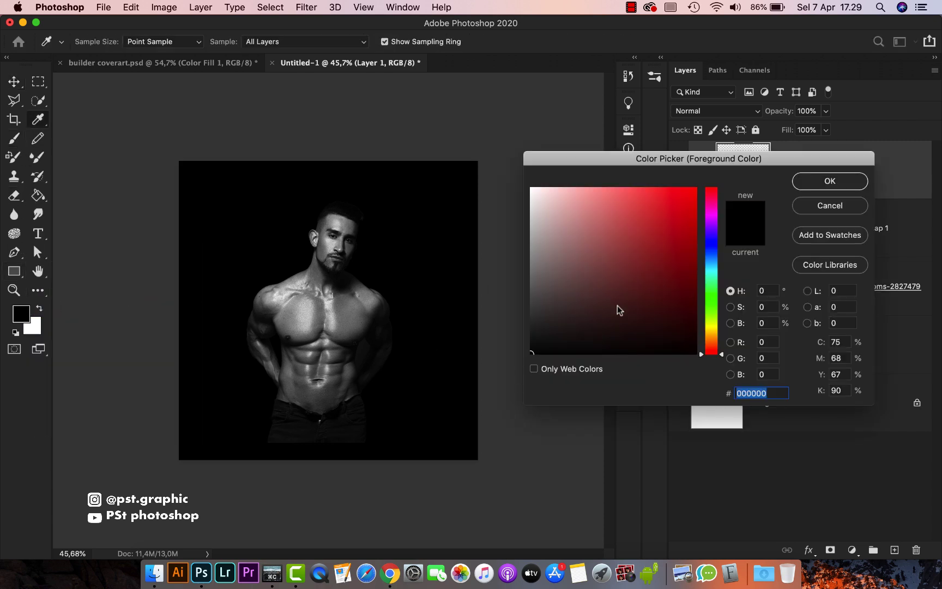
{"action": "left_click", "coordinate": [797, 185]}
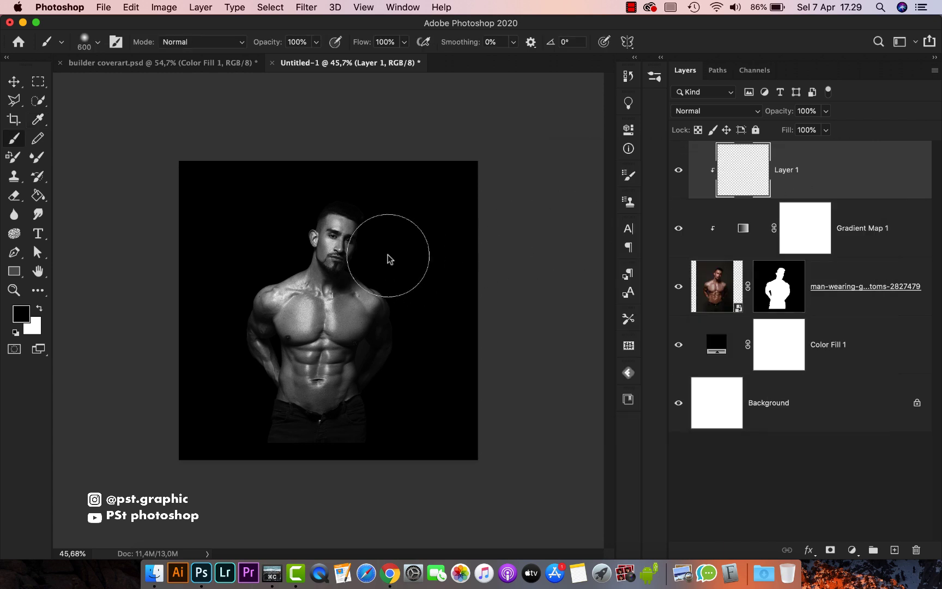
{"action": "right_click", "coordinate": [388, 254]}
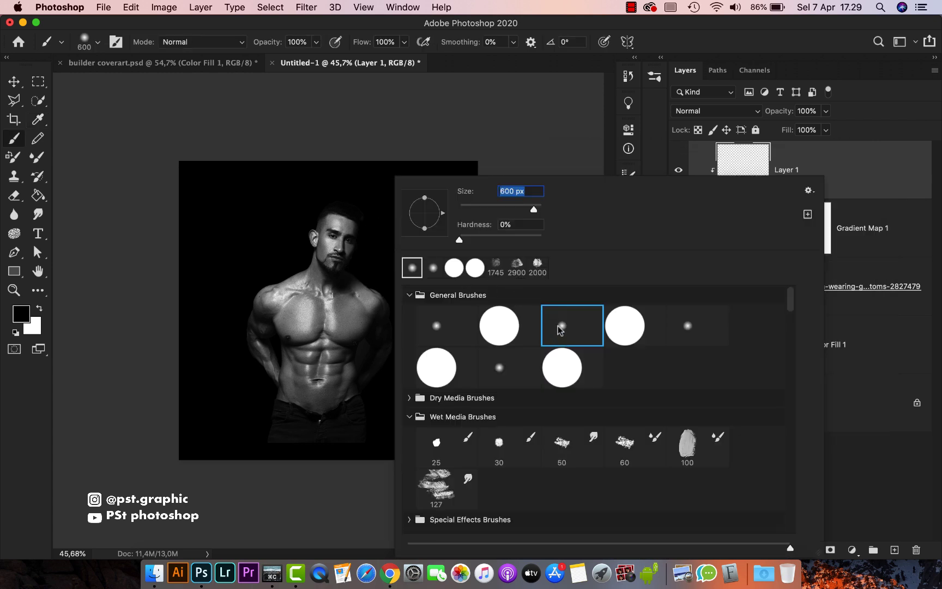
{"action": "left_click", "coordinate": [690, 38]}
{"action": "mouse_move", "coordinate": [419, 345]}
{"action": "left_mouse_down"}
{"action": "mouse_move", "coordinate": [388, 420]}
{"action": "mouse_move", "coordinate": [264, 466]}
{"action": "mouse_move", "coordinate": [366, 435]}
{"action": "mouse_move", "coordinate": [235, 458]}
{"action": "mouse_move", "coordinate": [331, 442]}
{"action": "mouse_move", "coordinate": [299, 439]}
{"action": "mouse_move", "coordinate": [369, 414]}
{"action": "mouse_move", "coordinate": [397, 394]}
{"action": "mouse_move", "coordinate": [412, 362]}
{"action": "mouse_move", "coordinate": [341, 412]}
{"action": "mouse_move", "coordinate": [362, 409]}
{"action": "mouse_move", "coordinate": [338, 405]}
{"action": "mouse_move", "coordinate": [344, 399]}
{"action": "mouse_move", "coordinate": [325, 405]}
{"action": "mouse_move", "coordinate": [289, 438]}
{"action": "mouse_move", "coordinate": [340, 444]}
{"action": "mouse_move", "coordinate": [409, 426]}
{"action": "left_mouse_up"}
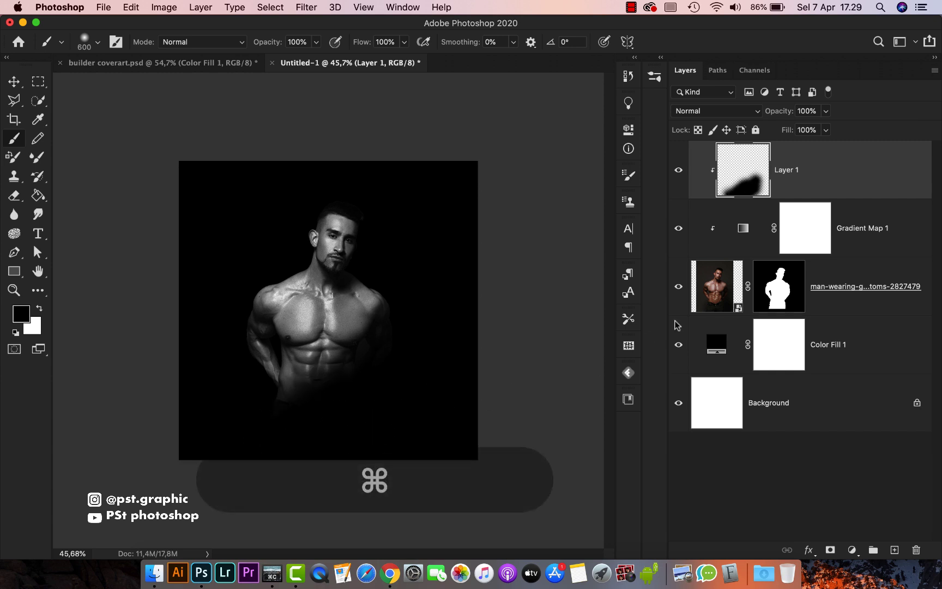
- Duplicate the shading layer, gradient map and man layers together and merge the copies into a single layer
{"action": "left_click", "coordinate": [847, 240], "text": "super"}
{"action": "left_click", "coordinate": [860, 294], "text": "super"}
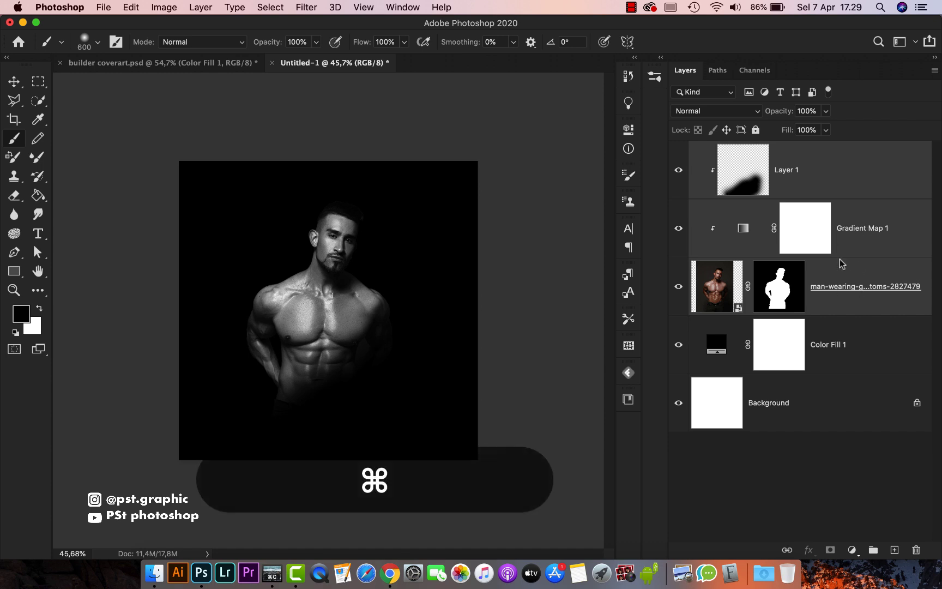
{"action": "key", "text": "super+j"}
{"action": "key", "text": "super+e"}
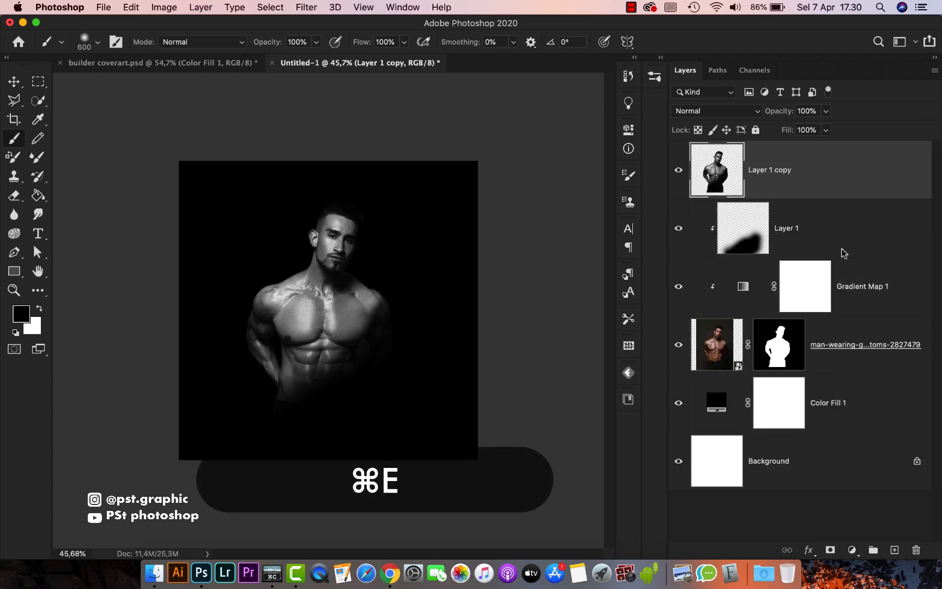
- Apply a High Pass filter with a radius of 7,8 pixels to the merged copy of the man
{"action": "scroll", "coordinate": [400, 322], "scroll_direction": "down", "scroll_amount": 2}
{"action": "scroll", "coordinate": [400, 322], "scroll_direction": "up", "scroll_amount": 3}
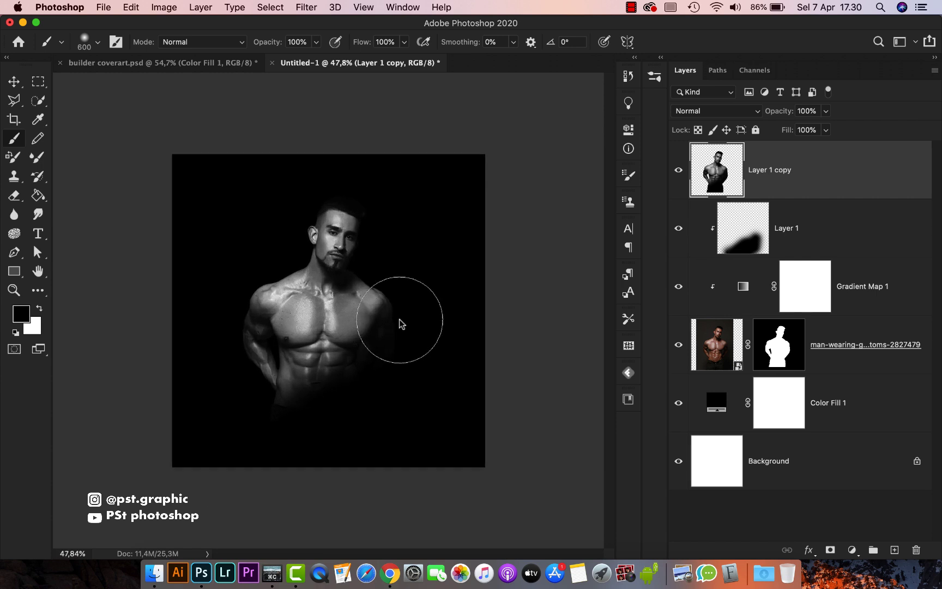
{"action": "left_click", "coordinate": [306, 8]}
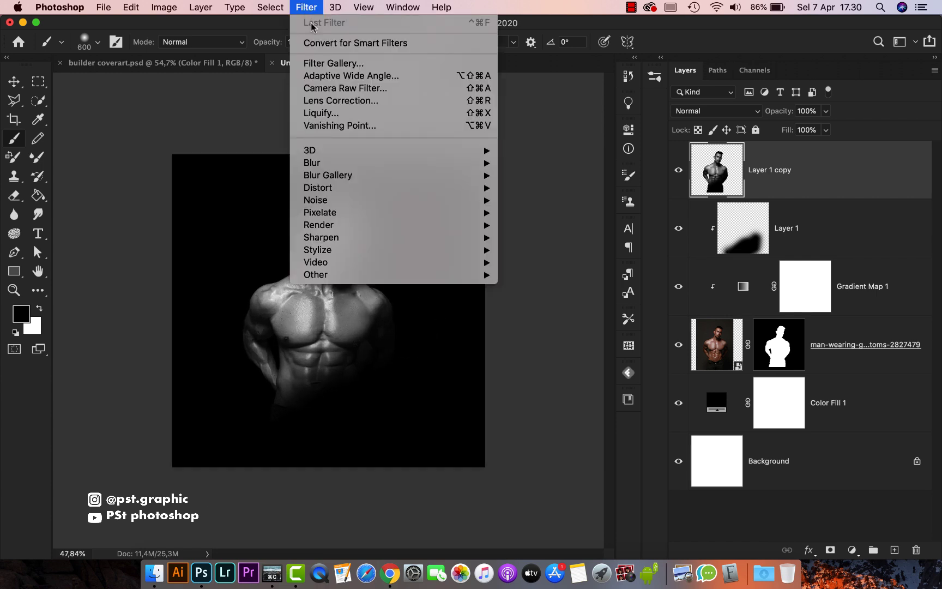
{"action": "mouse_move", "coordinate": [431, 273]}
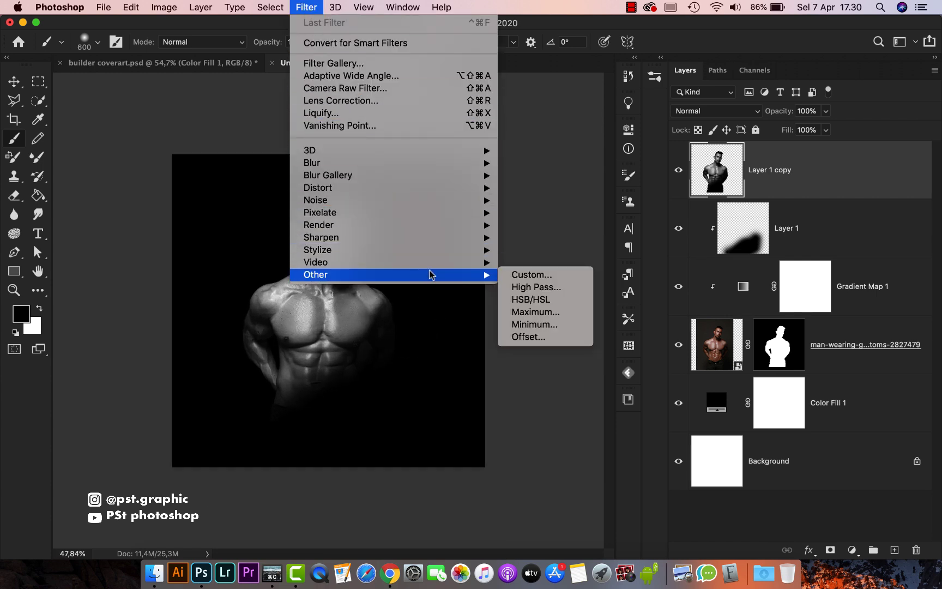
{"action": "left_click", "coordinate": [531, 289]}
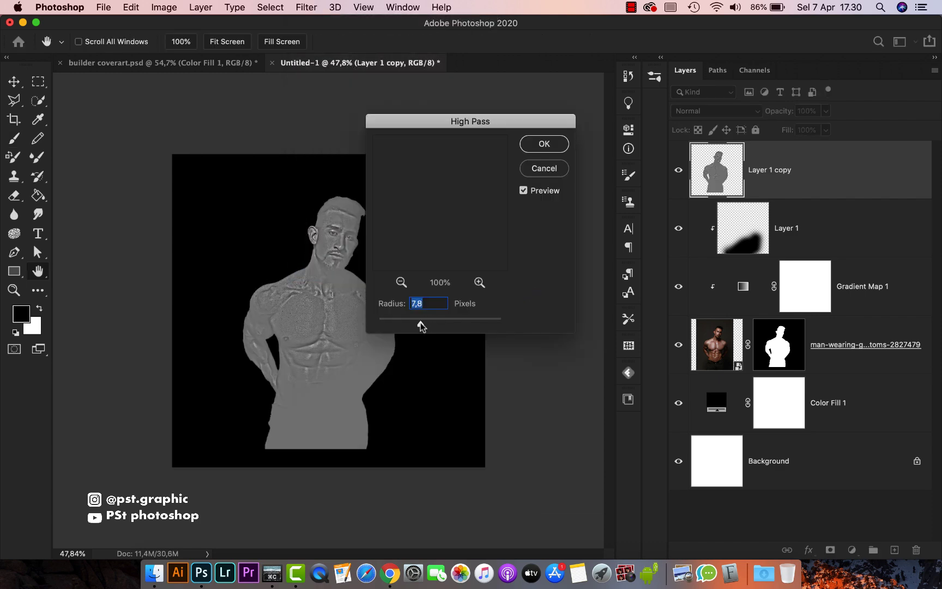
{"action": "left_click", "coordinate": [543, 145]}
{"action": "key", "text": "b"}
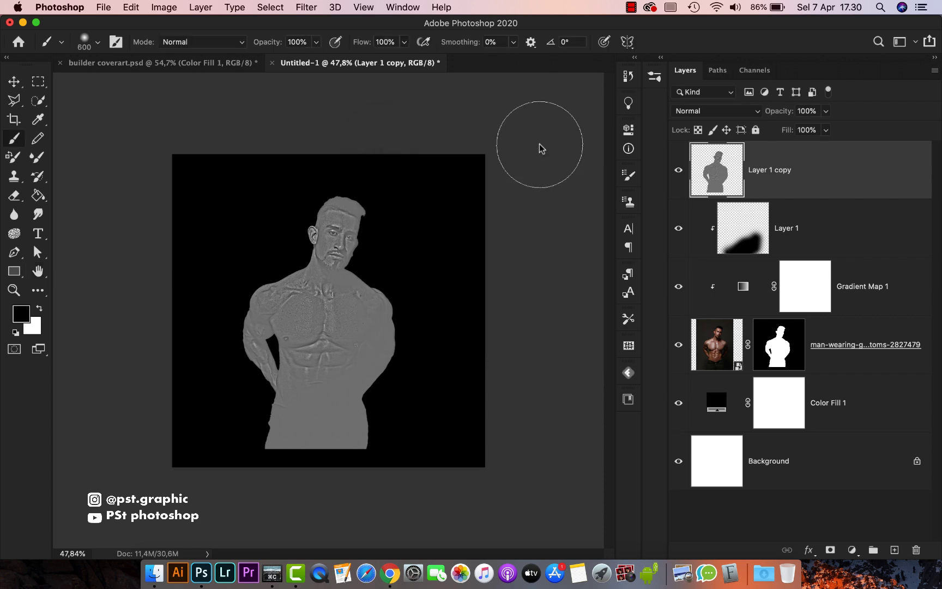
- Set the blend mode of the High Pass layer to Overlay
{"action": "scroll", "coordinate": [331, 278], "scroll_direction": "up", "scroll_amount": 2}
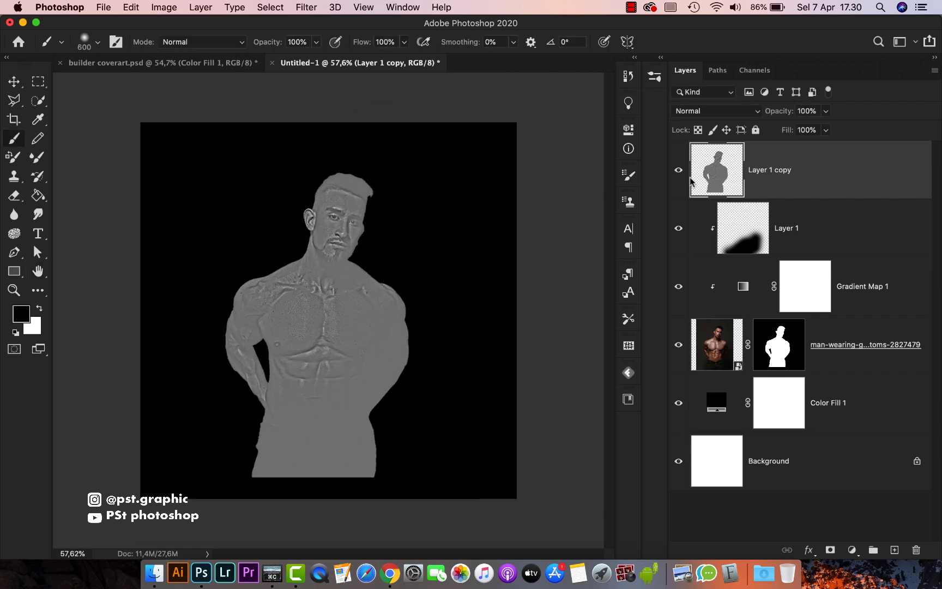
{"action": "left_click", "coordinate": [711, 113]}
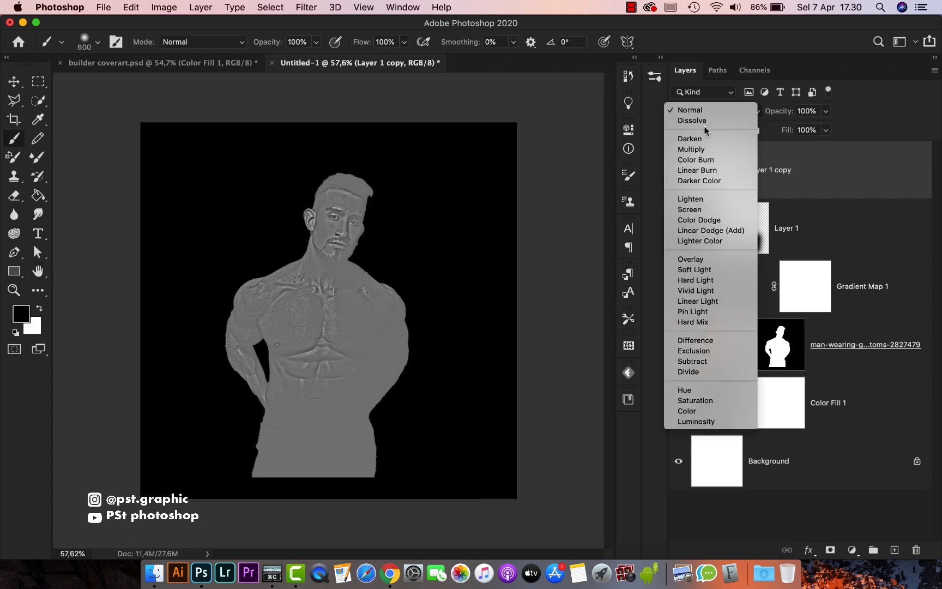
{"action": "left_click", "coordinate": [690, 259]}
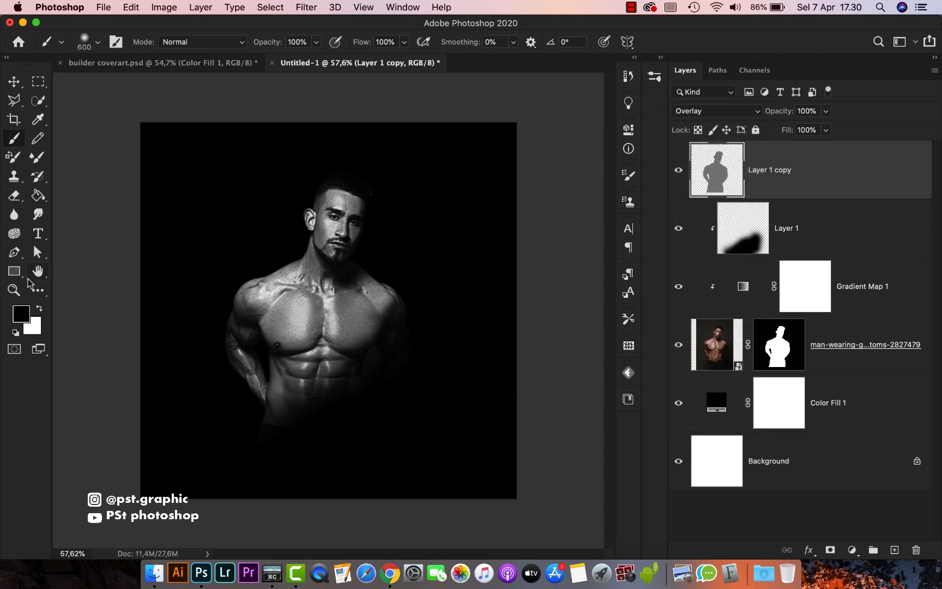
- Brighten the man's chest with the Dodge tool set to Highlights at 10% exposure, using a brush reduced to 100 px
{"action": "left_click", "coordinate": [37, 290]}
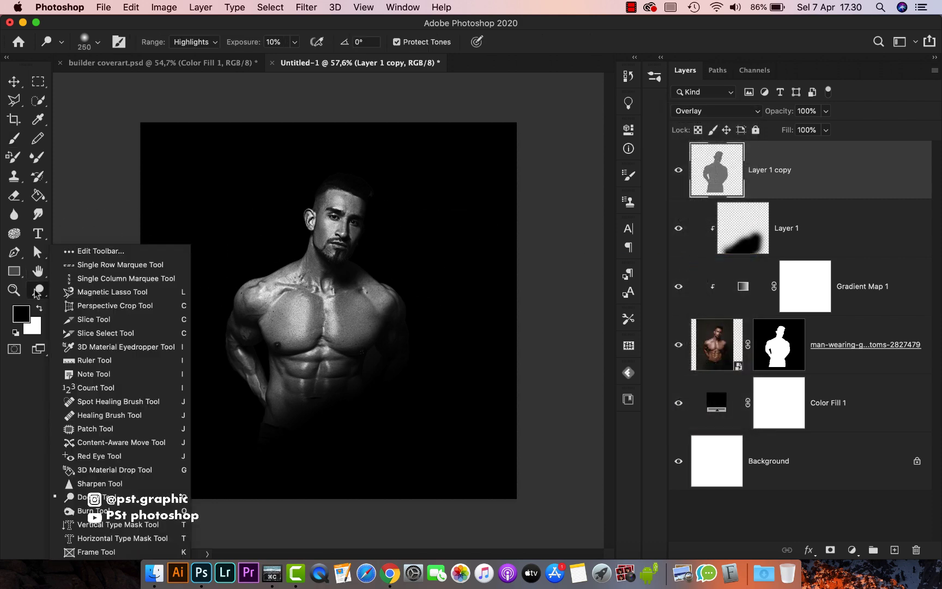
{"action": "left_click", "coordinate": [110, 502]}
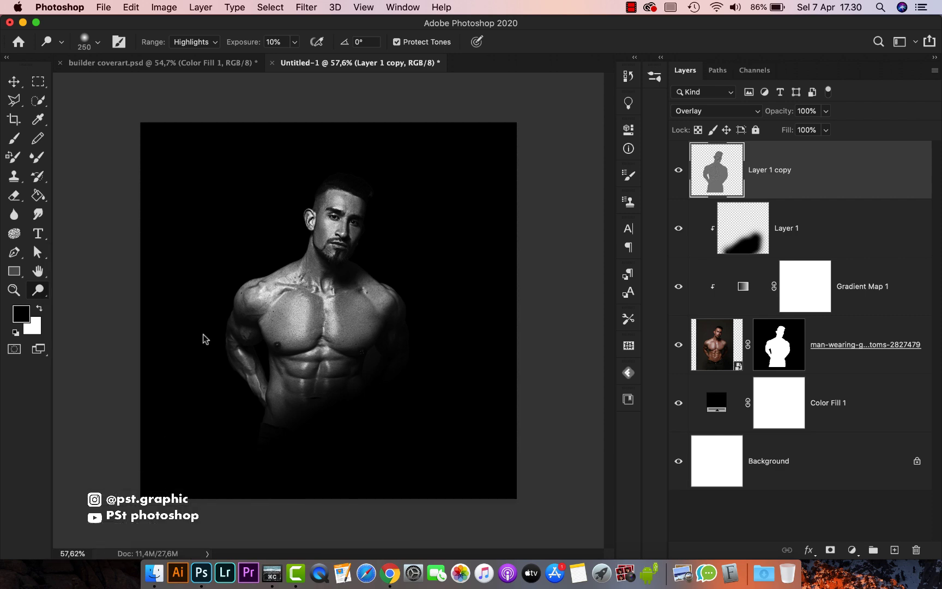
{"action": "scroll", "coordinate": [295, 323], "scroll_direction": "up", "scroll_amount": 3}
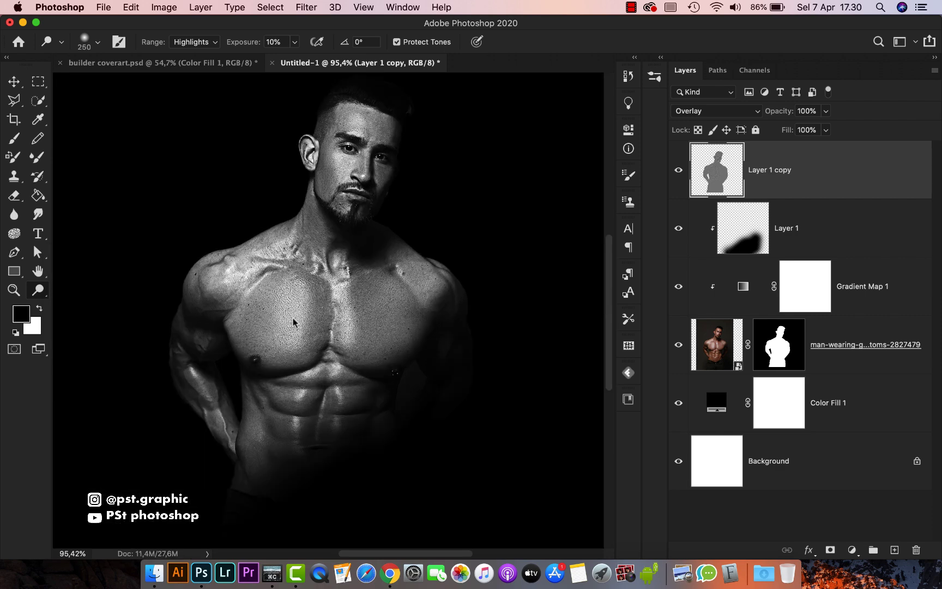
{"action": "key", "text": "bracketleft"}
{"action": "key", "text": "bracketleft"}
{"action": "key", "text": "bracketleft"}
{"action": "key", "text": "bracketleft"}
{"action": "key", "text": "bracketleft"}
- Dodge the highlights around the man's neck, abs and waist with smaller brushes of 30 to 70 px
{"action": "scroll", "coordinate": [354, 303], "scroll_direction": "up", "scroll_amount": 3}
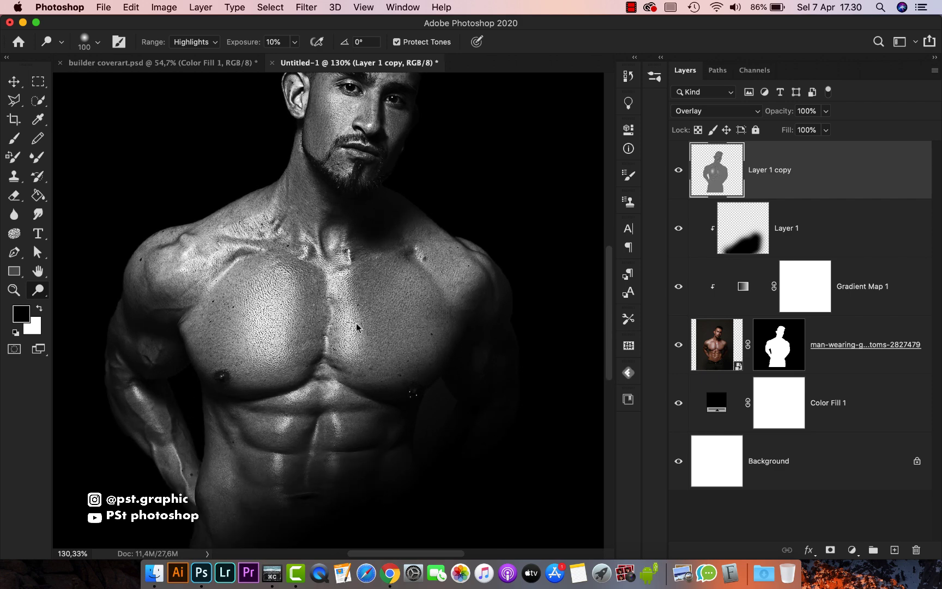
{"action": "key", "text": "bracketleft"}
{"action": "key", "text": "bracketleft"}
{"action": "key", "text": "bracketleft"}
{"action": "key", "text": "bracketleft"}
{"action": "key", "text": "bracketleft"}
{"action": "key", "text": "bracketleft"}
{"action": "key", "text": "bracketleft"}
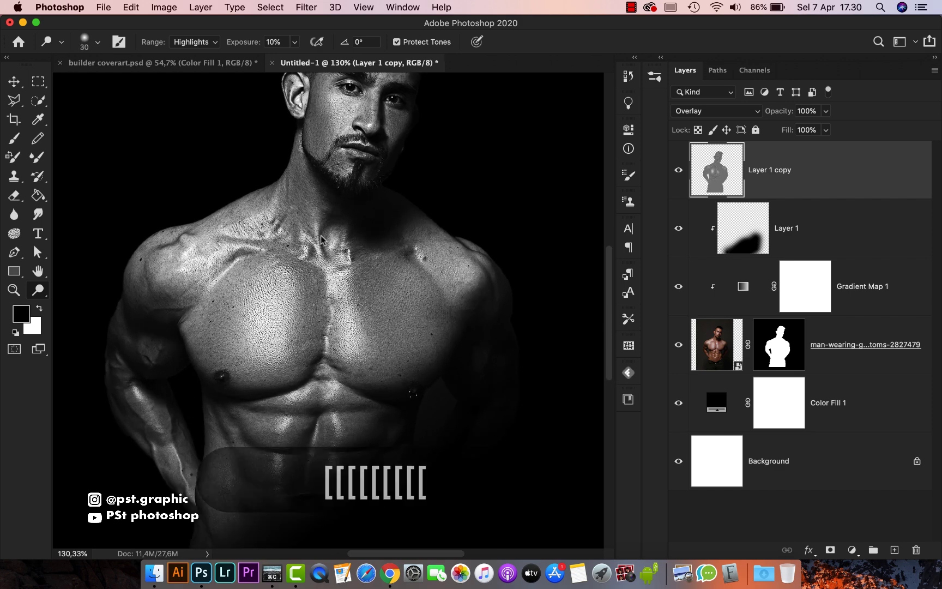
{"action": "key", "text": "bracketright"}
{"action": "key", "text": "bracketright"}
{"action": "key", "text": "bracketright"}
{"action": "key", "text": "bracketright"}
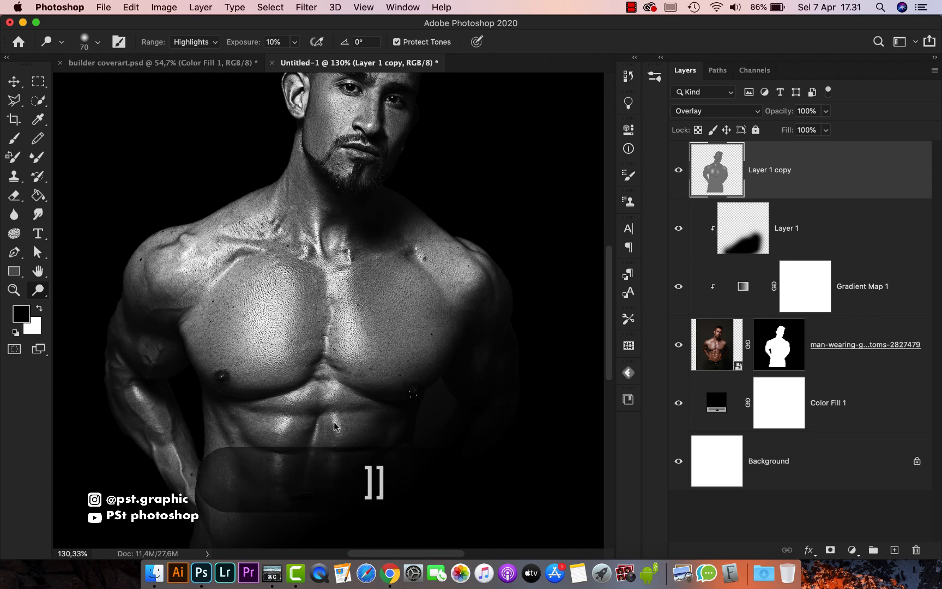
{"action": "left_click_drag", "start_coordinate": [221, 472], "coordinate": [236, 501]}
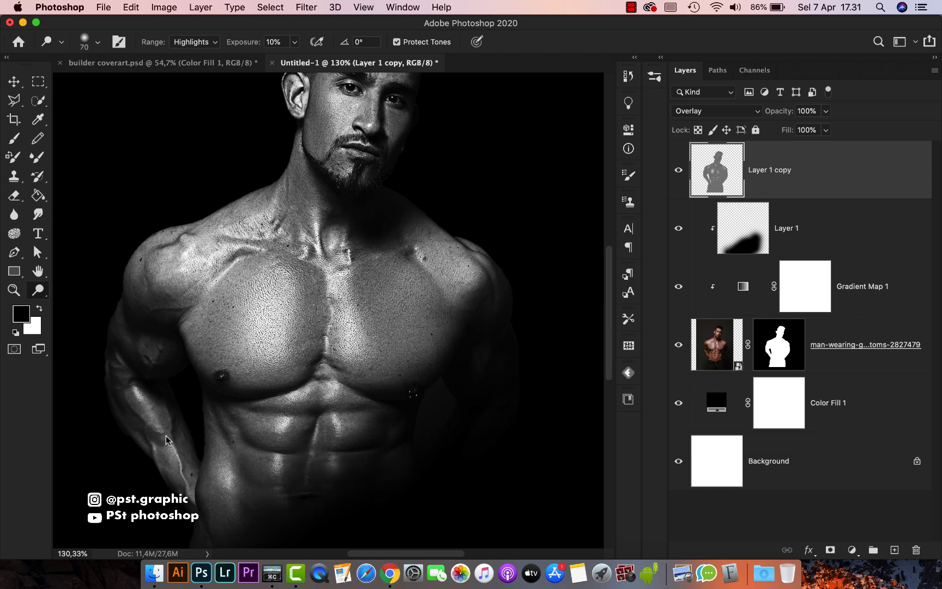
- Dodge the highlights on the man's face with a brush of about 50 px
{"action": "scroll", "coordinate": [615, 311], "scroll_direction": "up", "scroll_amount": 5}
{"action": "key", "text": "bracketleft"}
{"action": "key", "text": "bracketleft"}
{"action": "key", "text": "bracketleft"}
{"action": "key", "text": "bracketleft"}
{"action": "key", "text": "bracketleft"}
{"action": "key", "text": "bracketright"}
{"action": "key", "text": "bracketright"}
{"action": "key", "text": "bracketright"}
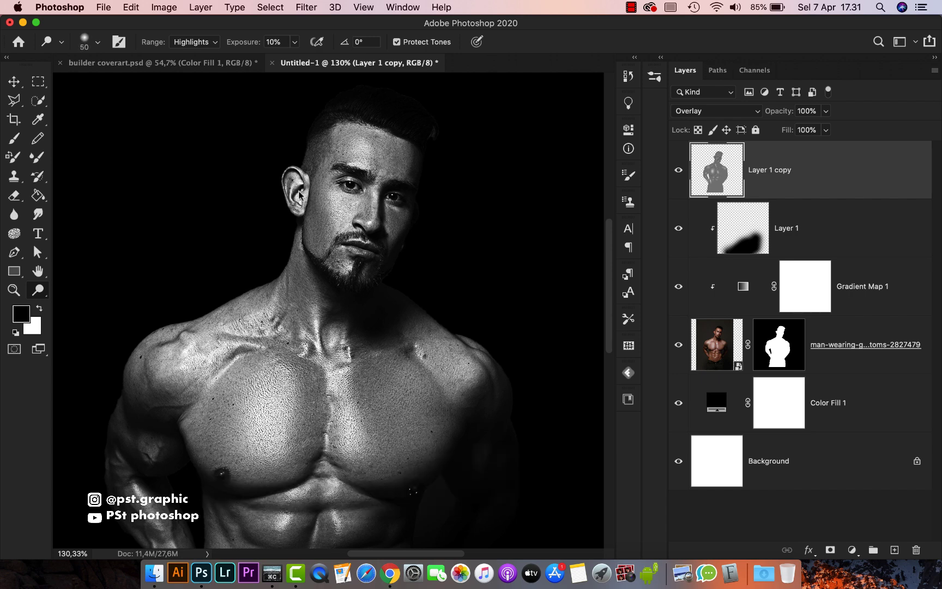
- Compare the whole figure with the Overlay detail layer hidden and shown
{"action": "scroll", "coordinate": [294, 235], "scroll_direction": "down", "scroll_amount": 5}
{"action": "left_click", "coordinate": [676, 171]}
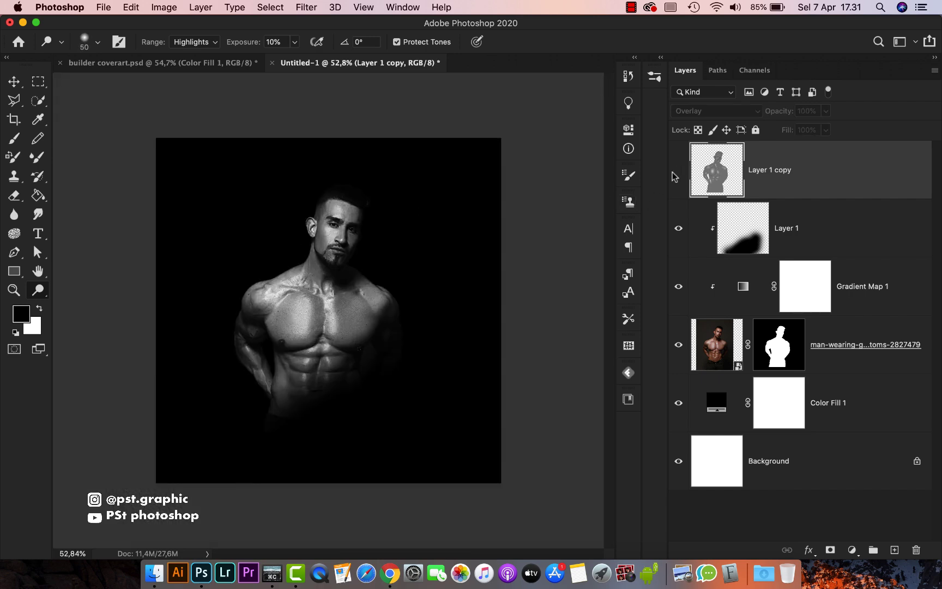
{"action": "left_click", "coordinate": [679, 170]}
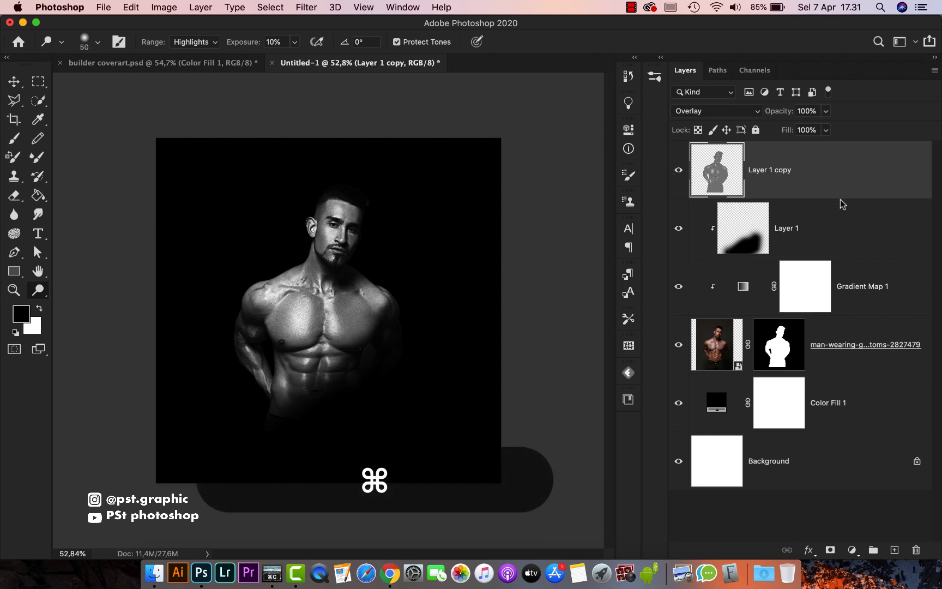
- Group the Overlay detail, shading, gradient map and man layers together
{"action": "left_click", "coordinate": [845, 228], "text": "super"}
{"action": "left_click", "coordinate": [853, 288], "text": "super"}
{"action": "left_click", "coordinate": [860, 329], "text": "super"}
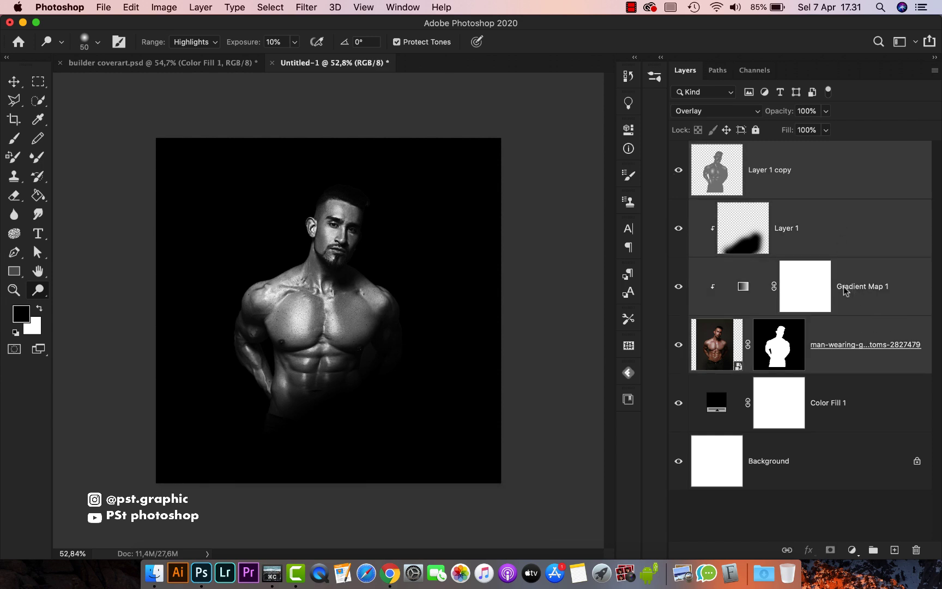
{"action": "key", "text": "super+g"}
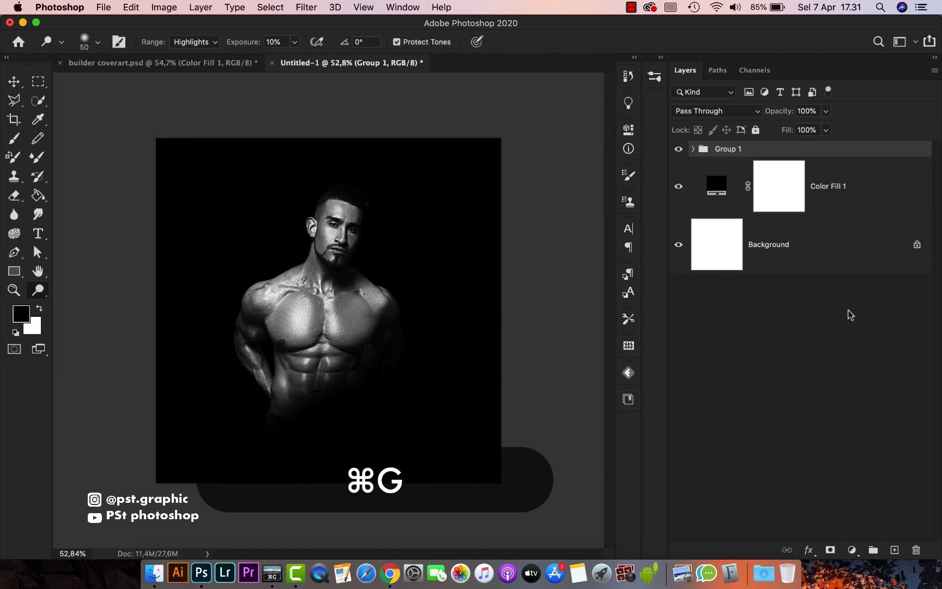
{"action": "key", "text": "v"}
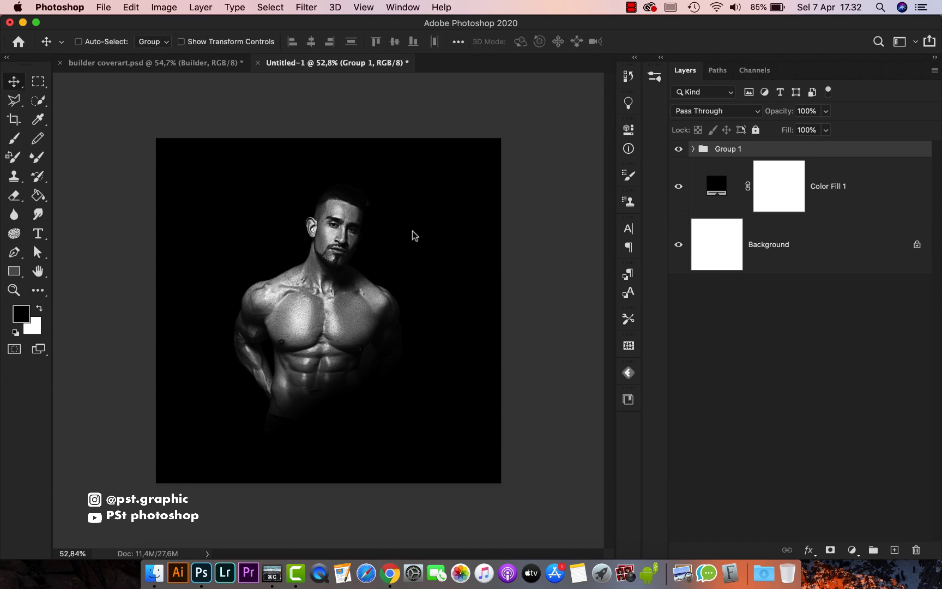
- Set the Type tool to the Gobold Regular font with a dark grey text colour
{"action": "left_click", "coordinate": [36, 235]}
{"action": "left_click", "coordinate": [160, 43]}
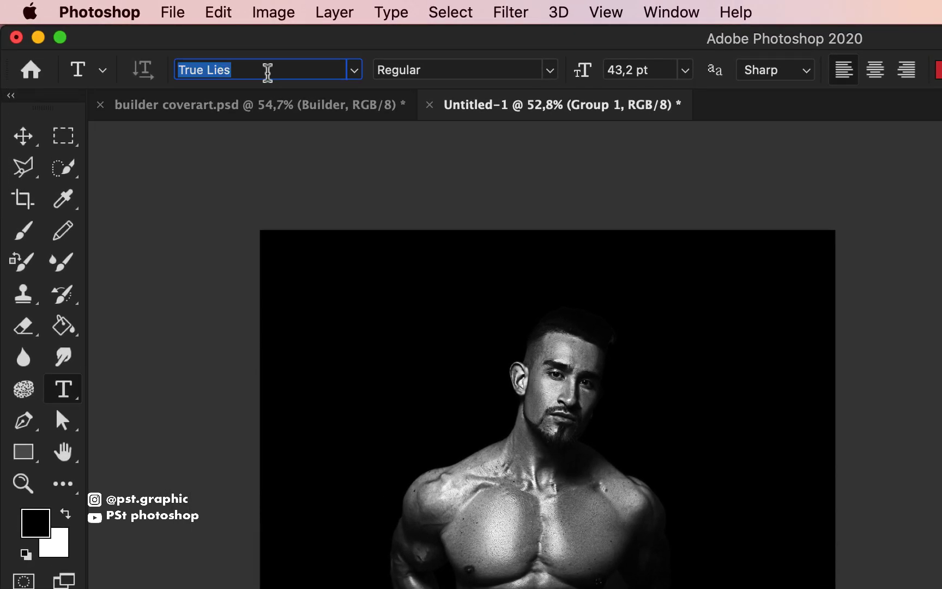
{"action": "type", "text": "gobo"}
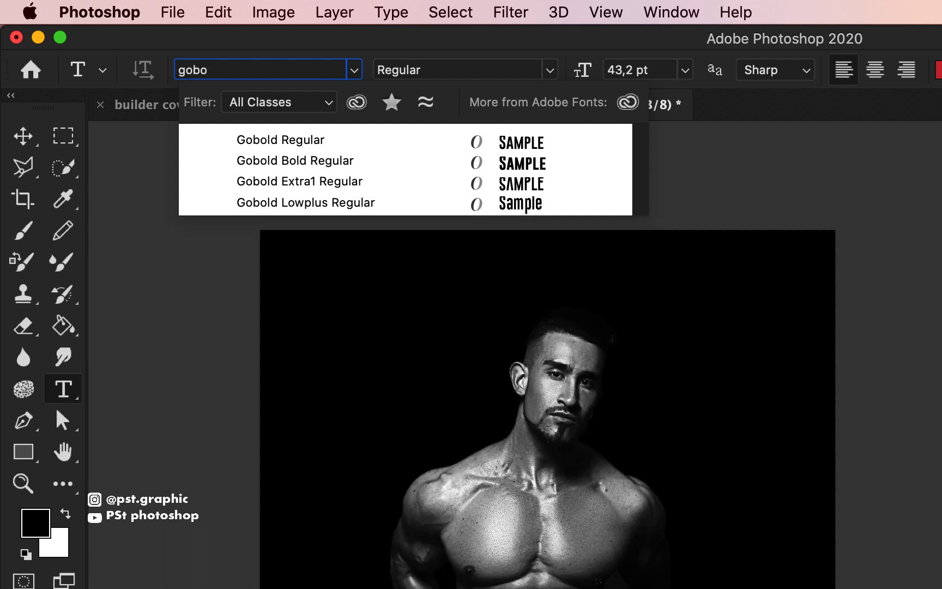
{"action": "left_click", "coordinate": [298, 143]}
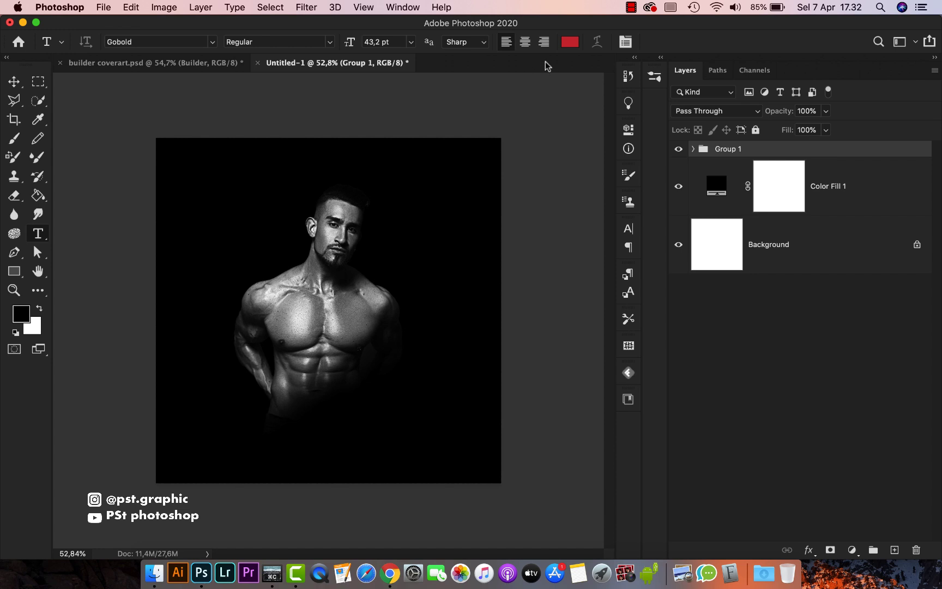
{"action": "left_click", "coordinate": [570, 42]}
{"action": "left_click_drag", "start_coordinate": [542, 236], "coordinate": [484, 315]}
{"action": "left_click", "coordinate": [820, 180]}
- Add the text BOSS beside the man's head on a new layer directly above the black colour fill
{"action": "left_click", "coordinate": [862, 196]}
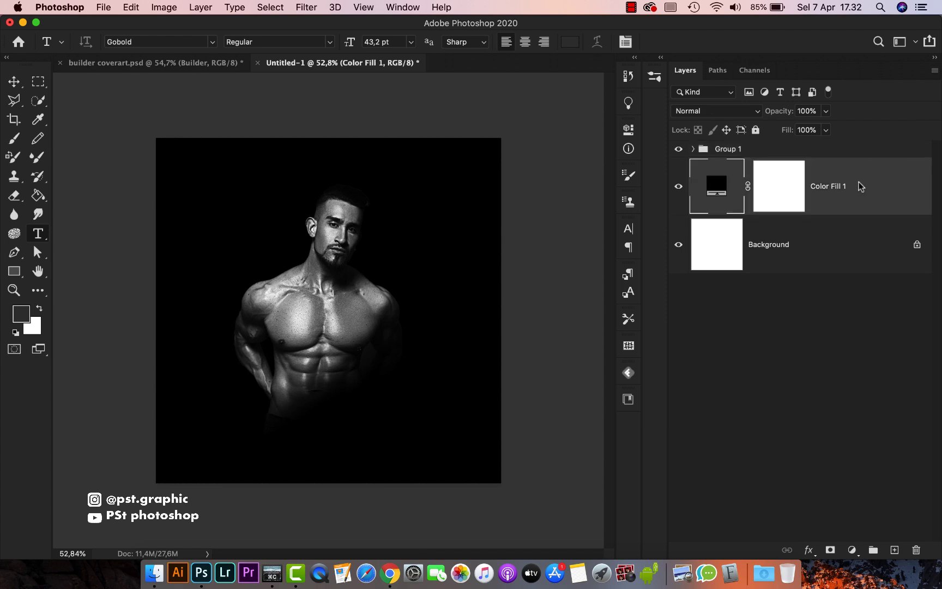
{"action": "left_click", "coordinate": [271, 217]}
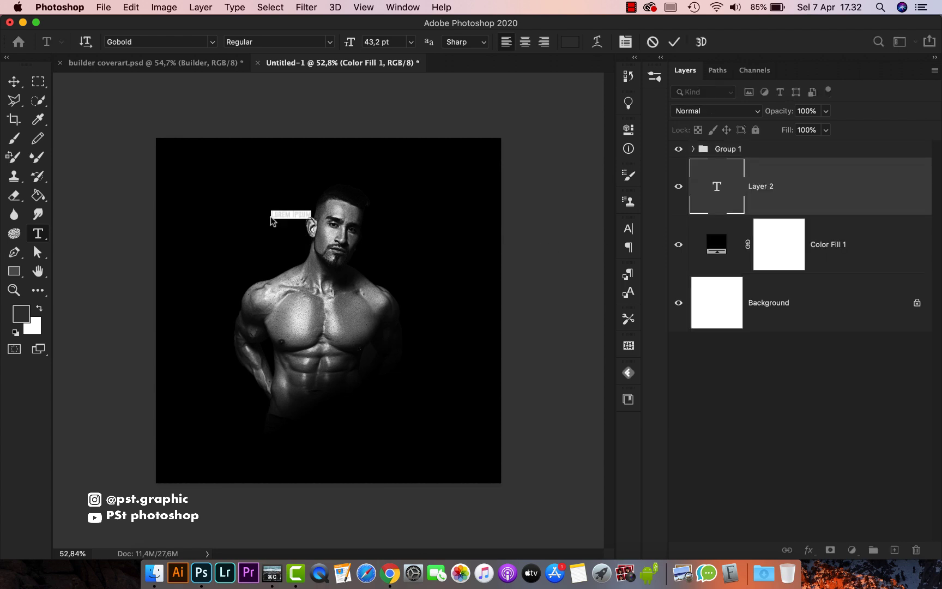
{"action": "type", "text": "BOSS"}
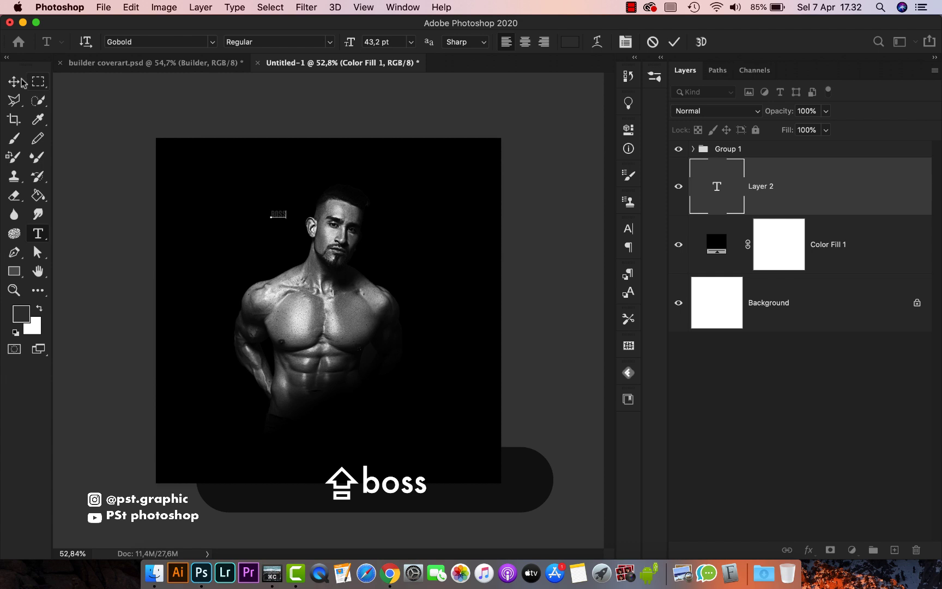
{"action": "left_click", "coordinate": [16, 82]}
- Enlarge the BOSS text to span most of the canvas width and centre it behind the man's head and shoulders
{"action": "key", "text": "super+t"}
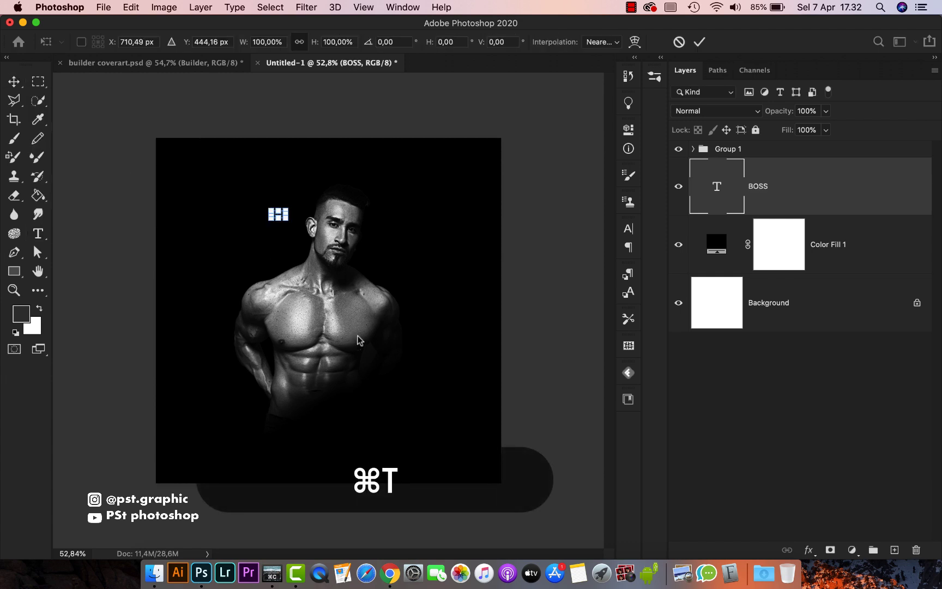
{"action": "left_click_drag", "start_coordinate": [278, 217], "coordinate": [479, 380]}
{"action": "left_click_drag", "start_coordinate": [465, 285], "coordinate": [406, 255]}
{"action": "left_click_drag", "start_coordinate": [444, 307], "coordinate": [459, 323]}
{"action": "left_click_drag", "start_coordinate": [433, 282], "coordinate": [419, 270]}
{"action": "key", "text": "Return"}
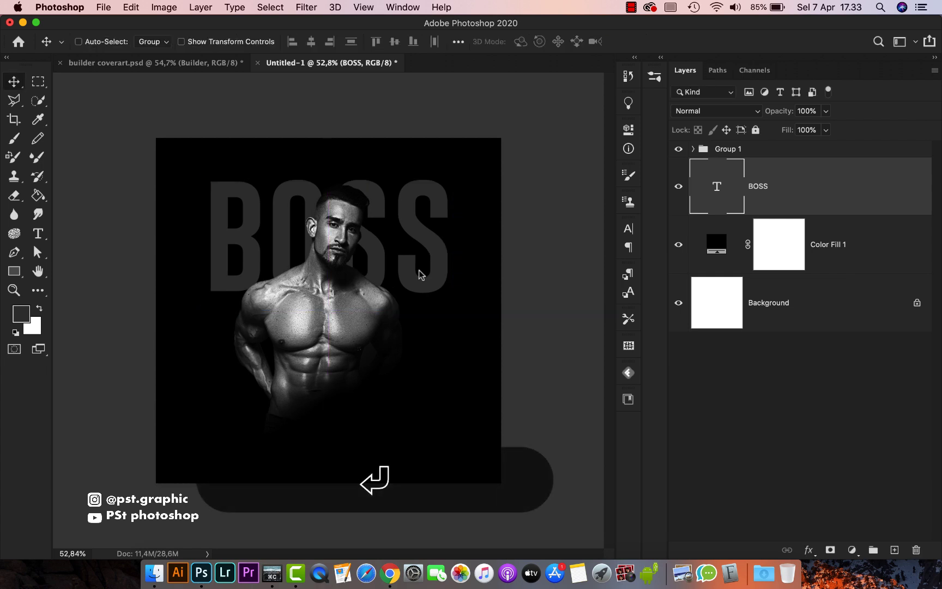
- Add a layer clipped to the BOSS text and fade the letters' lower part with a soft black 600 px brush
{"action": "left_click", "coordinate": [894, 550]}
{"action": "right_click", "coordinate": [798, 185]}
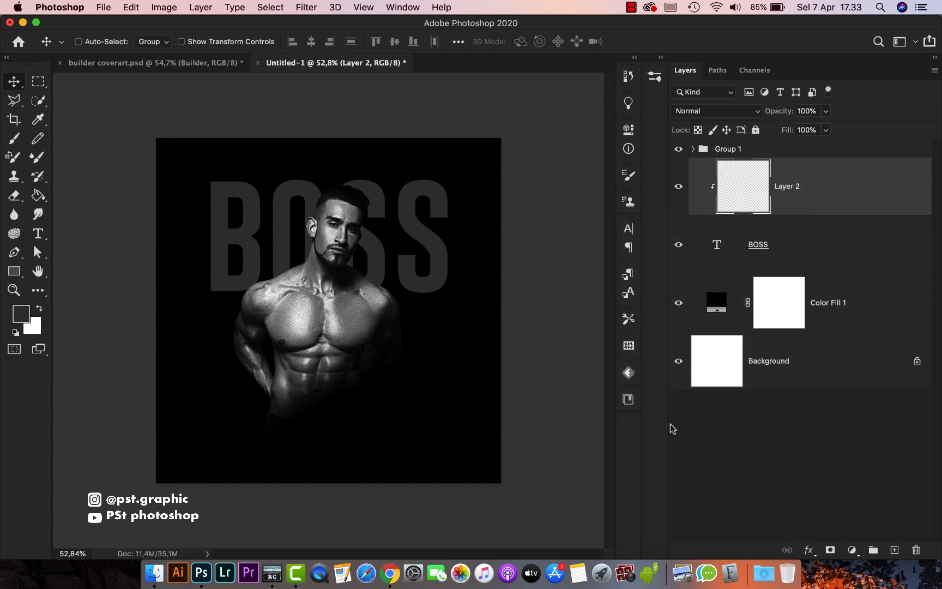
{"action": "left_click", "coordinate": [11, 140]}
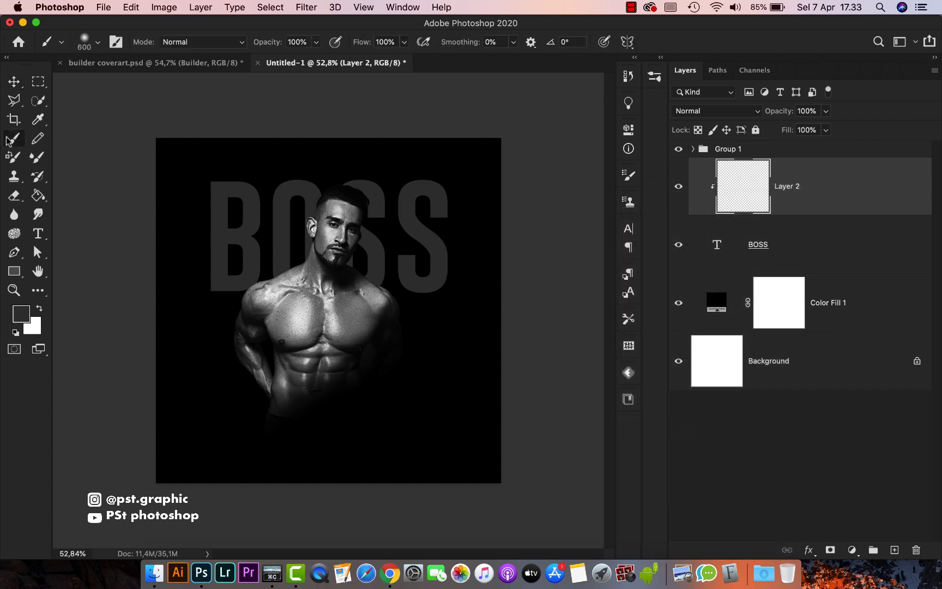
{"action": "left_click", "coordinate": [21, 313]}
{"action": "left_click_drag", "start_coordinate": [590, 339], "coordinate": [520, 363]}
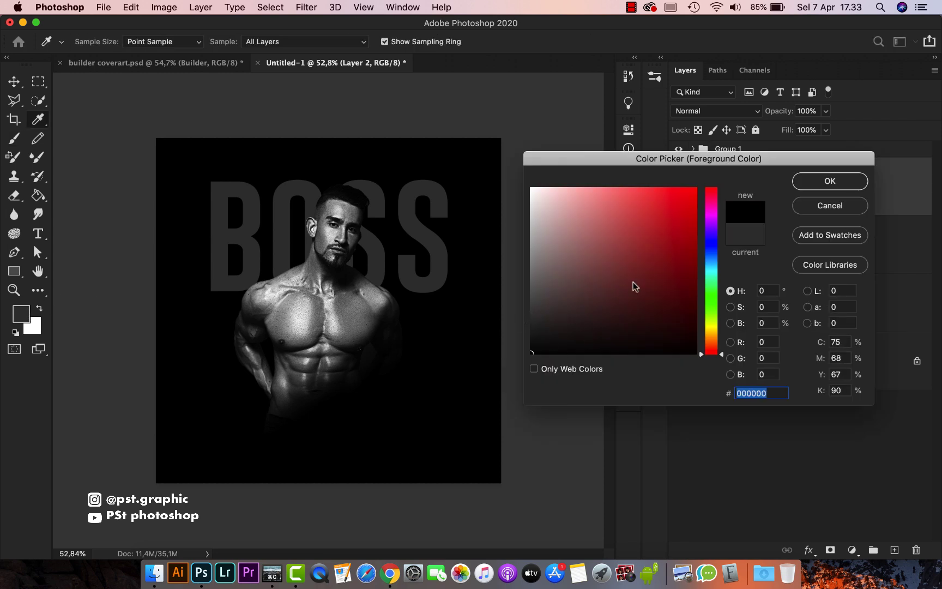
{"action": "left_click", "coordinate": [816, 181]}
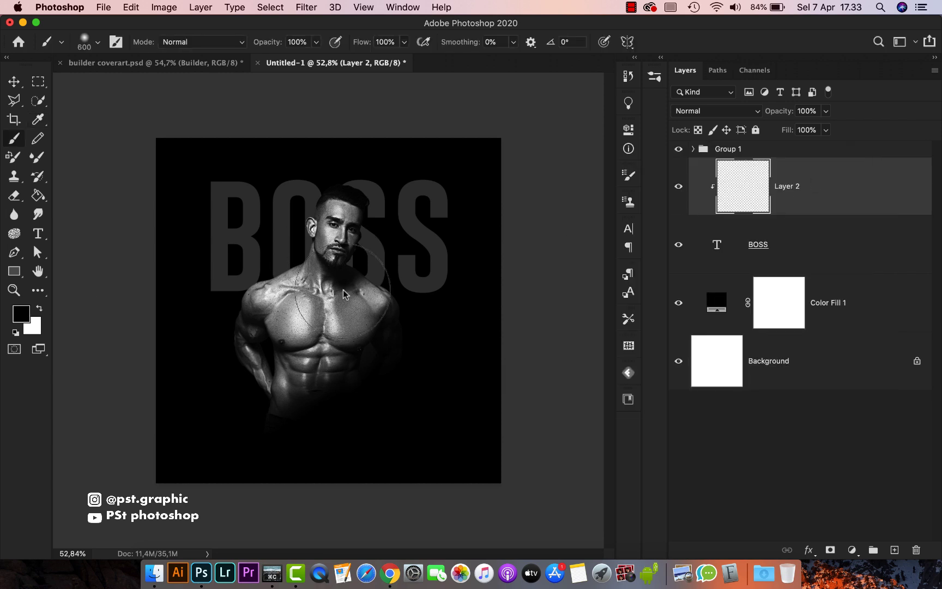
{"action": "mouse_move", "coordinate": [450, 320]}
{"action": "left_mouse_down"}
{"action": "mouse_move", "coordinate": [380, 335]}
{"action": "mouse_move", "coordinate": [154, 330]}
{"action": "left_mouse_up"}
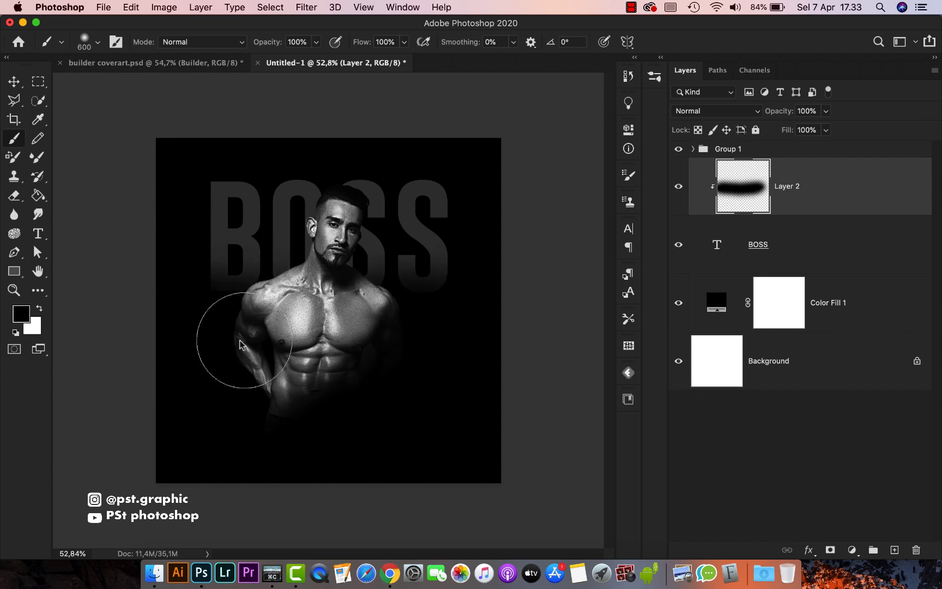
{"action": "left_click", "coordinate": [221, 342]}
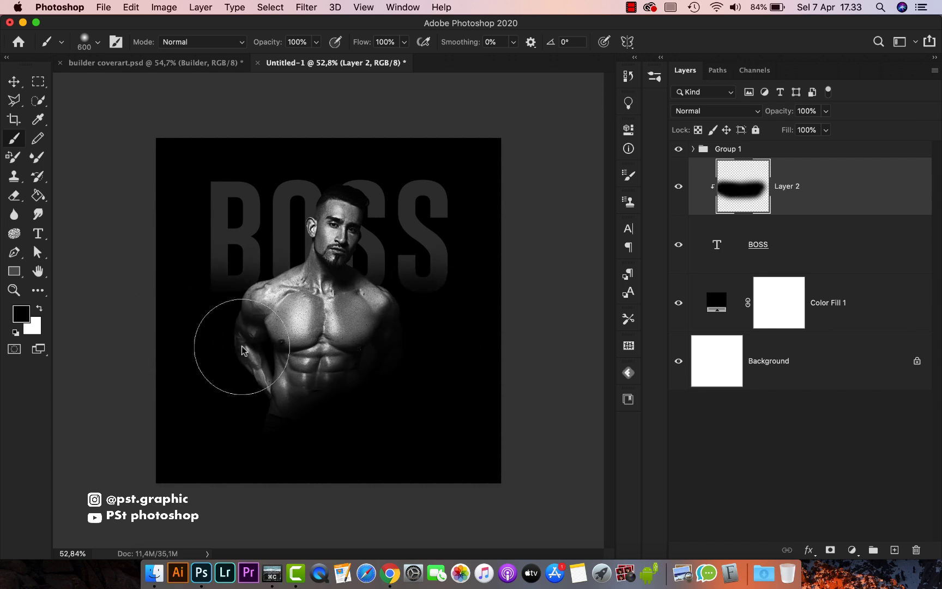
- Paint soft white across the tops of the BOSS letters on a second clipped layer set to Soft Light
{"action": "left_click", "coordinate": [893, 550]}
{"action": "right_click", "coordinate": [794, 194]}
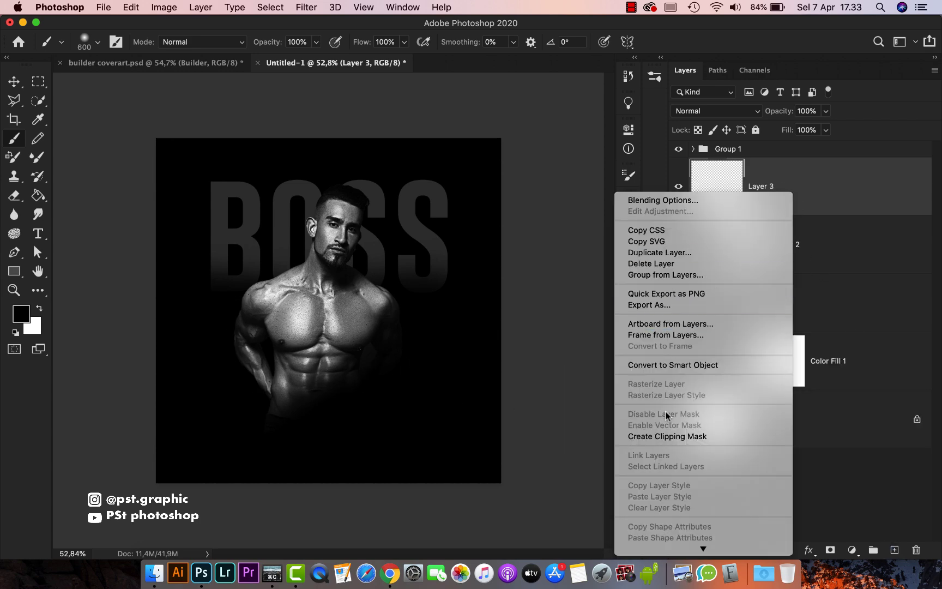
{"action": "left_click", "coordinate": [671, 428]}
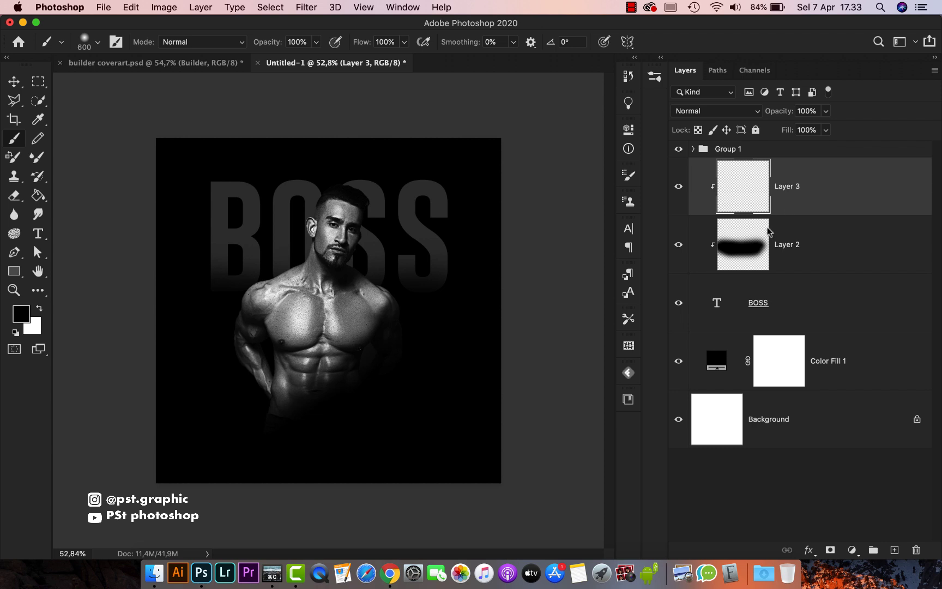
{"action": "left_click", "coordinate": [40, 309]}
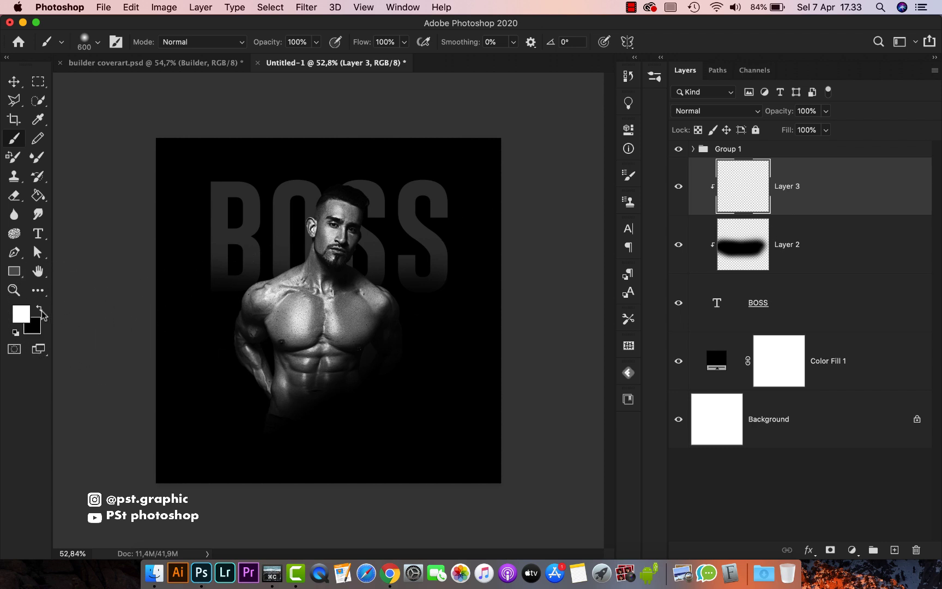
{"action": "mouse_move", "coordinate": [201, 187]}
{"action": "left_mouse_down"}
{"action": "mouse_move", "coordinate": [319, 155]}
{"action": "mouse_move", "coordinate": [438, 164]}
{"action": "left_mouse_up"}
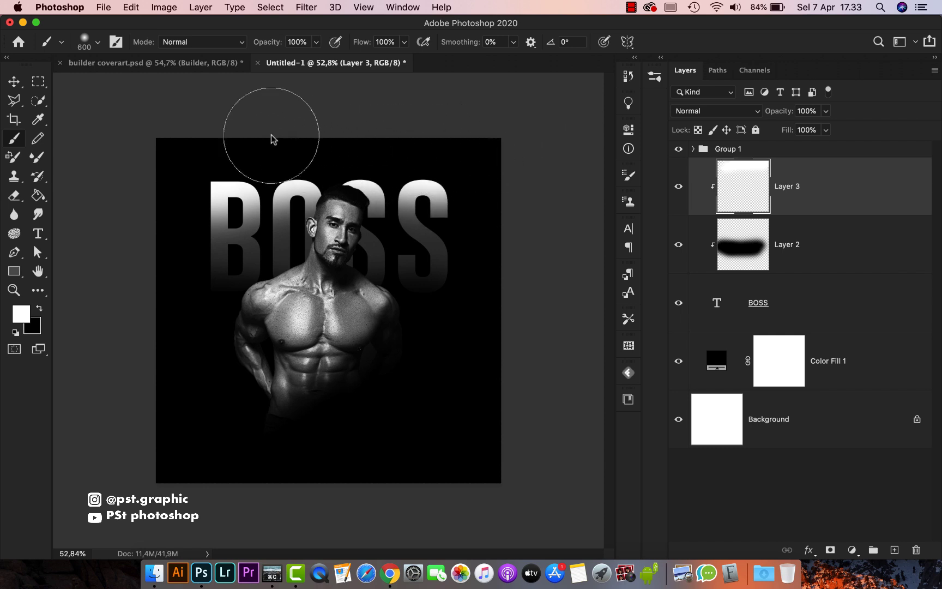
{"action": "left_click", "coordinate": [693, 111]}
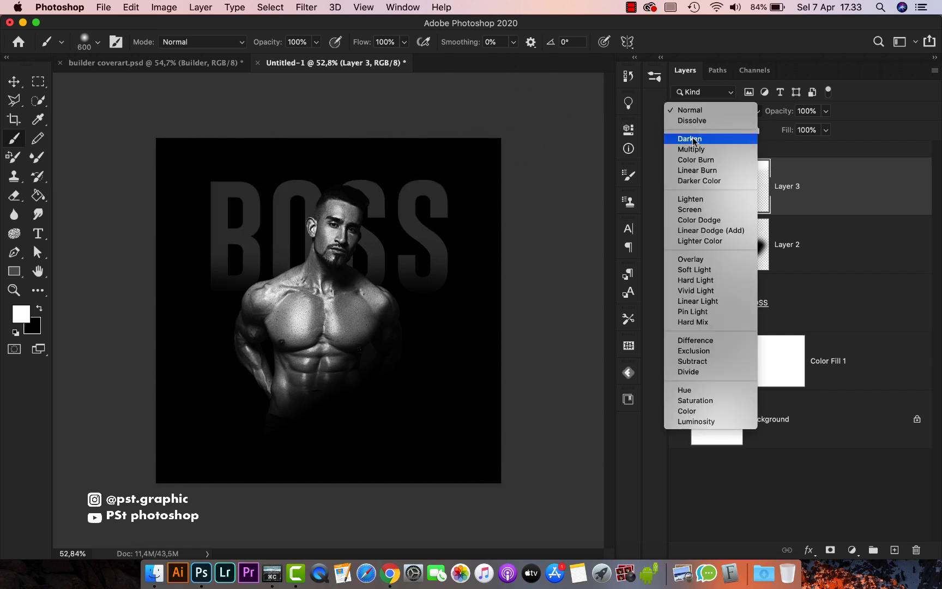
{"action": "left_click", "coordinate": [705, 270]}
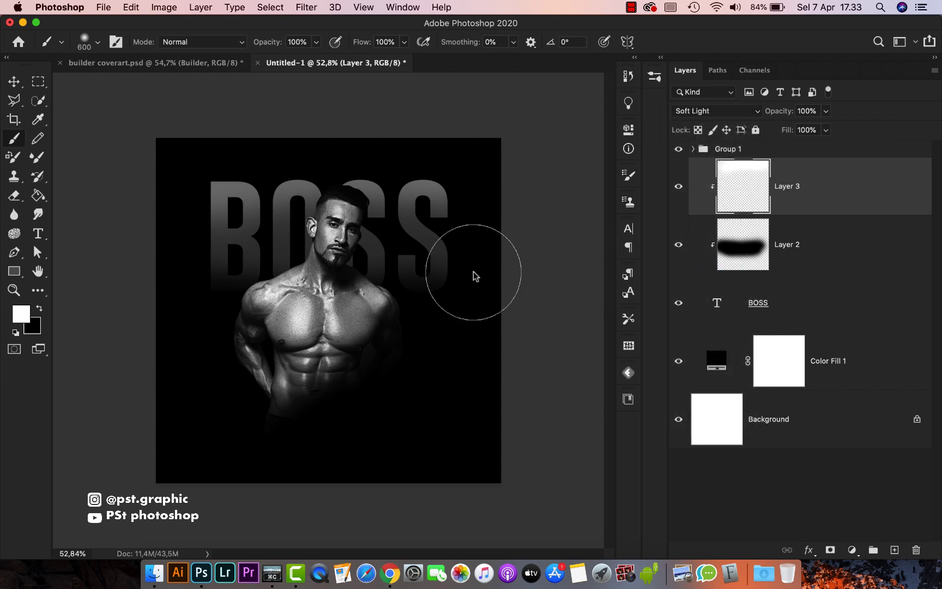
- Add the white text "street body builder" in Gobold Regular at 43,2 pt just above the BOSS letters
{"action": "left_click", "coordinate": [38, 234]}
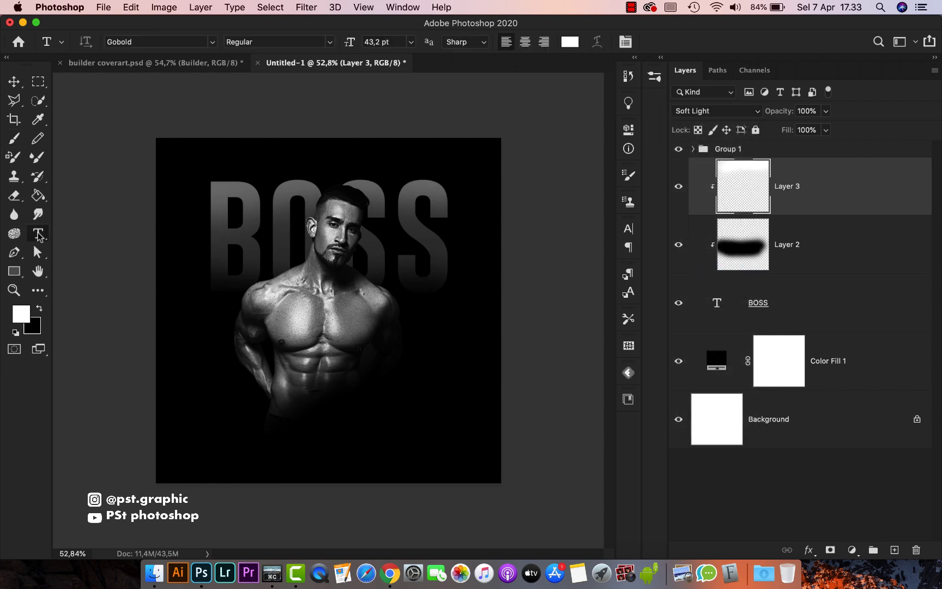
{"action": "left_click", "coordinate": [187, 179]}
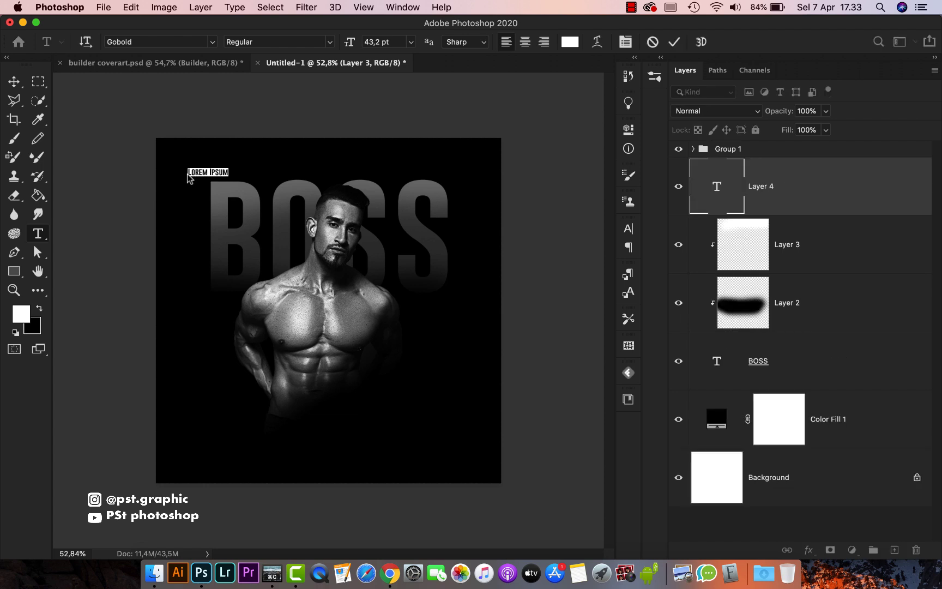
{"action": "type", "text": "street body builder"}
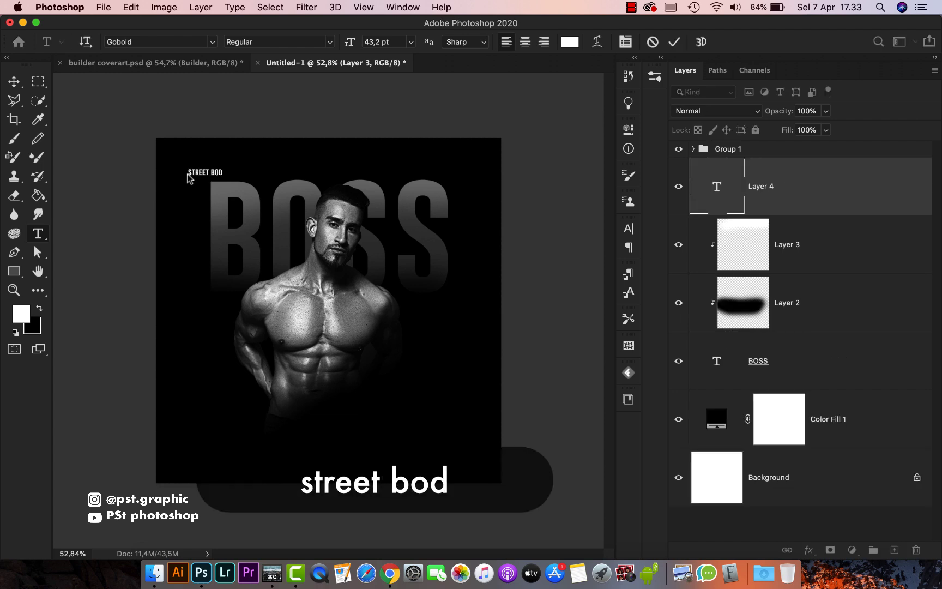
- Set the street body builder text's tracking to 1100 and centre the line above BOSS
{"action": "key", "text": "super+a"}
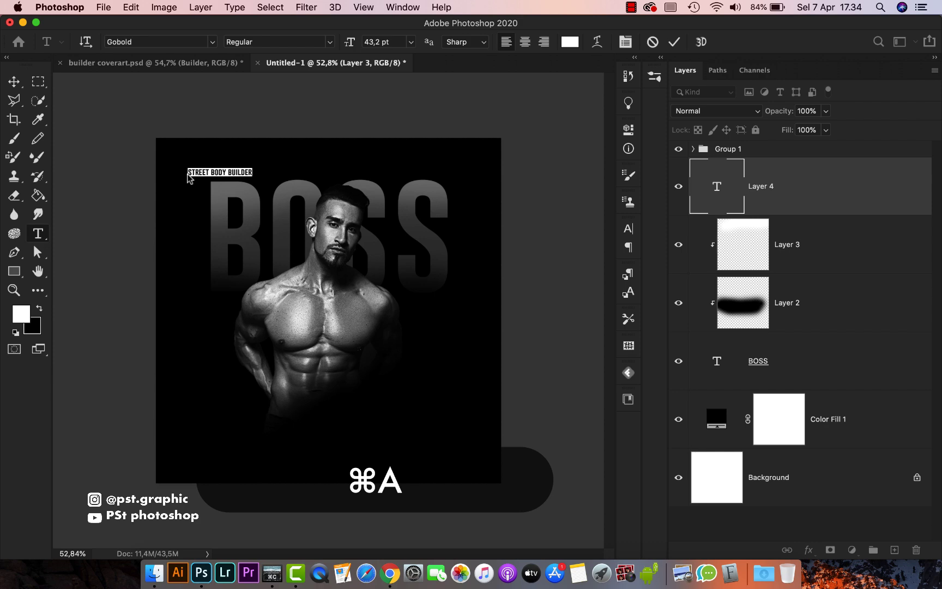
{"action": "left_click", "coordinate": [403, 7]}
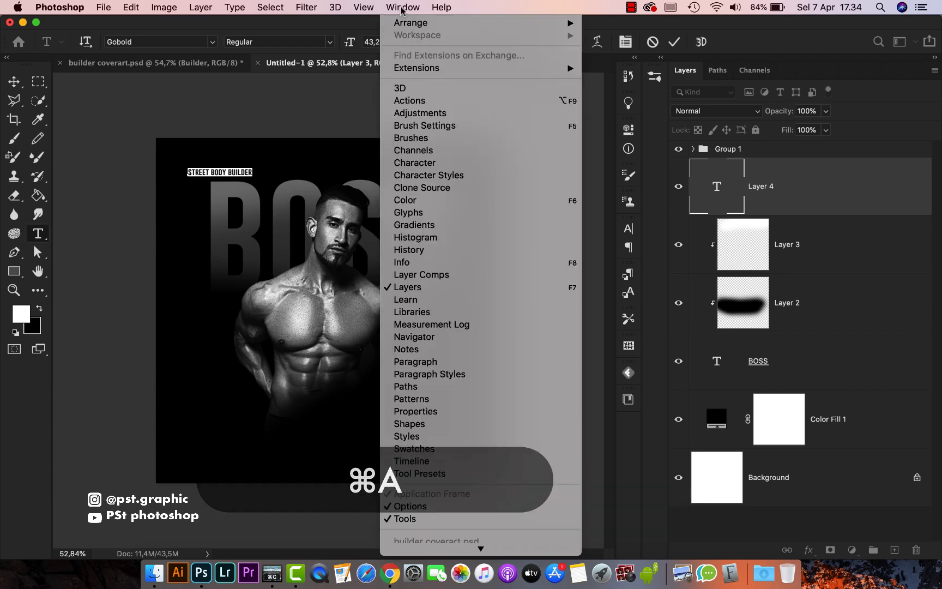
{"action": "left_click", "coordinate": [434, 163]}
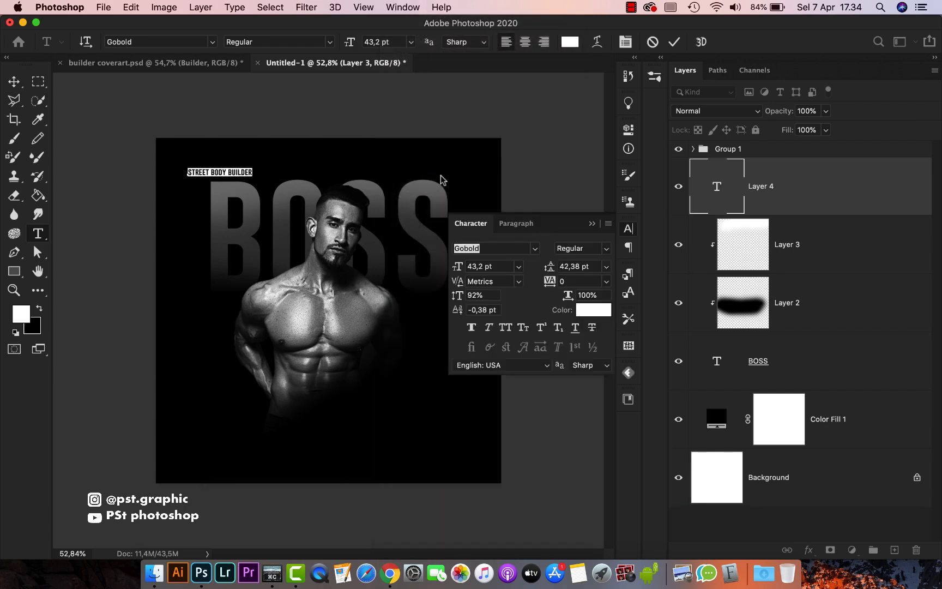
{"action": "left_click_drag", "start_coordinate": [549, 284], "coordinate": [582, 281]}
{"action": "left_click", "coordinate": [15, 82]}
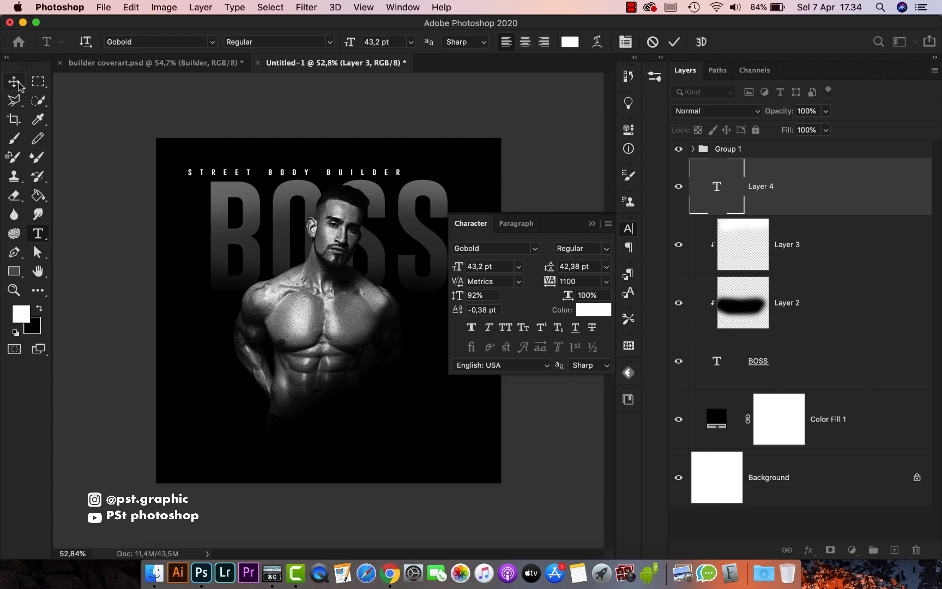
{"action": "left_click_drag", "start_coordinate": [223, 140], "coordinate": [258, 136]}
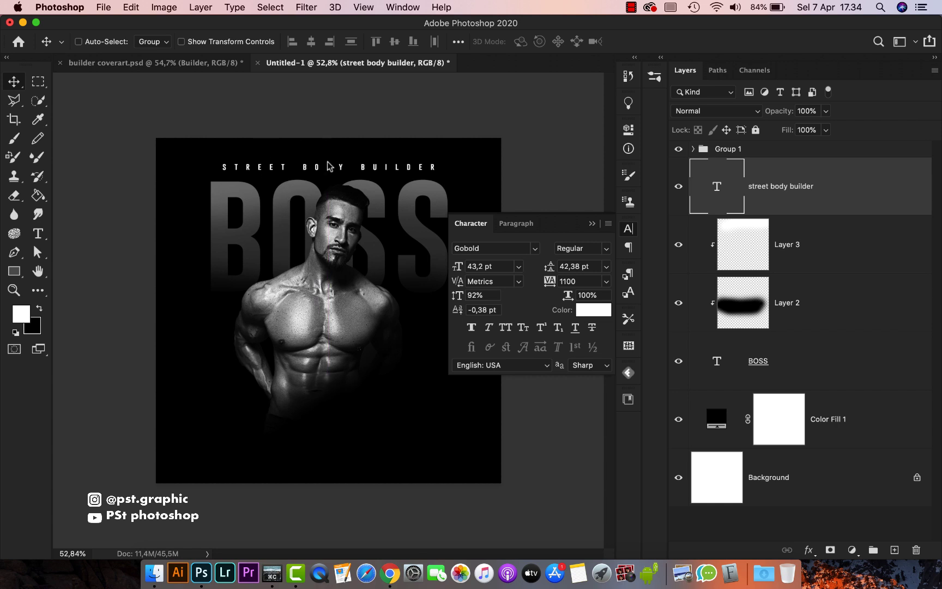
{"action": "left_click", "coordinate": [592, 223]}
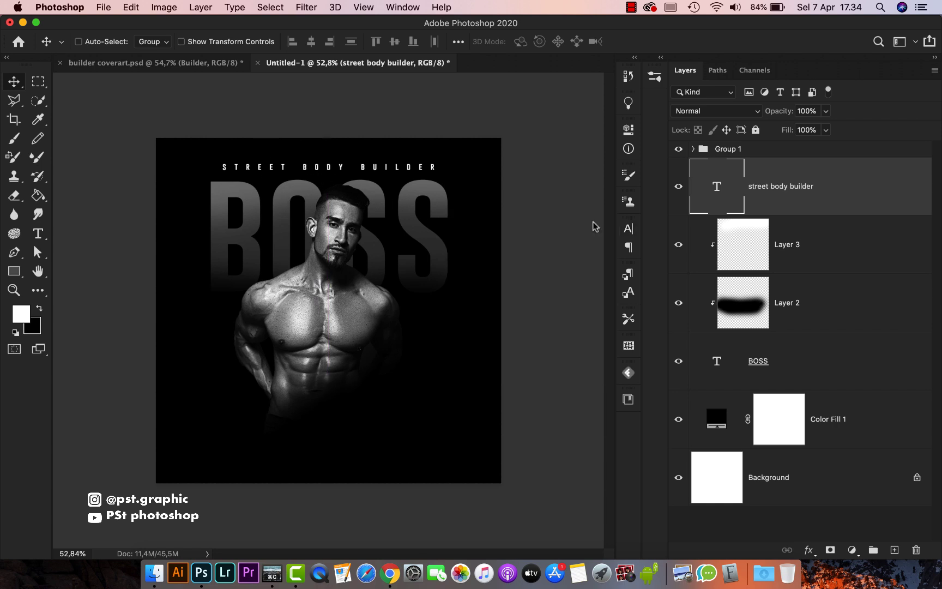
- Group the street body builder text, the BOSS text and its two clipped shading layers together
{"action": "left_click", "coordinate": [791, 248], "text": "super"}
{"action": "left_click", "coordinate": [804, 305], "text": "super"}
{"action": "left_click", "coordinate": [816, 375], "text": "super"}
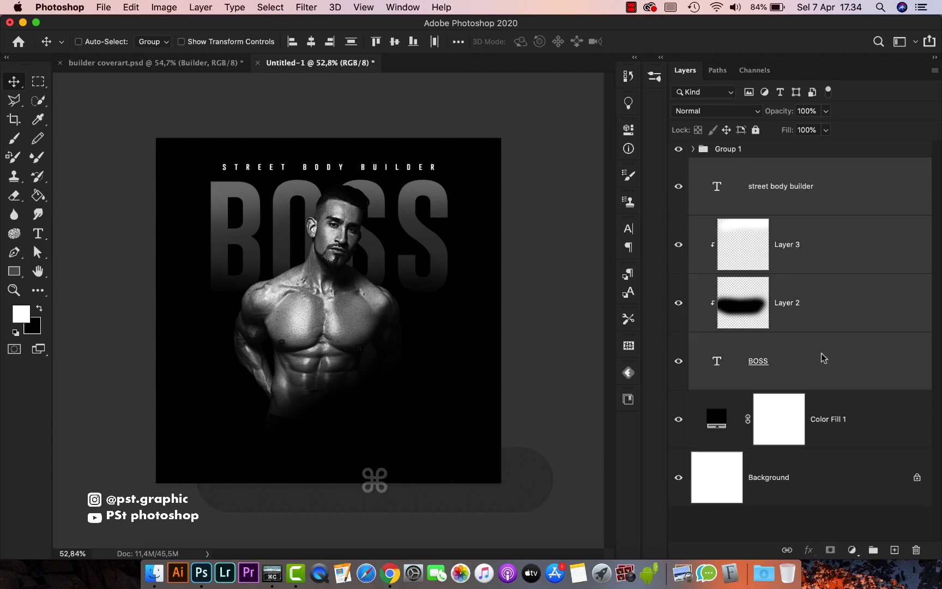
{"action": "key", "text": "super+g"}
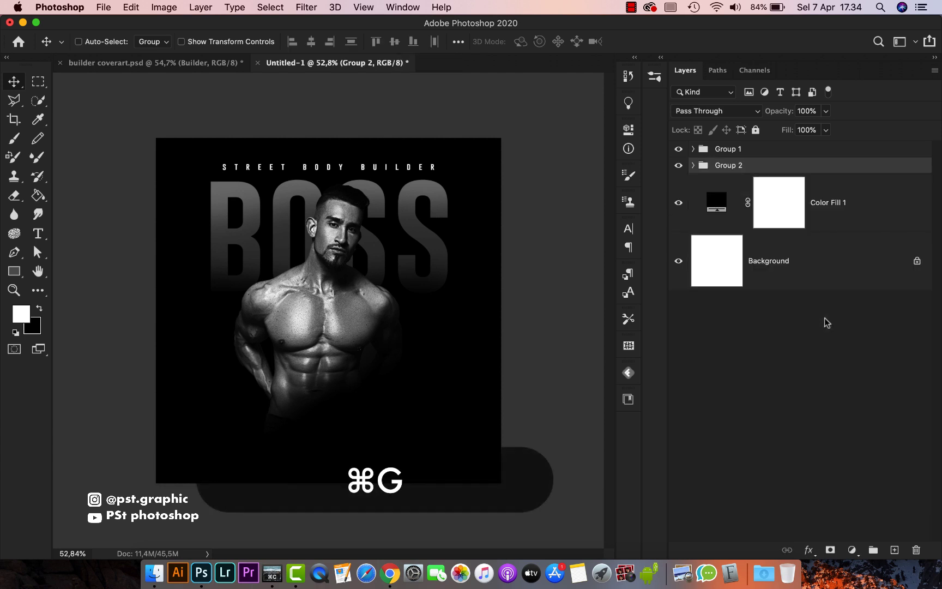
- With the man's group selected, set the Type tool to the True Lies Regular font with red text colour b93434
{"action": "left_click", "coordinate": [788, 148]}
{"action": "left_click", "coordinate": [36, 236]}
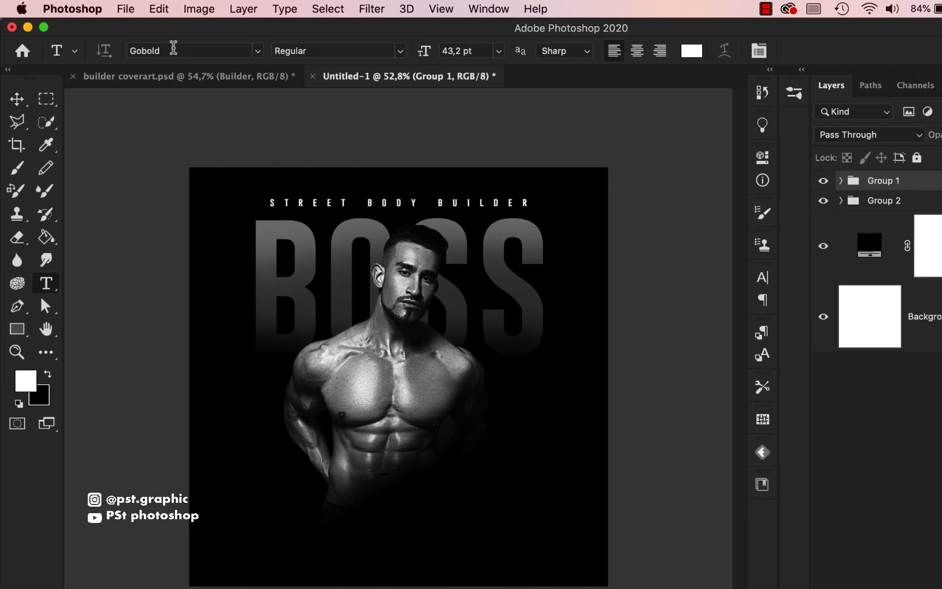
{"action": "left_click", "coordinate": [139, 39]}
{"action": "type", "text": "tru"}
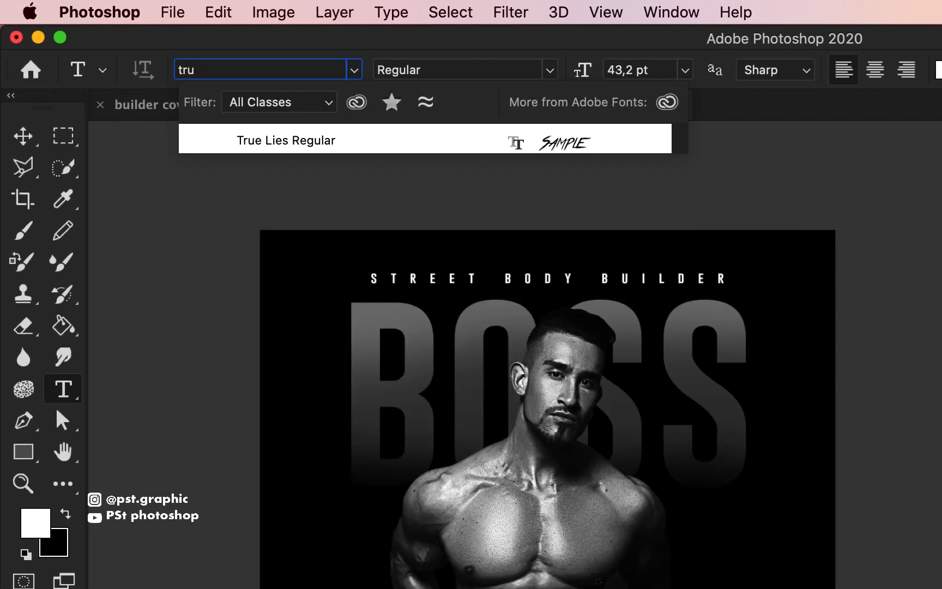
{"action": "left_click", "coordinate": [315, 143]}
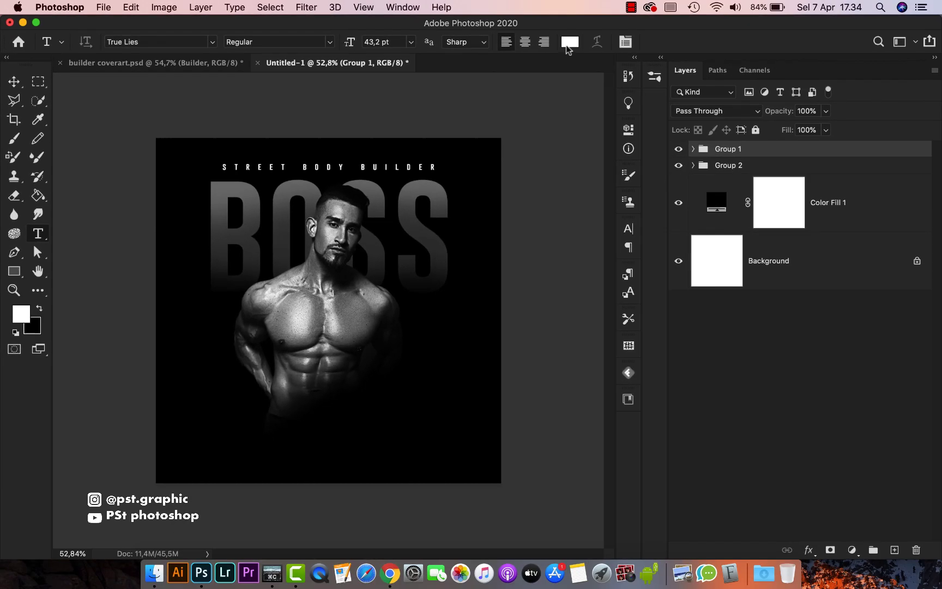
{"action": "left_click", "coordinate": [570, 42]}
{"action": "left_click_drag", "start_coordinate": [638, 201], "coordinate": [649, 231]}
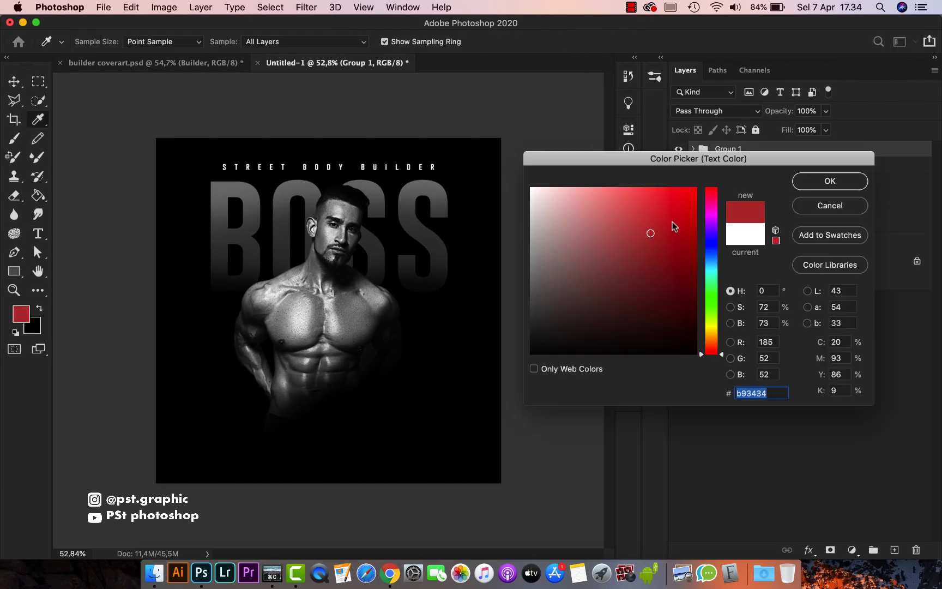
{"action": "left_click", "coordinate": [801, 183]}
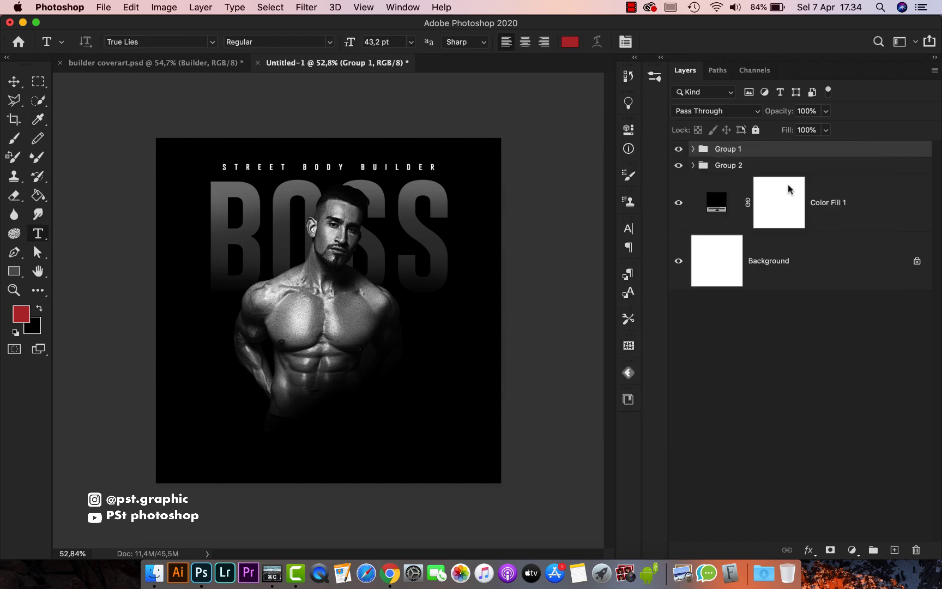
- Add the text "builder" over the man's waist on the topmost layer, with tracking 0 and font size 280,2 pt
{"action": "left_click", "coordinate": [309, 407]}
{"action": "type", "text": "builder"}
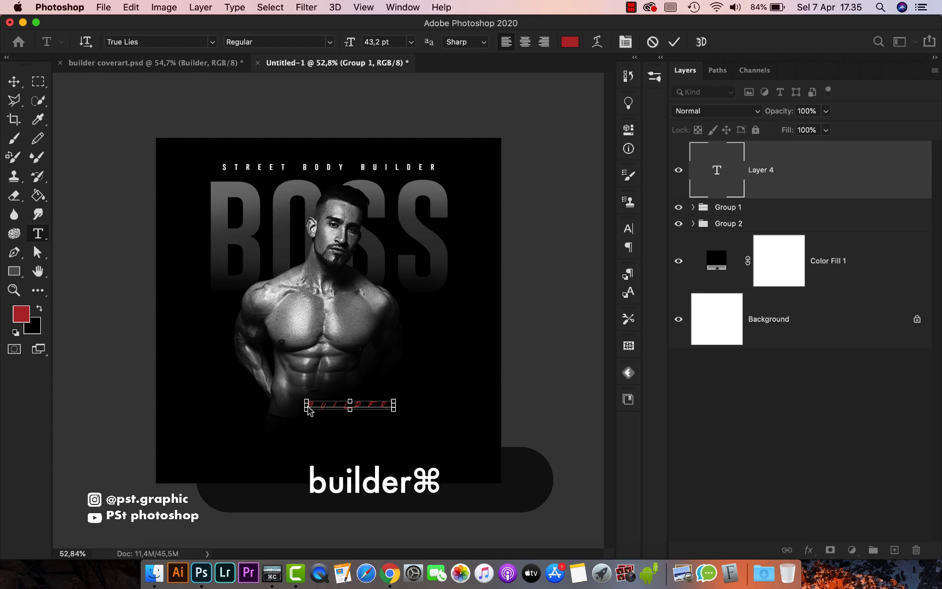
{"action": "key", "text": "super+a"}
{"action": "left_click", "coordinate": [627, 229]}
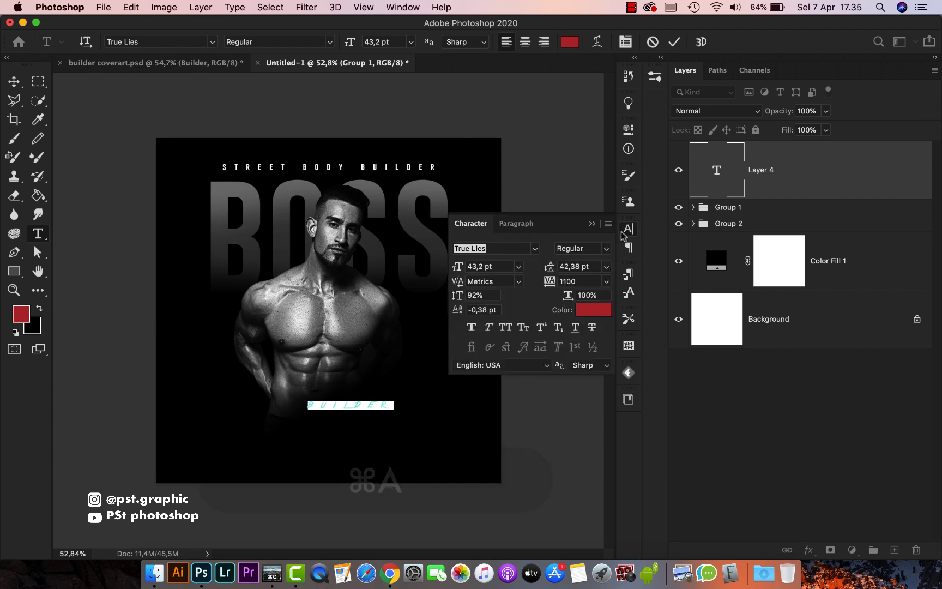
{"action": "left_click", "coordinate": [606, 281]}
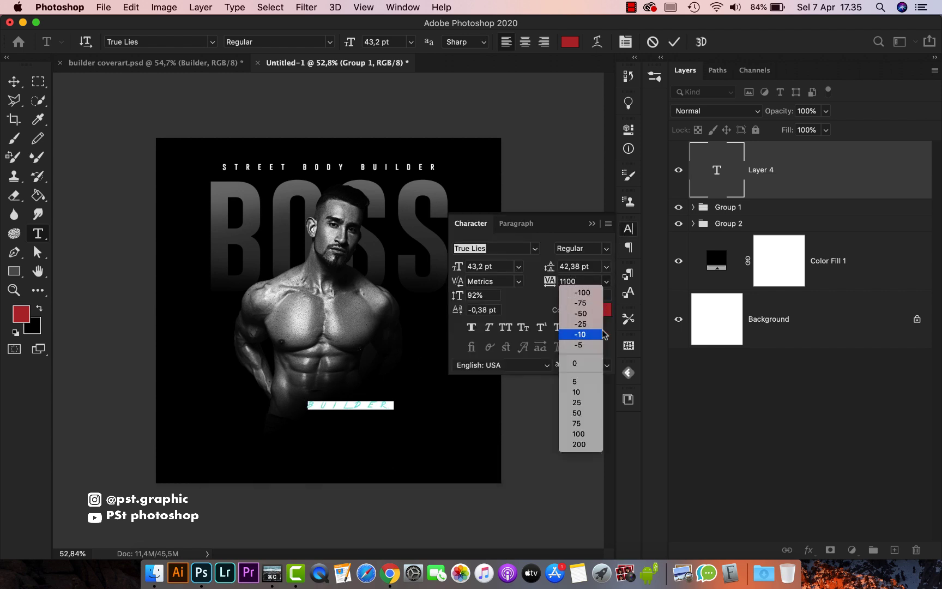
{"action": "left_click", "coordinate": [579, 360]}
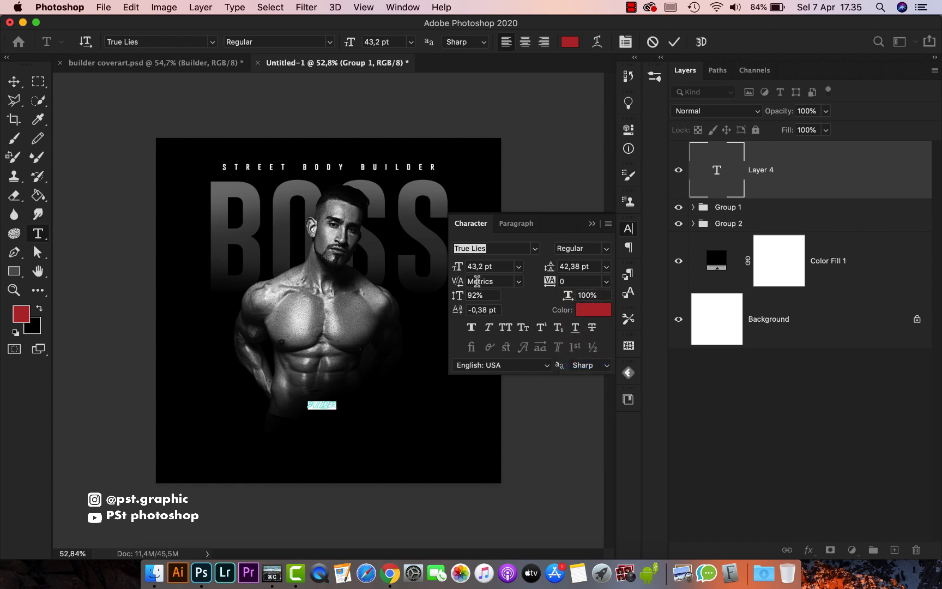
{"action": "left_click_drag", "start_coordinate": [458, 270], "coordinate": [616, 273]}
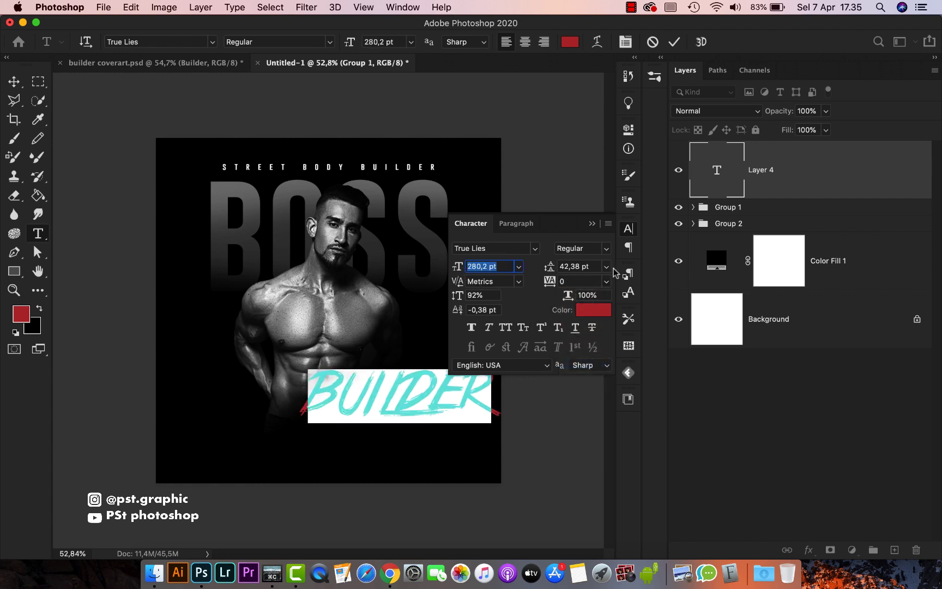
- Move the BUILDER text down to the man's lower waist, centre it and slant it upward with a vertical skew of about -5,77 degrees
{"action": "left_click", "coordinate": [13, 86]}
{"action": "scroll", "coordinate": [372, 405], "scroll_direction": "up", "scroll_amount": 2}
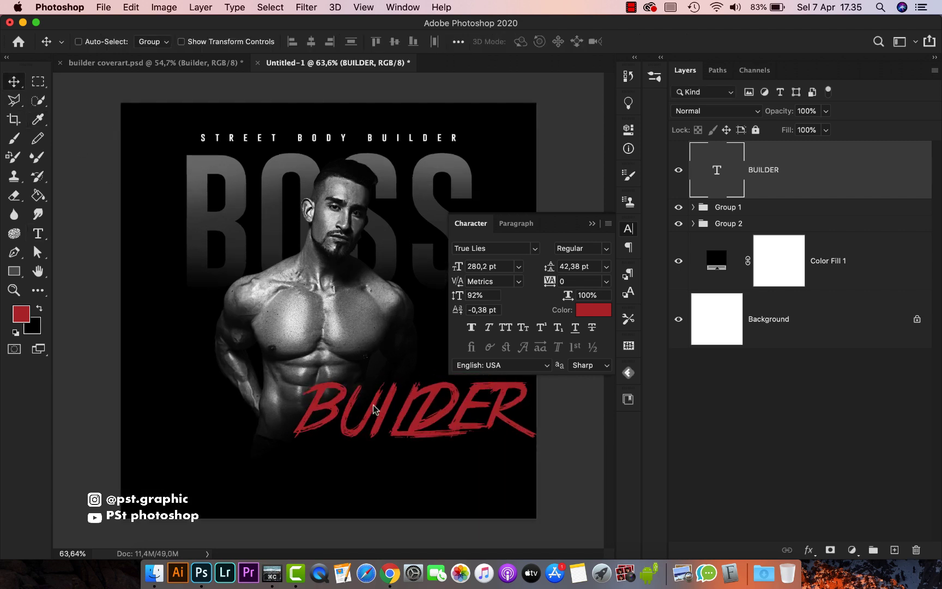
{"action": "key", "text": "super+t"}
{"action": "left_click_drag", "start_coordinate": [401, 412], "coordinate": [305, 434]}
{"action": "key", "text": "super"}
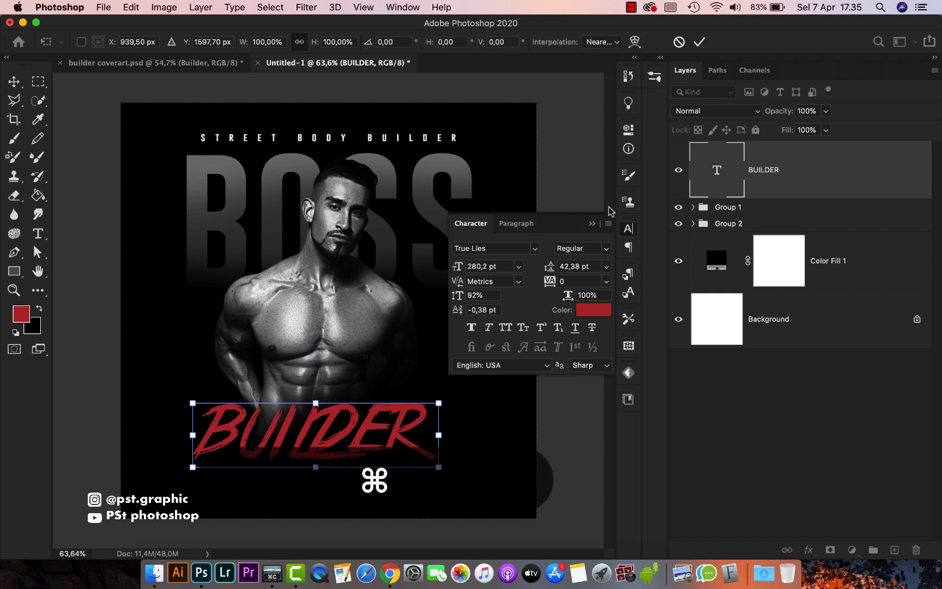
{"action": "left_click", "coordinate": [592, 223]}
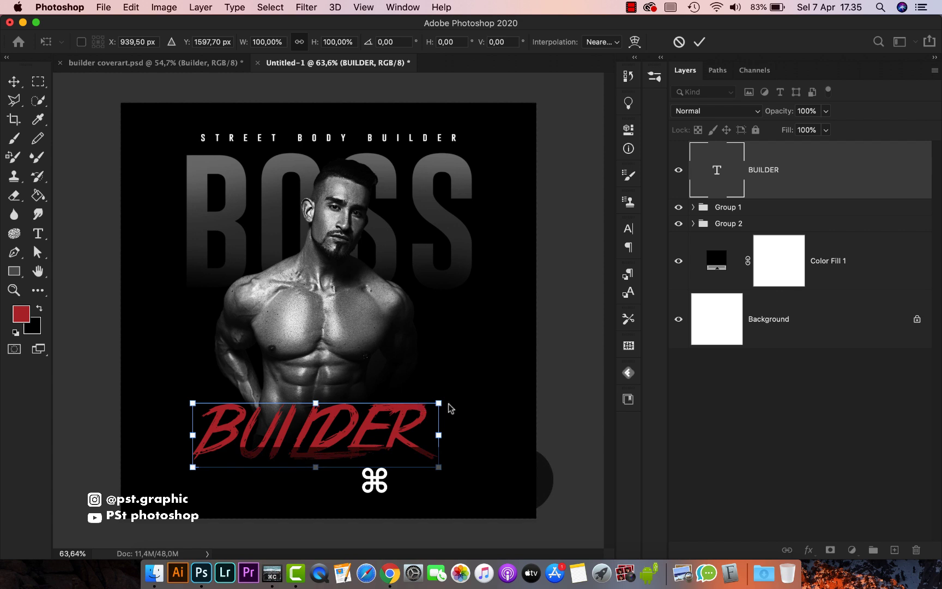
{"action": "left_click_drag", "start_coordinate": [439, 403], "coordinate": [441, 377]}
{"action": "key", "text": "shift"}
{"action": "left_click_drag", "start_coordinate": [372, 405], "coordinate": [381, 424]}
{"action": "key", "text": "Return"}
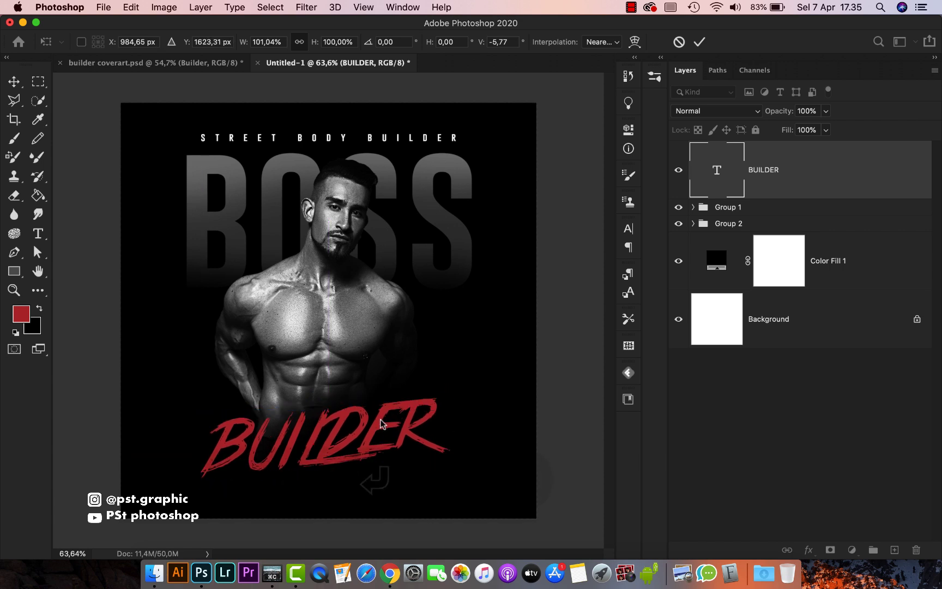
- Create a new layer above the BUILDER text and set the Type tool to Gobold Regular with white text colour
{"action": "scroll", "coordinate": [379, 417], "scroll_direction": "down", "scroll_amount": 3}
{"action": "key", "text": "t"}
{"action": "scroll", "coordinate": [415, 361], "scroll_direction": "up", "scroll_amount": 1}
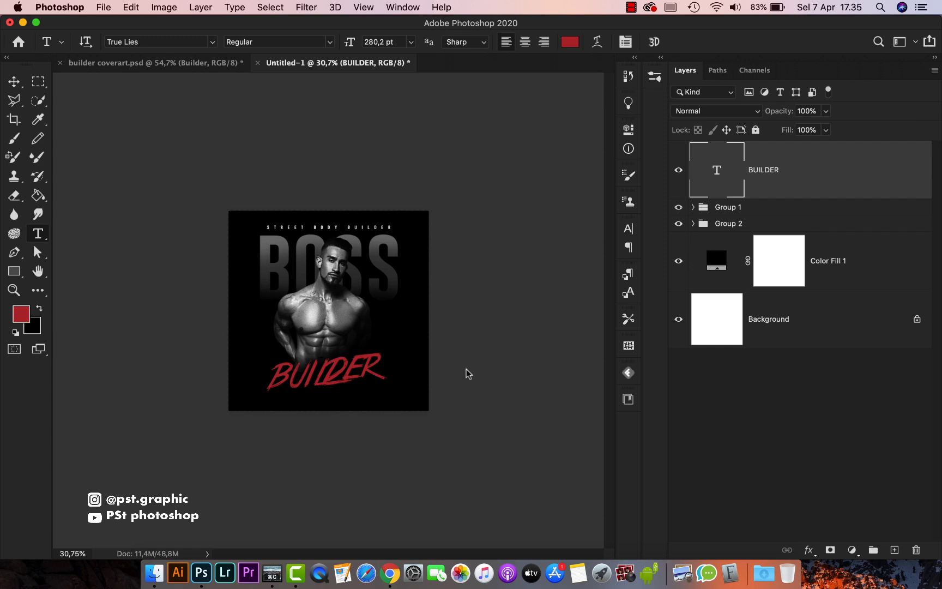
{"action": "left_click", "coordinate": [896, 550]}
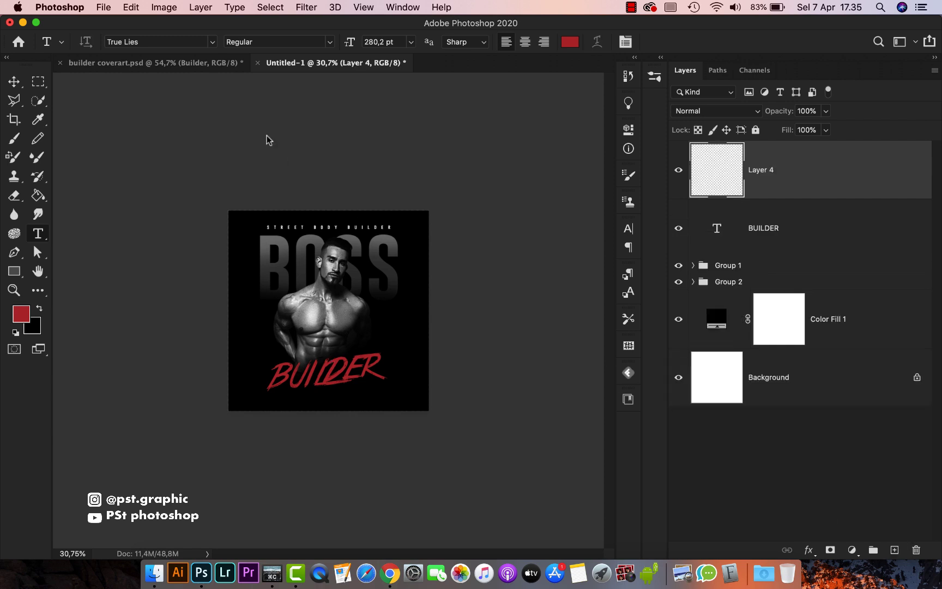
{"action": "type", "text": "gobo"}
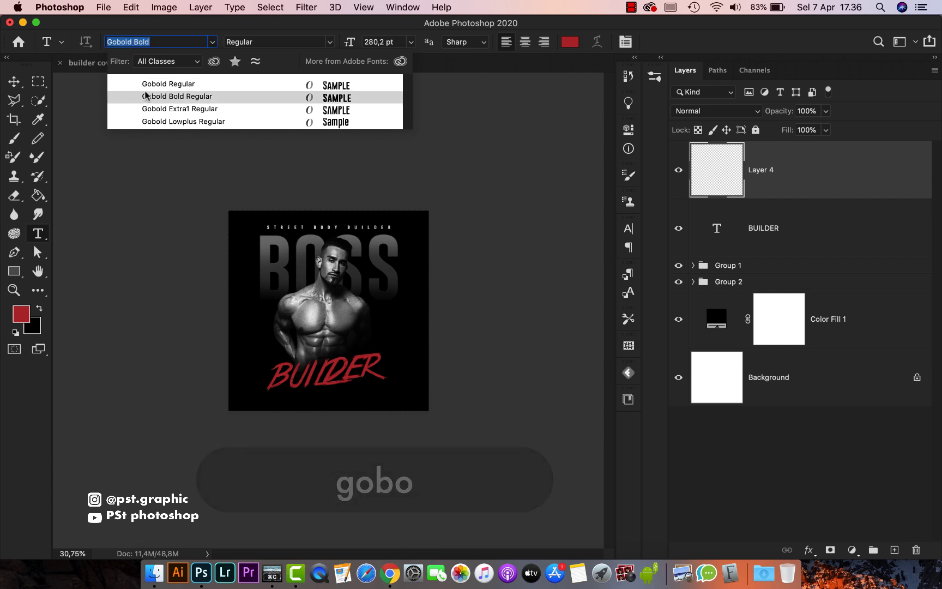
{"action": "left_click", "coordinate": [174, 85]}
{"action": "scroll", "coordinate": [313, 312], "scroll_direction": "up", "scroll_amount": 2}
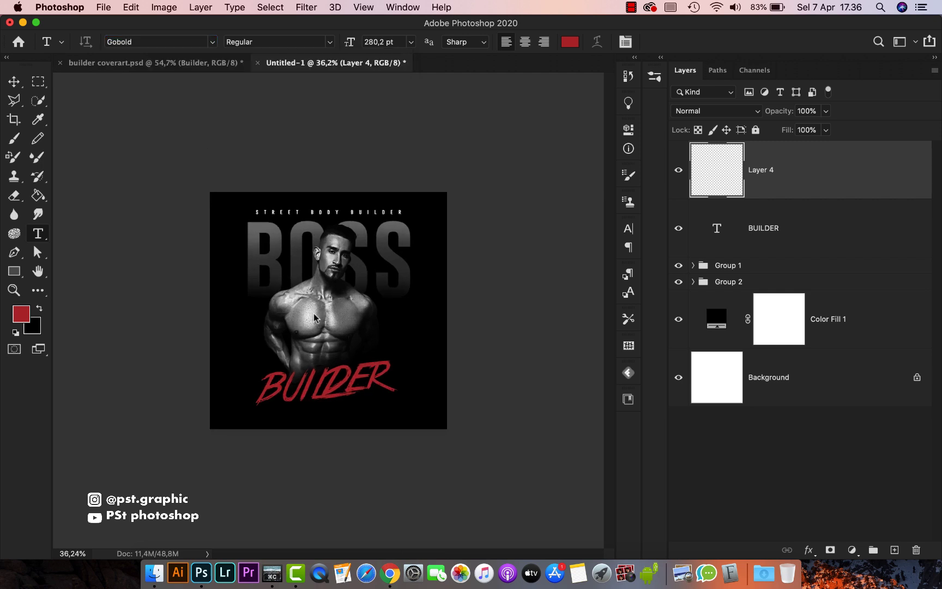
{"action": "left_click", "coordinate": [569, 41]}
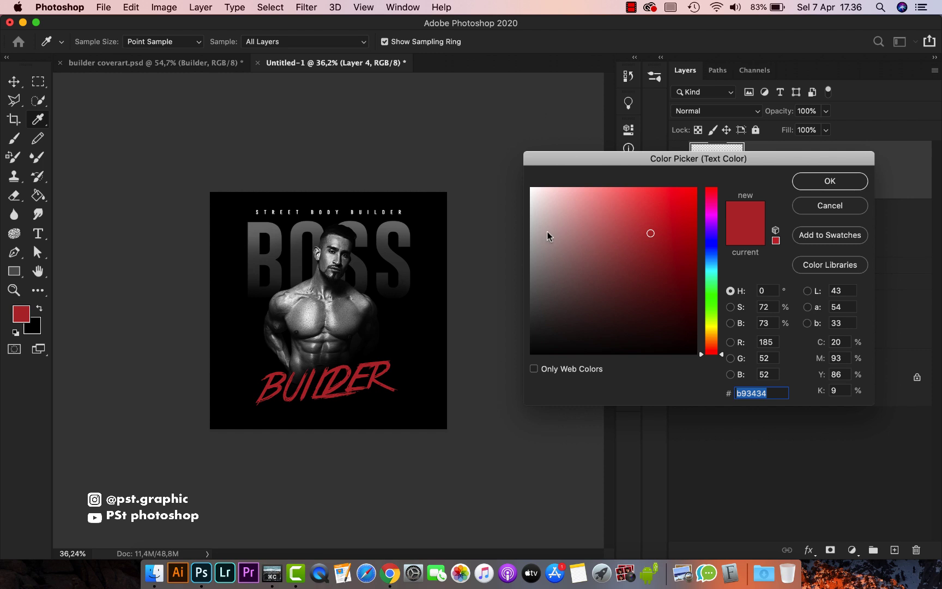
{"action": "left_click_drag", "start_coordinate": [547, 225], "coordinate": [480, 151]}
{"action": "left_click", "coordinate": [817, 182]}
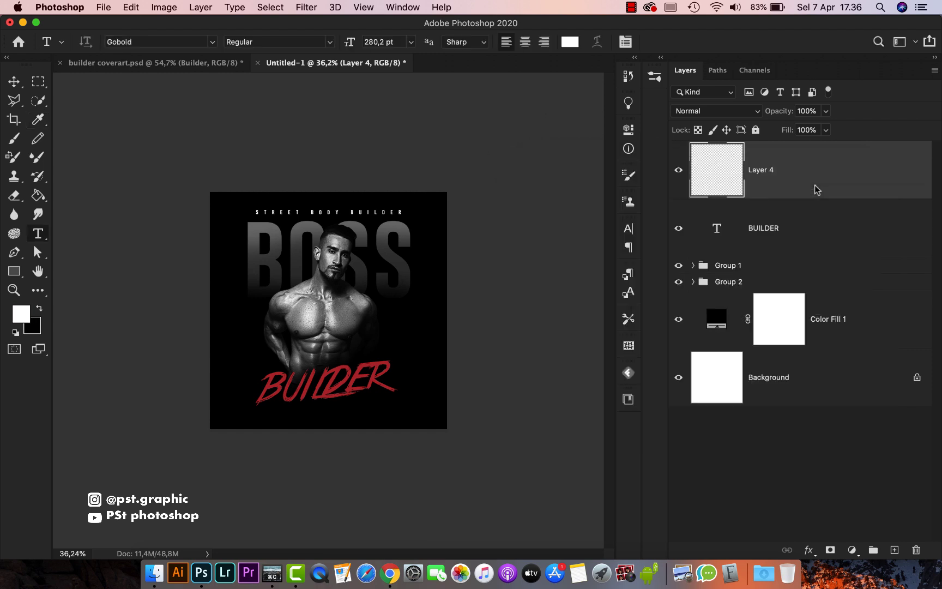
- Add the text "BODY" on the new layer with widely spaced tracking and a font size of 100,2 pt
{"action": "left_click", "coordinate": [313, 348]}
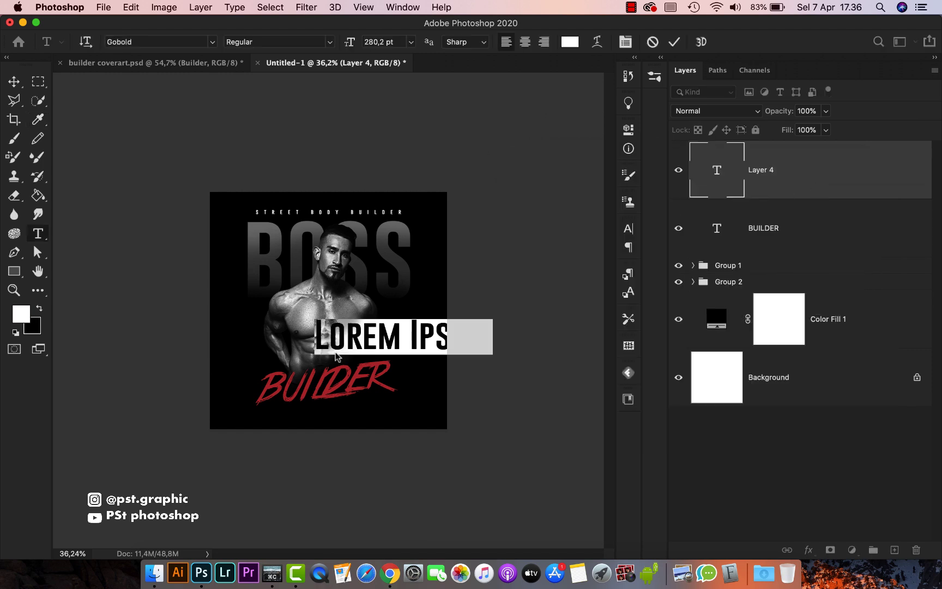
{"action": "type", "text": "BODY"}
{"action": "key", "text": "super+a"}
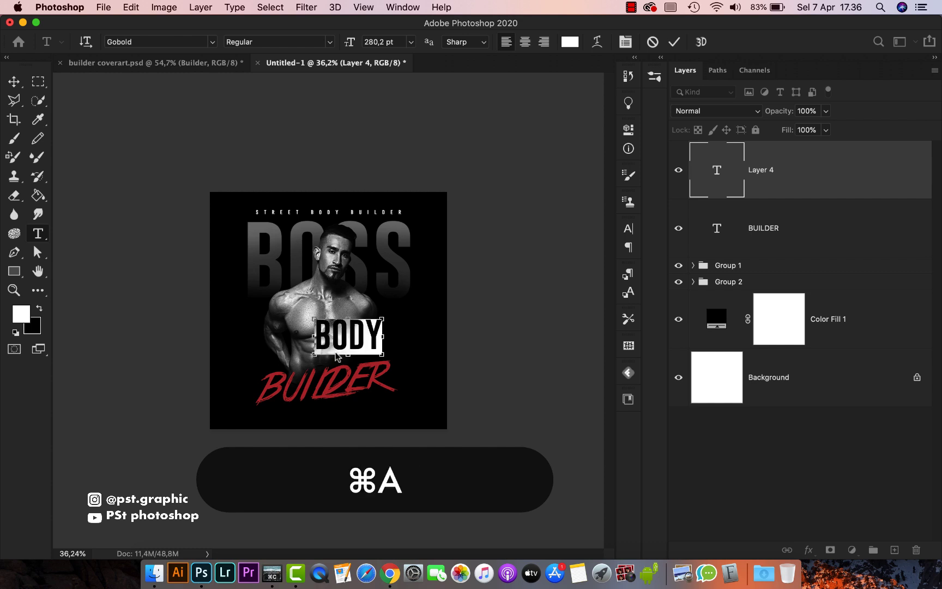
{"action": "left_click", "coordinate": [630, 229]}
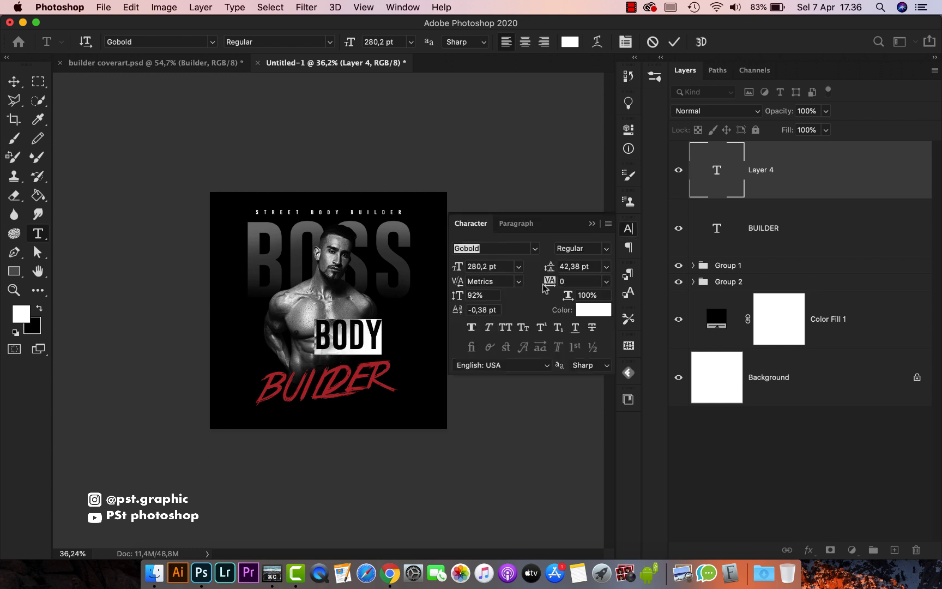
{"action": "left_click_drag", "start_coordinate": [549, 282], "coordinate": [576, 277]}
{"action": "left_click_drag", "start_coordinate": [458, 268], "coordinate": [339, 286]}
{"action": "left_click", "coordinate": [592, 224]}
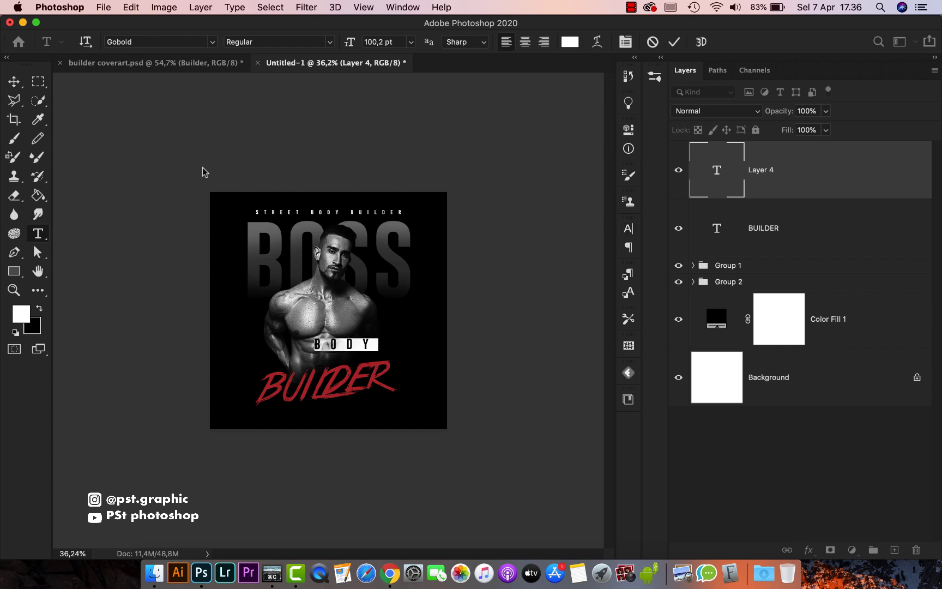
- Place the BODY text over the middle of BUILDER and group the two text layers
{"action": "left_click", "coordinate": [15, 84]}
{"action": "left_click_drag", "start_coordinate": [372, 292], "coordinate": [350, 330]}
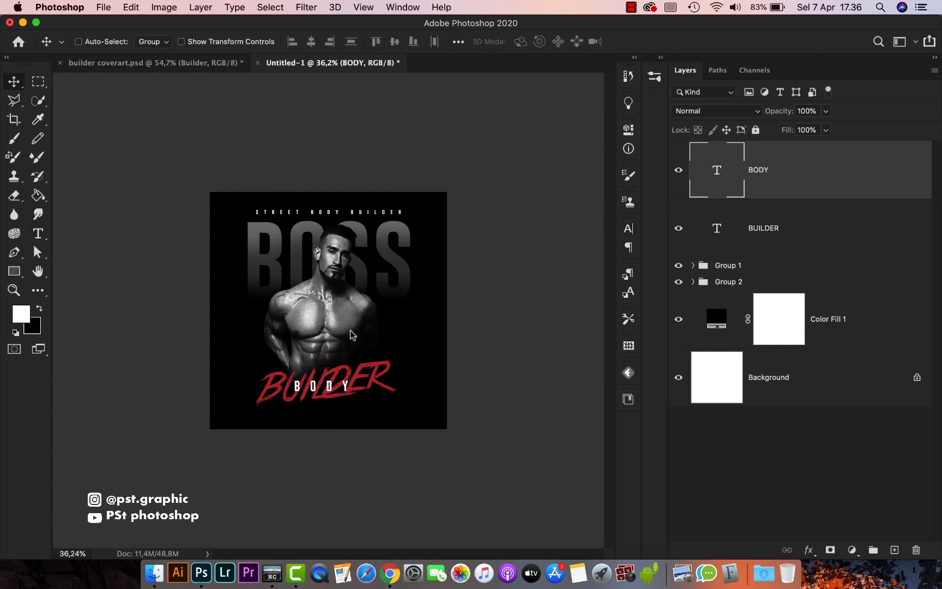
{"action": "key", "text": "super"}
{"action": "left_click", "coordinate": [764, 229], "text": "super"}
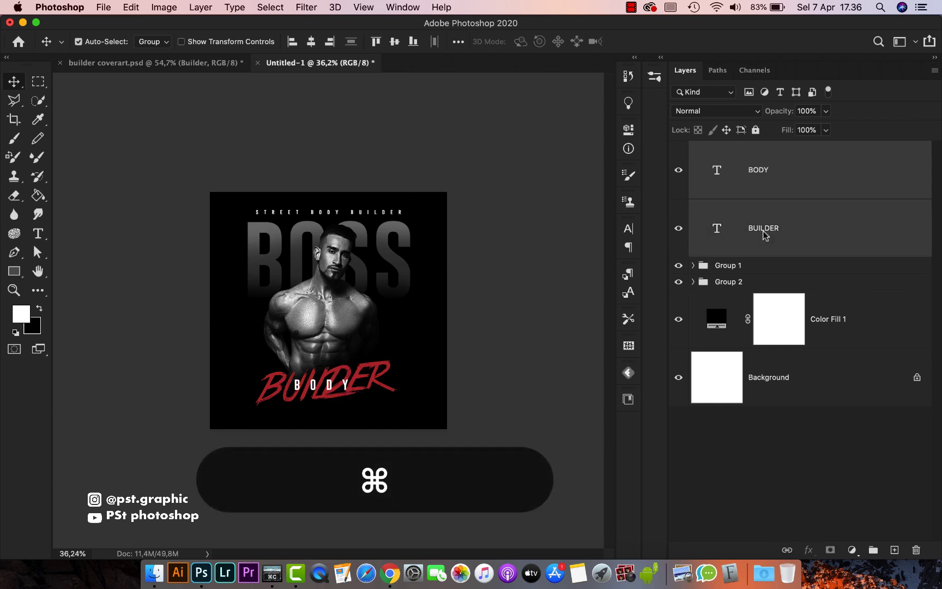
{"action": "key", "text": "super+g"}
- Select all three groups together and shift the whole composition slightly down on the canvas
{"action": "key", "text": "super"}
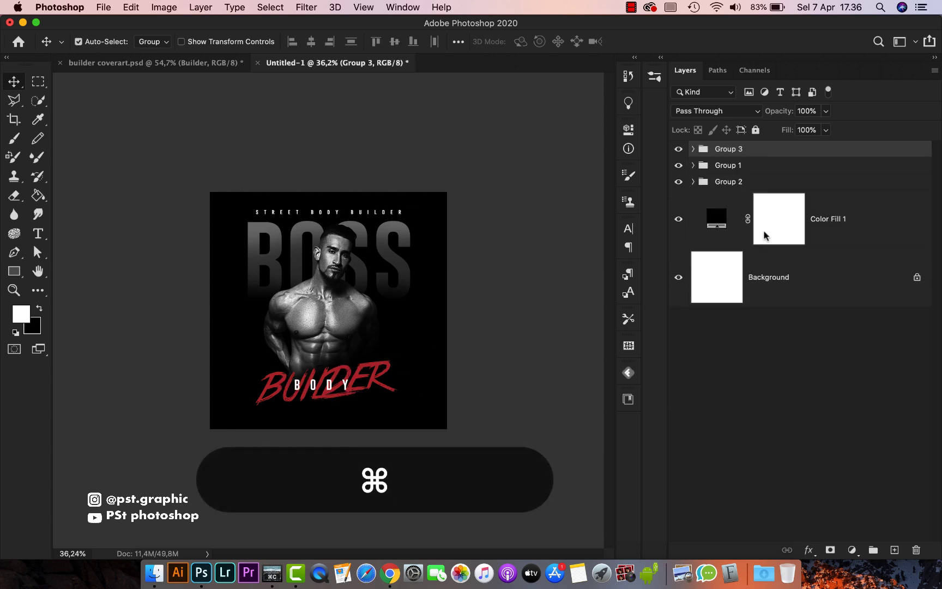
{"action": "left_click", "coordinate": [763, 165], "text": "super"}
{"action": "left_click", "coordinate": [768, 181], "text": "super"}
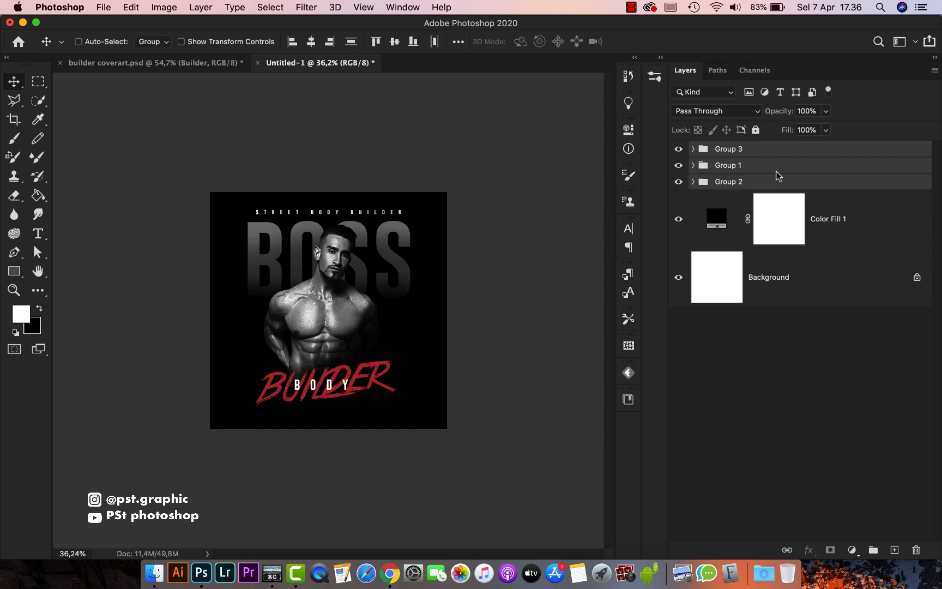
{"action": "left_click_drag", "start_coordinate": [442, 296], "coordinate": [443, 299]}
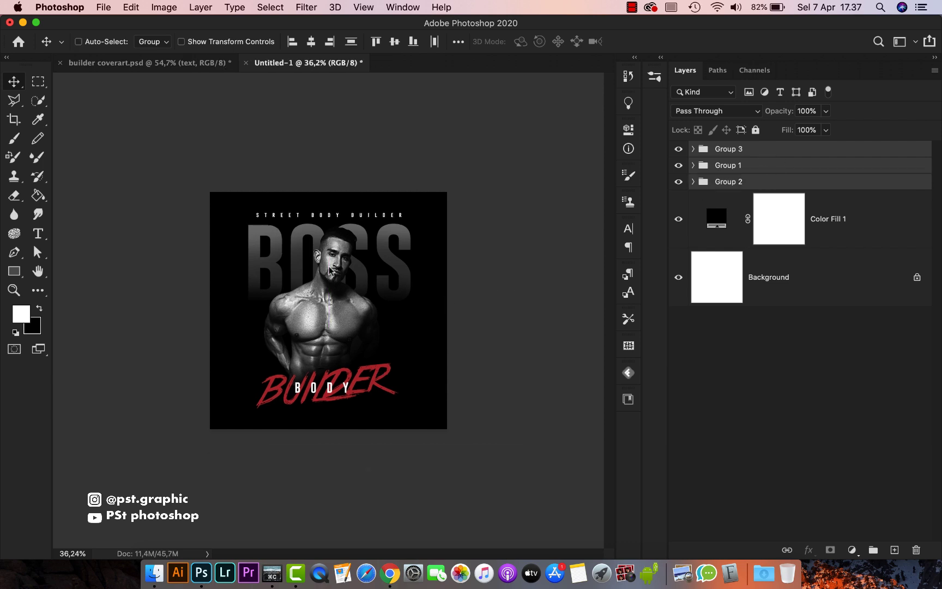
- Add an Exposure adjustment layer above all groups with the Offset set to about +0,0207
{"action": "scroll", "coordinate": [329, 266], "scroll_direction": "up", "scroll_amount": 3}
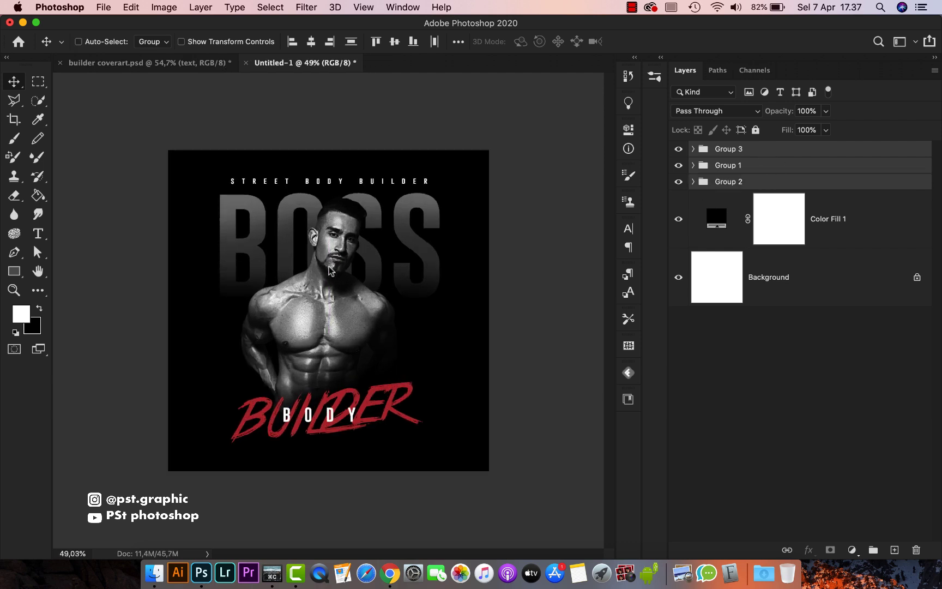
{"action": "left_click", "coordinate": [745, 152]}
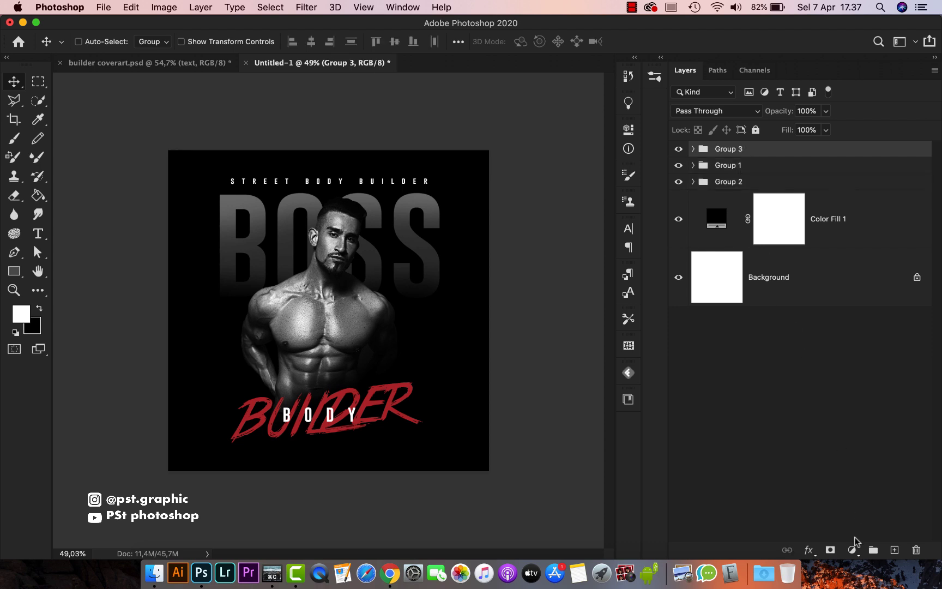
{"action": "left_click", "coordinate": [852, 549]}
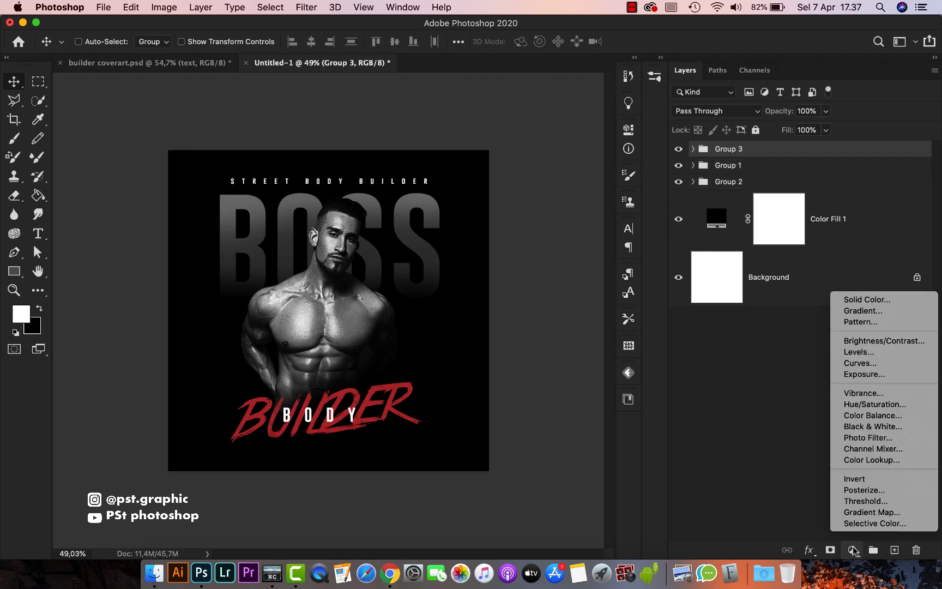
{"action": "left_click", "coordinate": [864, 375]}
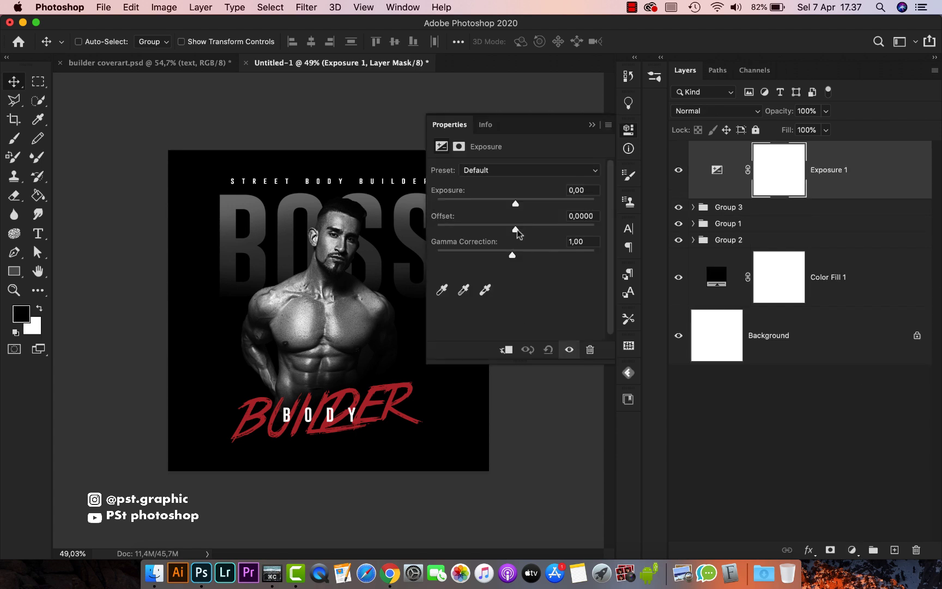
{"action": "left_click_drag", "start_coordinate": [515, 229], "coordinate": [519, 228]}
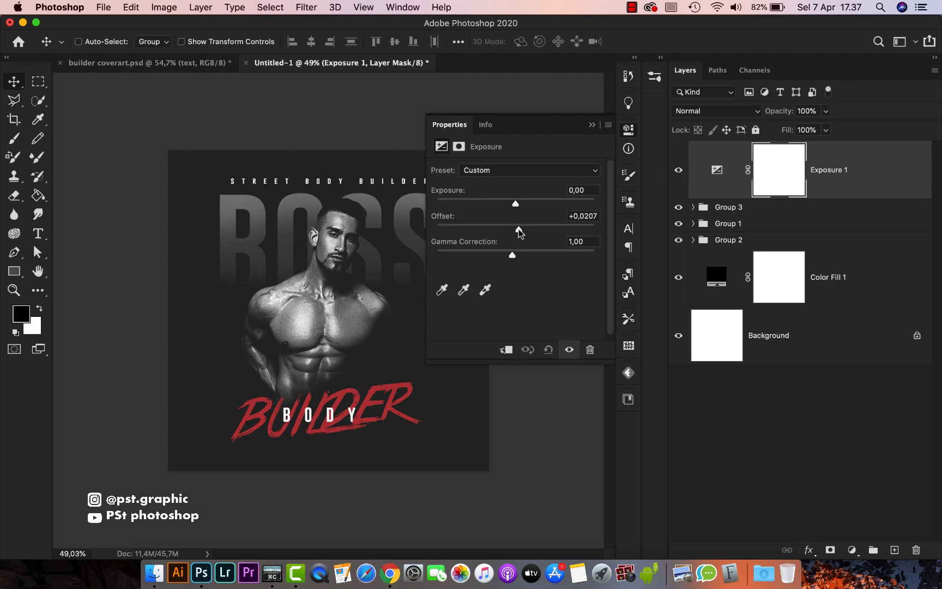
{"action": "left_click", "coordinate": [592, 124]}
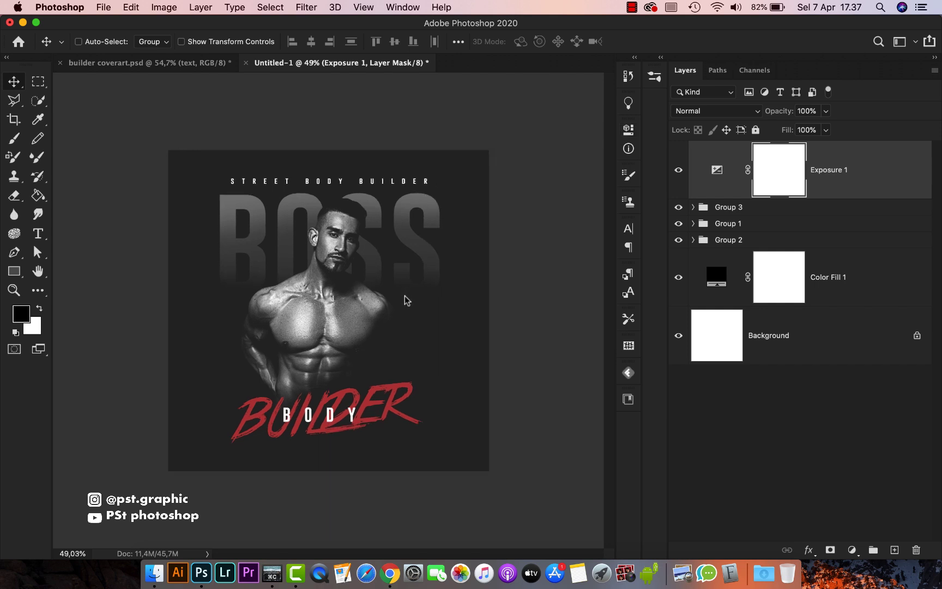
- Switch to Finder, extract wall by freeject.net.zip from the 8 gym cover art folder and open the extracted folder
{"action": "left_click", "coordinate": [155, 573]}
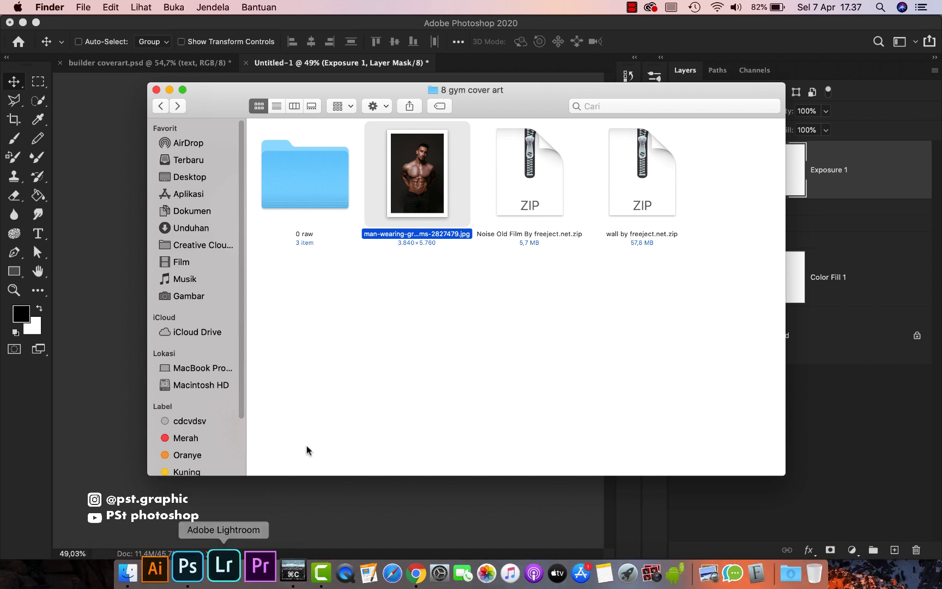
{"action": "left_click", "coordinate": [510, 207]}
{"action": "left_click", "coordinate": [613, 193]}
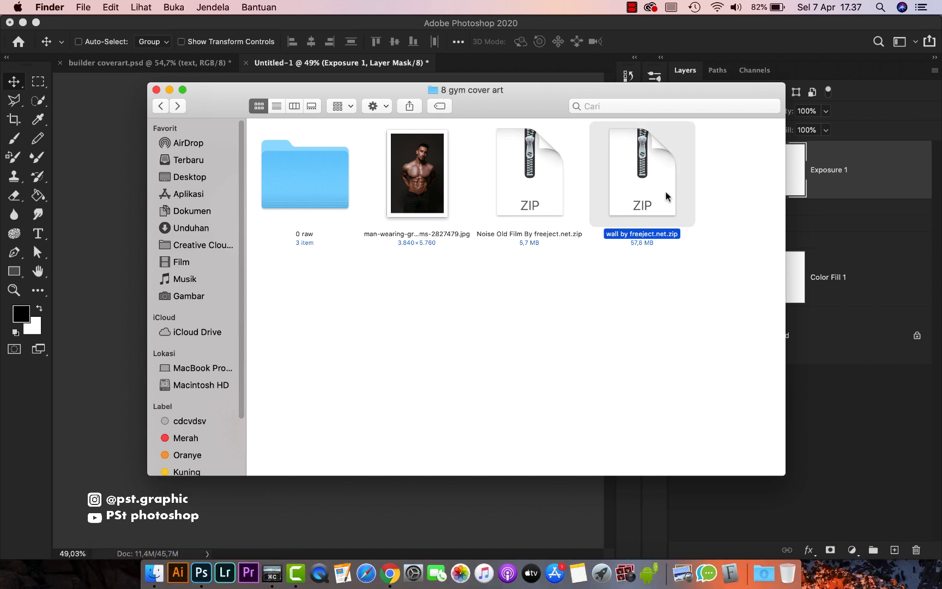
{"action": "double_click", "coordinate": [629, 190]}
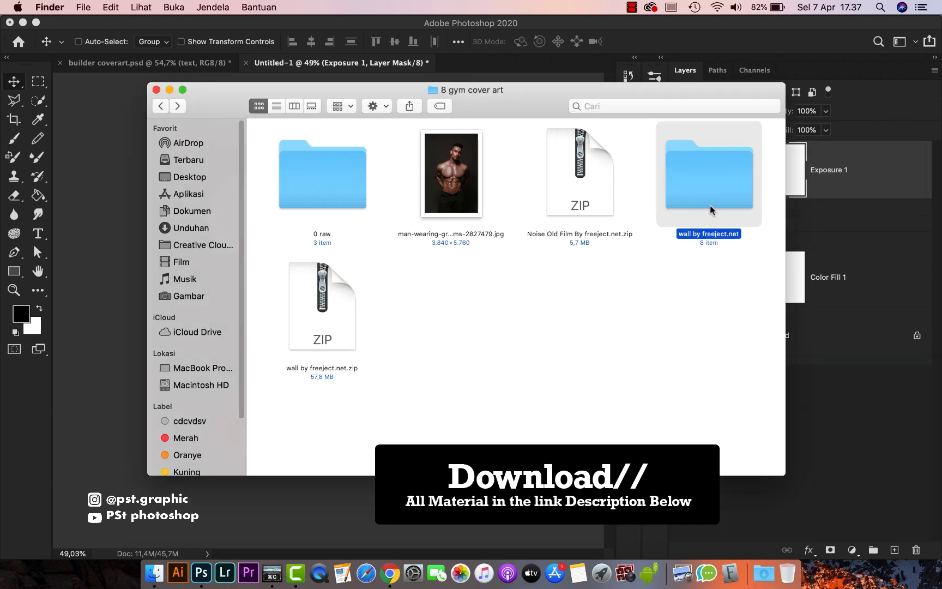
{"action": "double_click", "coordinate": [704, 187]}
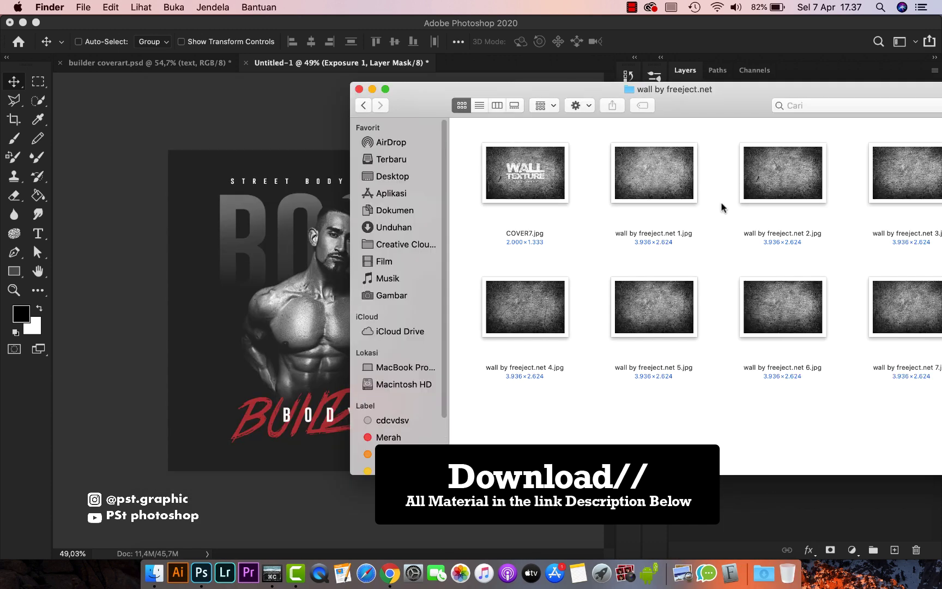
- Place wall by freeject.net 2.jpg above the Exposure layer, stretched to cover the whole canvas, and duplicate its layer
{"action": "left_click", "coordinate": [772, 193]}
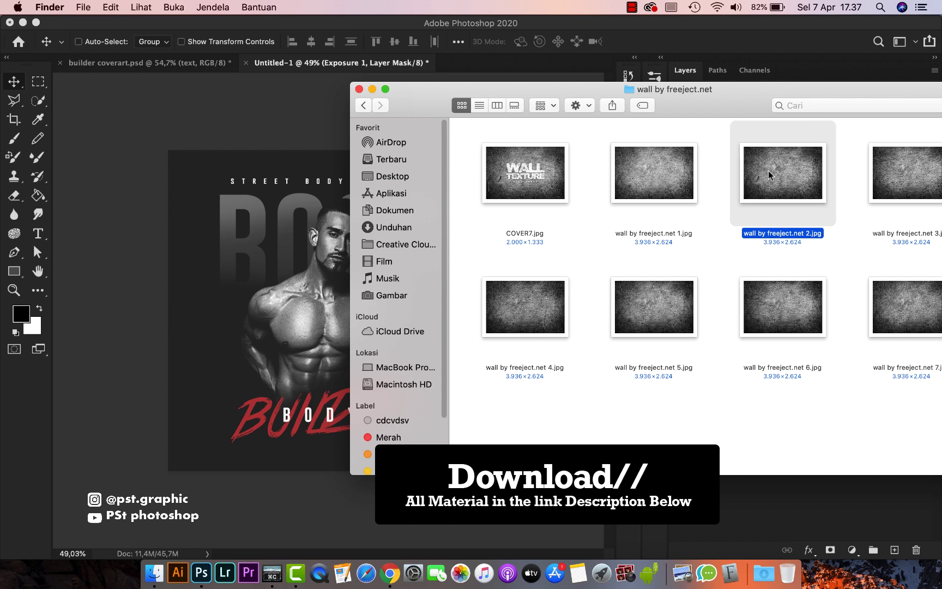
{"action": "left_click_drag", "start_coordinate": [772, 172], "coordinate": [288, 268]}
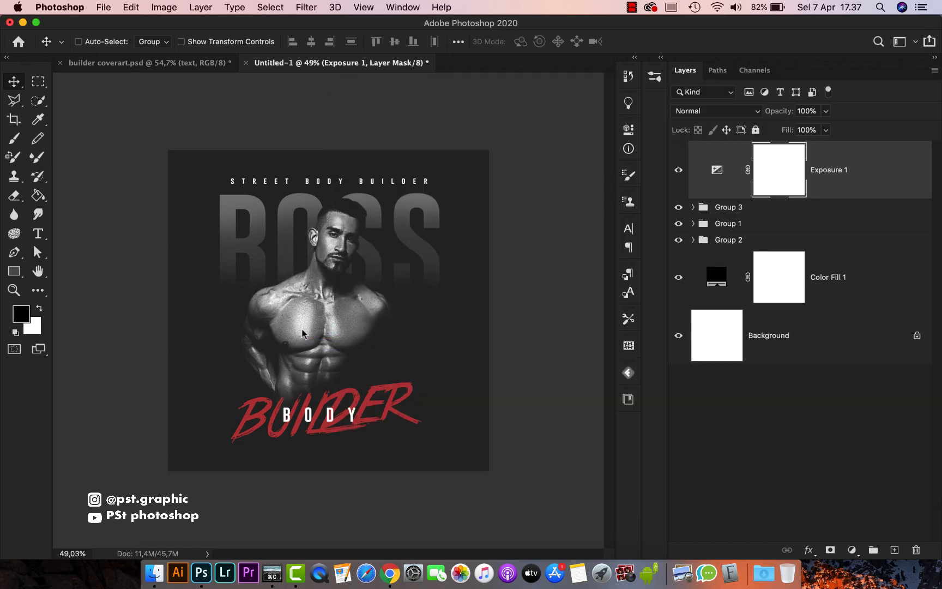
{"action": "left_click_drag", "start_coordinate": [302, 334], "coordinate": [306, 339]}
{"action": "left_click_drag", "start_coordinate": [397, 358], "coordinate": [482, 441]}
{"action": "left_click_drag", "start_coordinate": [326, 202], "coordinate": [335, 148]}
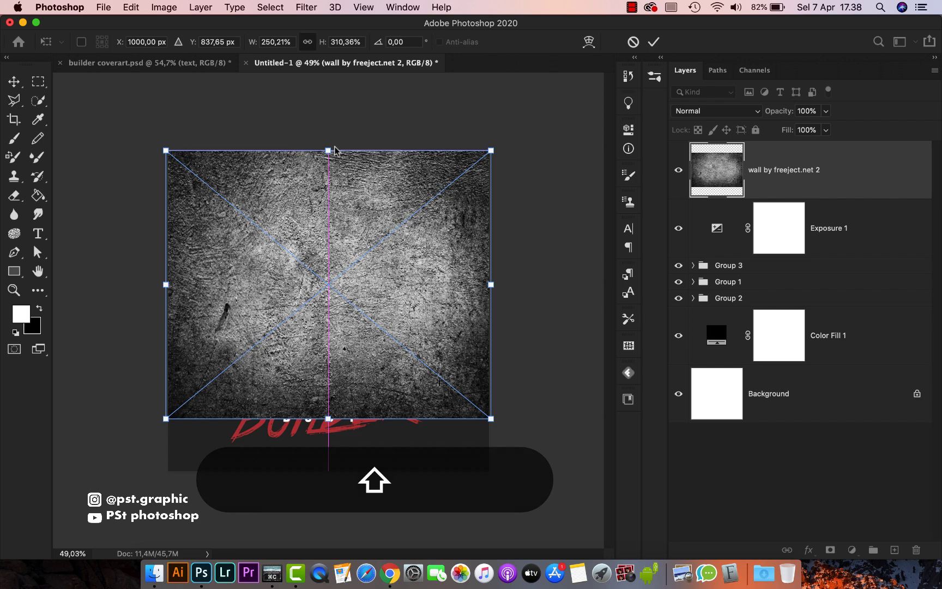
{"action": "left_click_drag", "start_coordinate": [329, 419], "coordinate": [328, 470]}
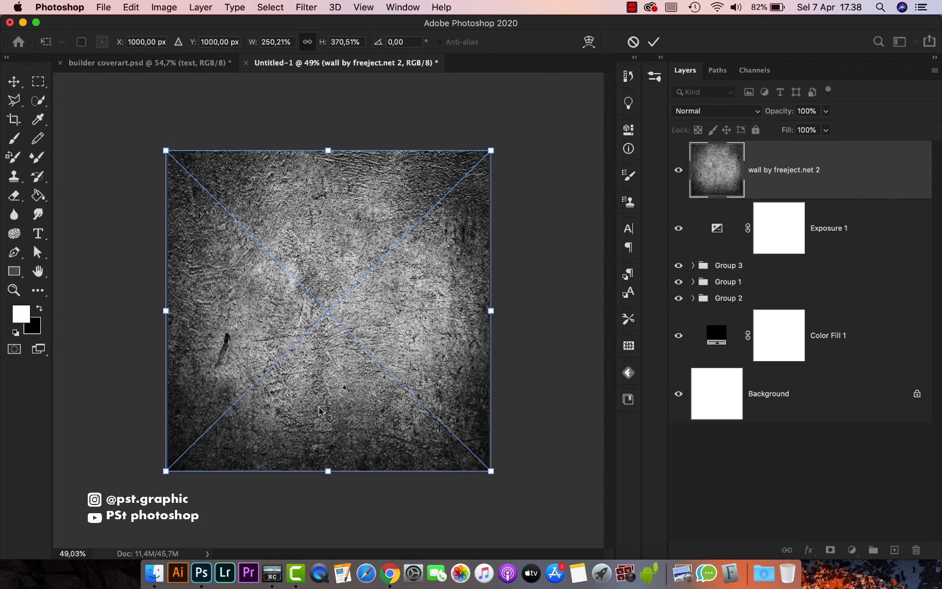
{"action": "key", "text": "Return"}
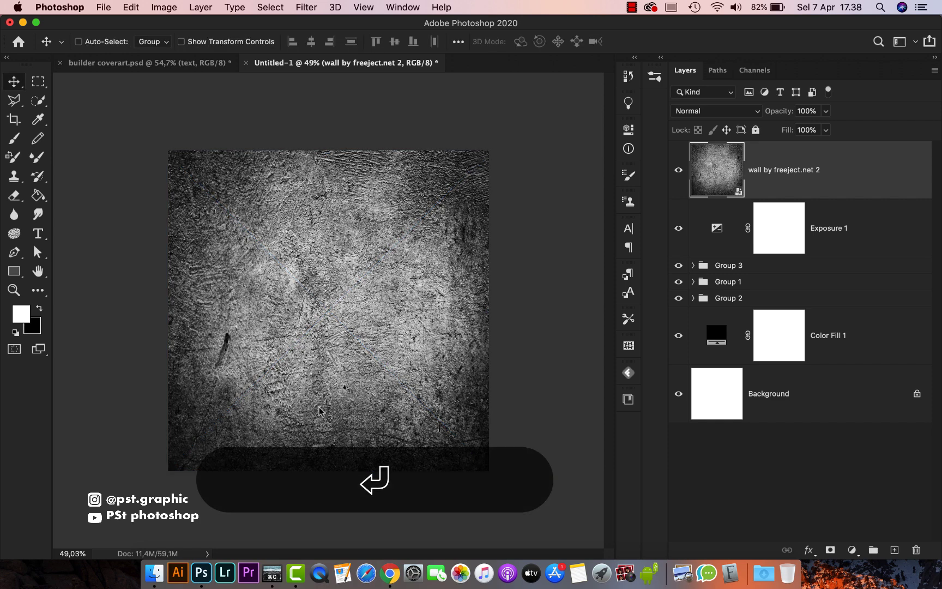
{"action": "key", "text": "super+j"}
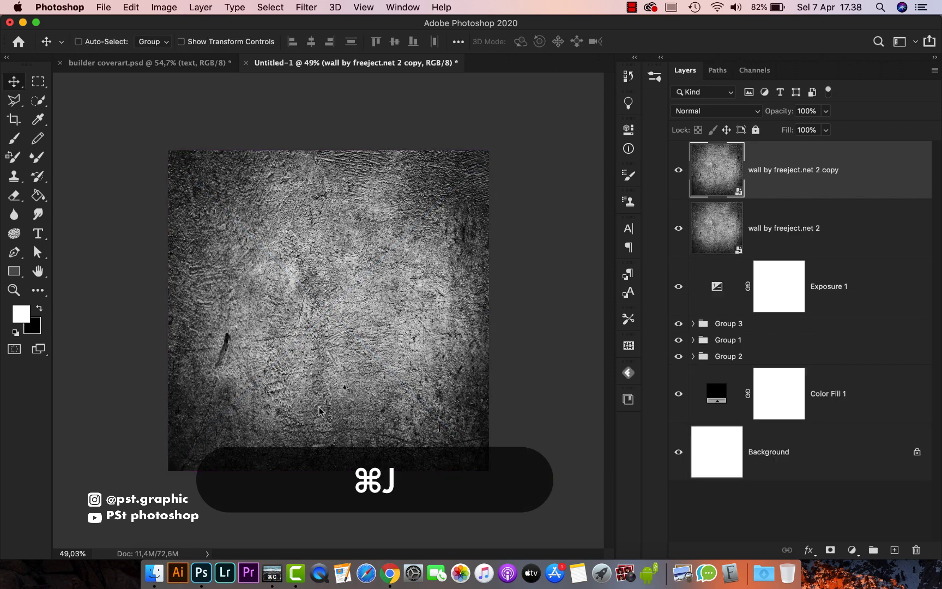
- Hide the wall copy, and give the original wall layer an Underlying Layer white Blend If split of 0 / 255 with Multiply blending
{"action": "left_click", "coordinate": [678, 170]}
{"action": "left_click", "coordinate": [785, 226]}
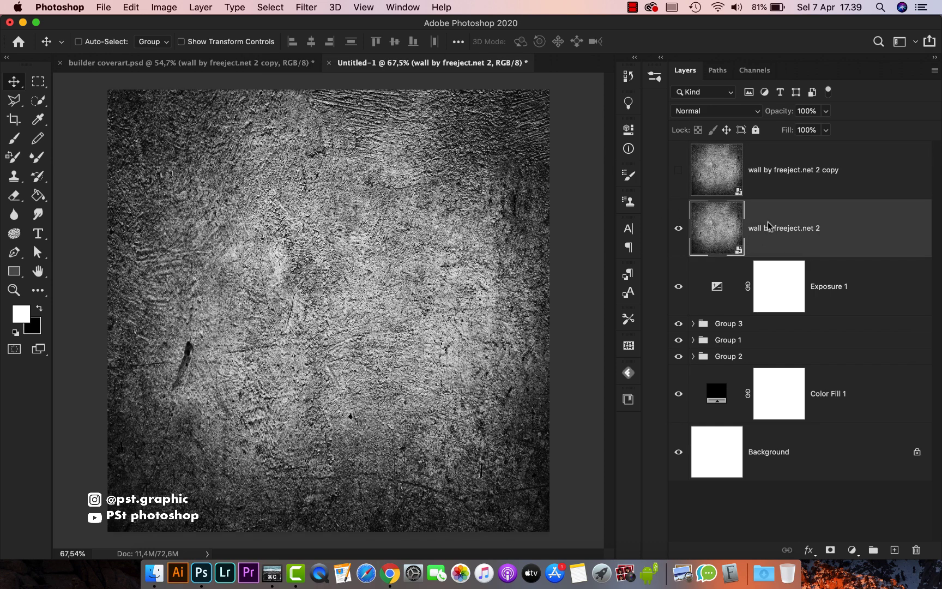
{"action": "right_click", "coordinate": [769, 226]}
{"action": "left_click", "coordinate": [742, 228]}
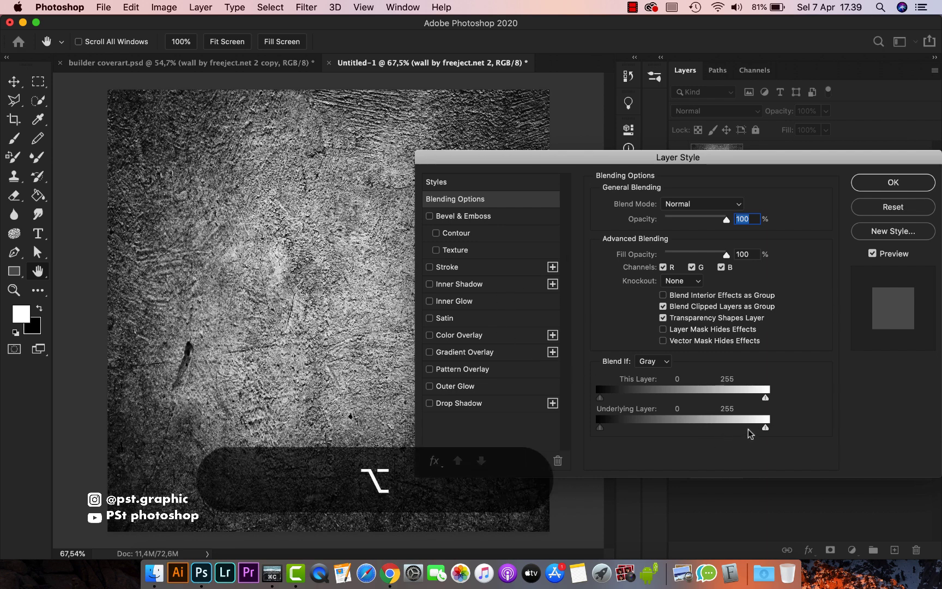
{"action": "left_click_drag", "start_coordinate": [766, 428], "coordinate": [580, 427]}
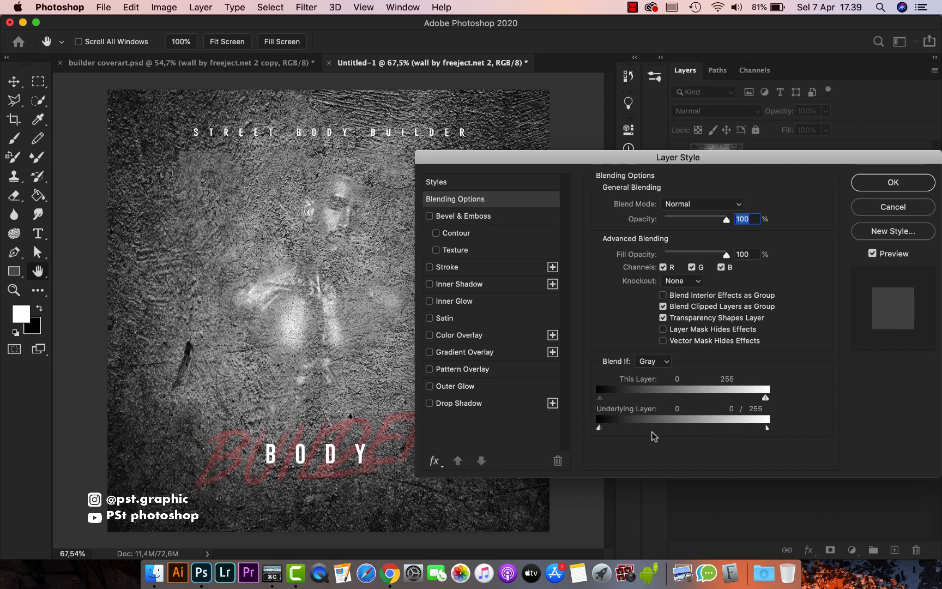
{"action": "left_click", "coordinate": [864, 182]}
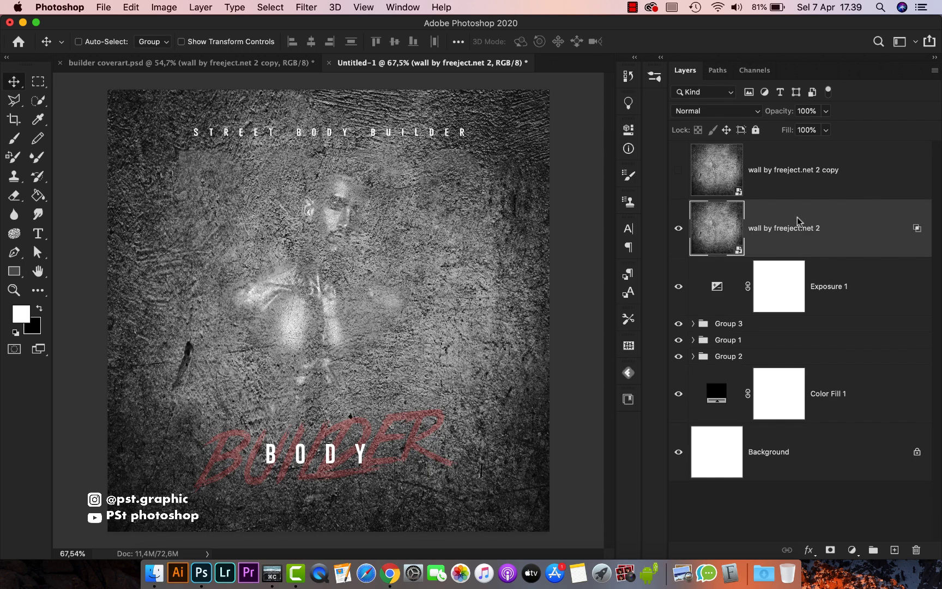
{"action": "left_click", "coordinate": [726, 111]}
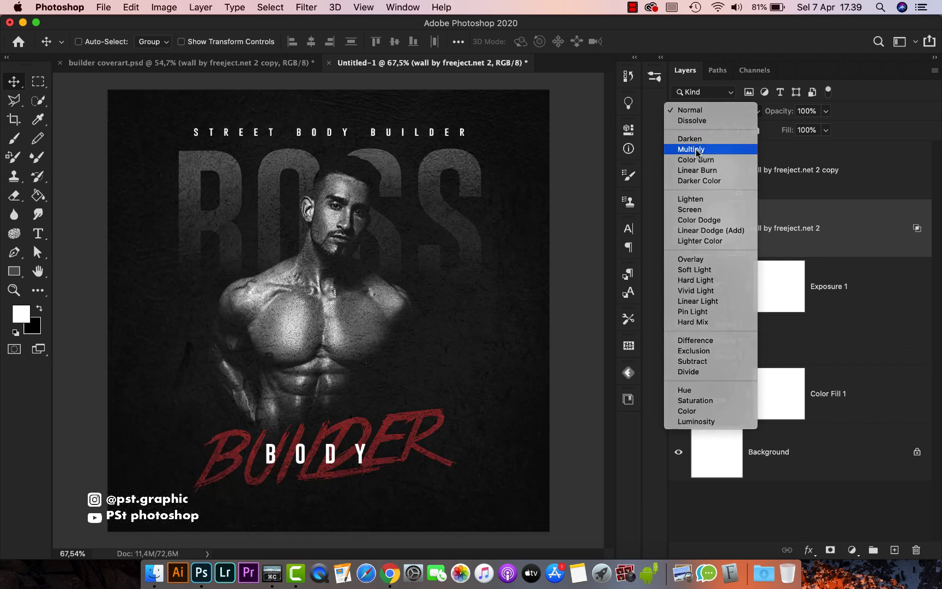
{"action": "left_click", "coordinate": [698, 151]}
- Show the wall copy and give it an Underlying Layer black Blend If split of 0 / 255 with Screen blending
{"action": "left_click", "coordinate": [678, 170]}
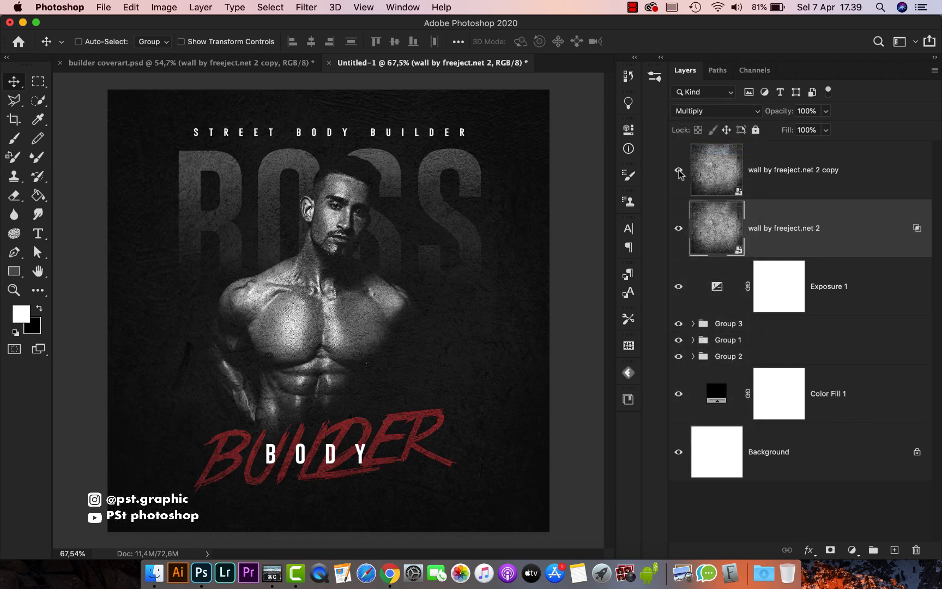
{"action": "left_click", "coordinate": [779, 170]}
{"action": "right_click", "coordinate": [778, 169]}
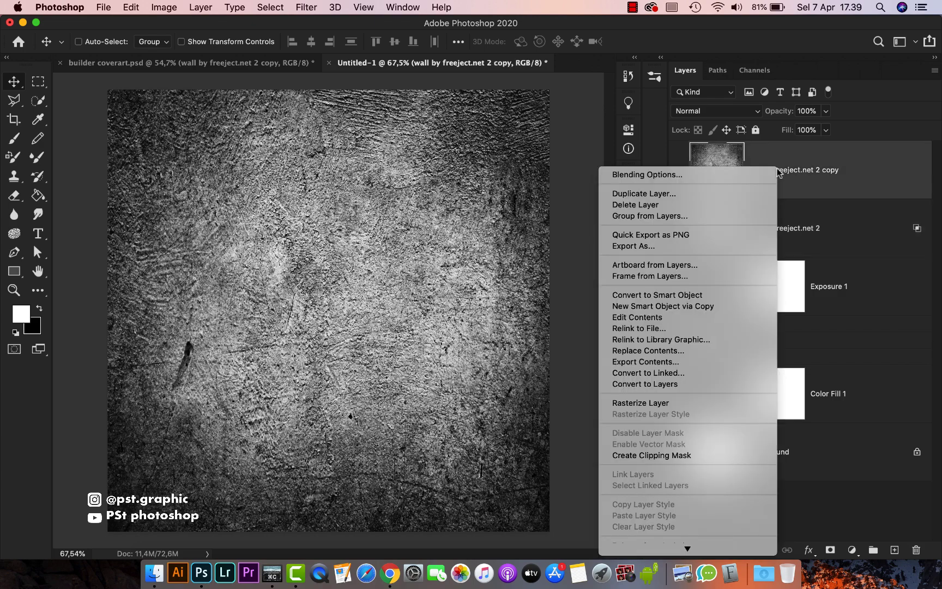
{"action": "left_click", "coordinate": [732, 176]}
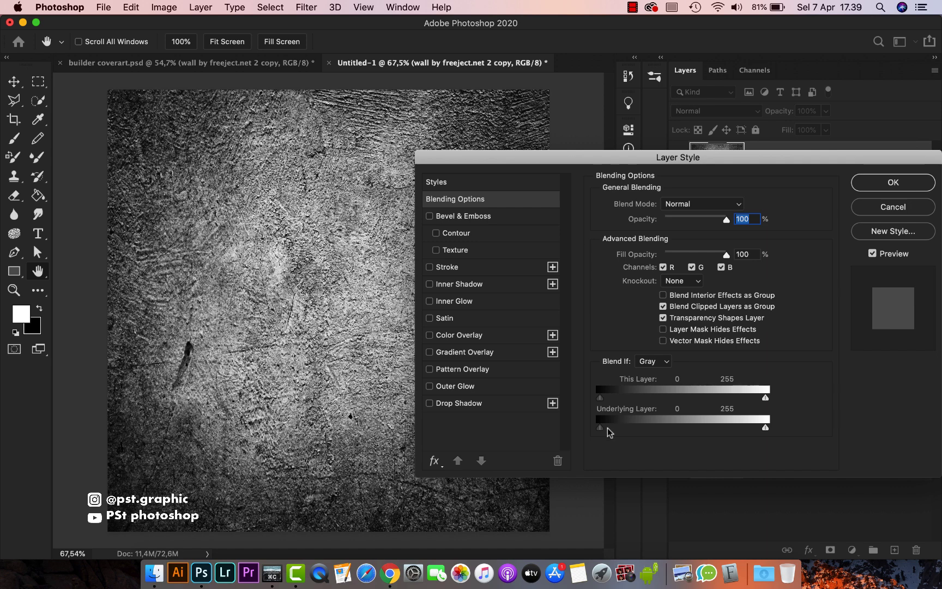
{"action": "key", "text": "alt"}
{"action": "left_click_drag", "start_coordinate": [601, 432], "coordinate": [797, 440]}
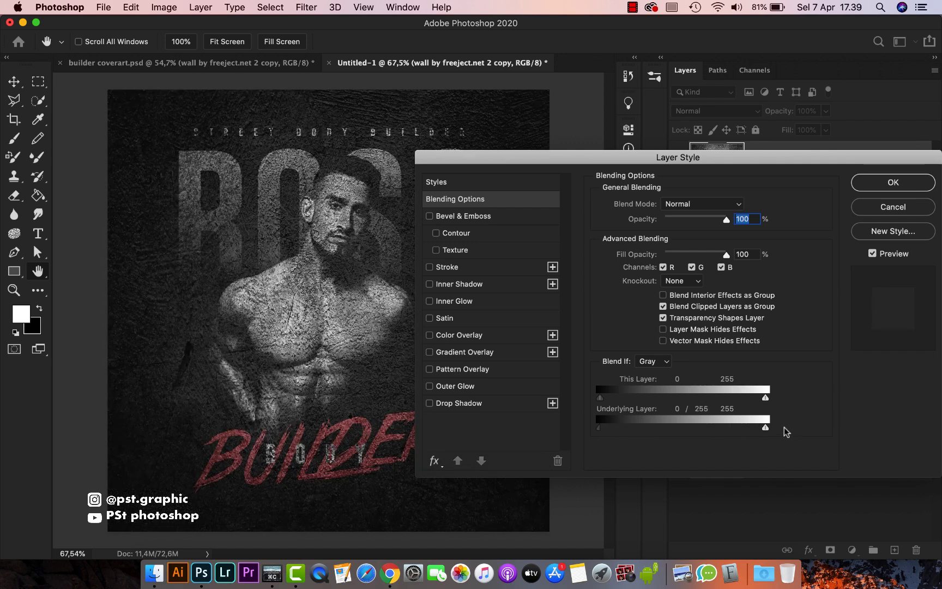
{"action": "left_click", "coordinate": [866, 189]}
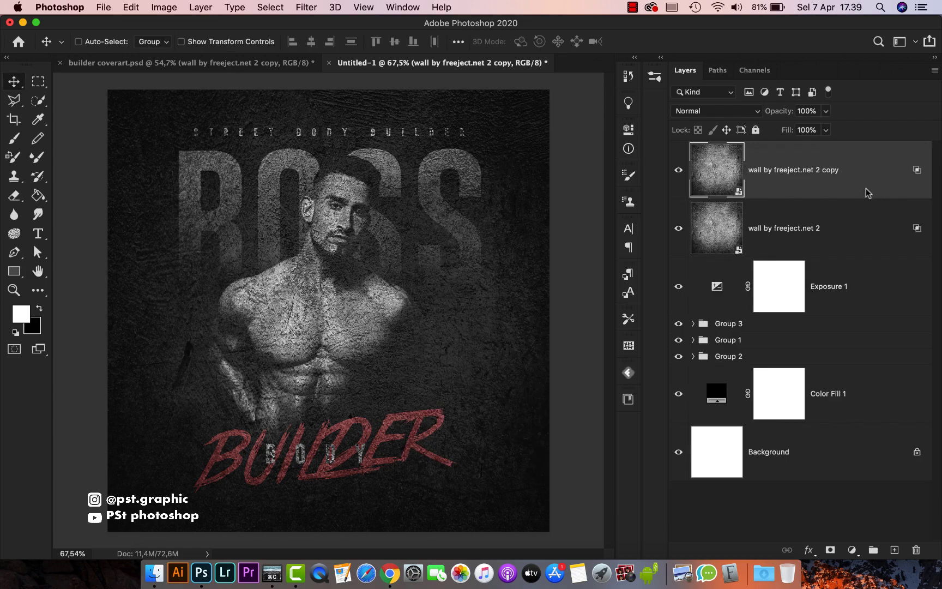
{"action": "left_click", "coordinate": [709, 109]}
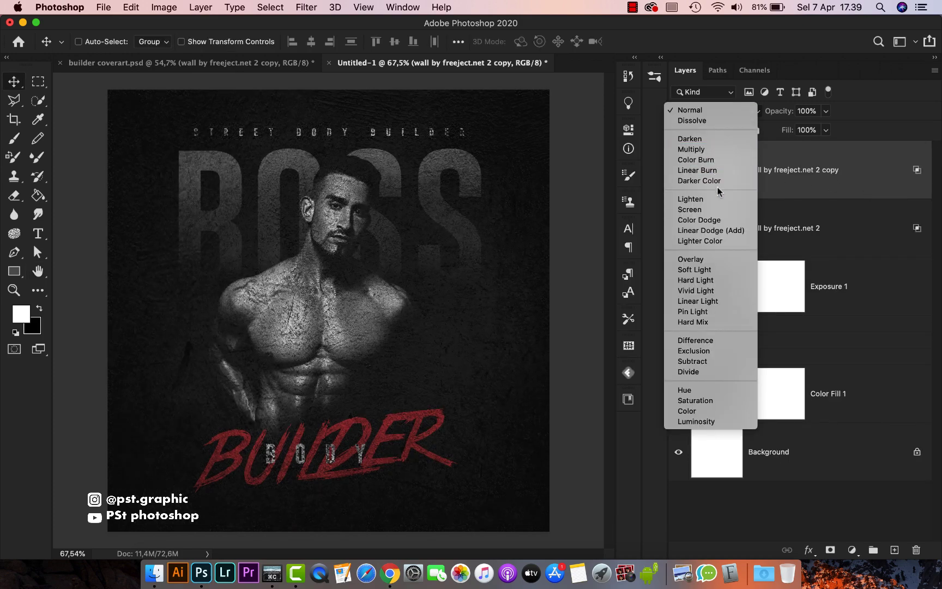
{"action": "left_click", "coordinate": [715, 212]}
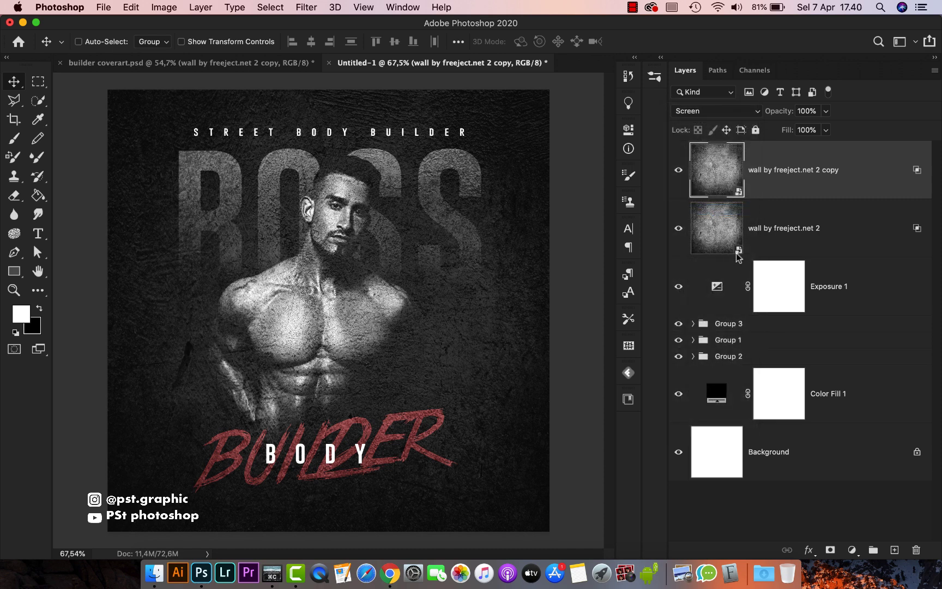
- Group the two wall texture layers and add a white layer mask to the group
{"action": "left_click", "coordinate": [786, 222], "text": "super"}
{"action": "key", "text": "super+g"}
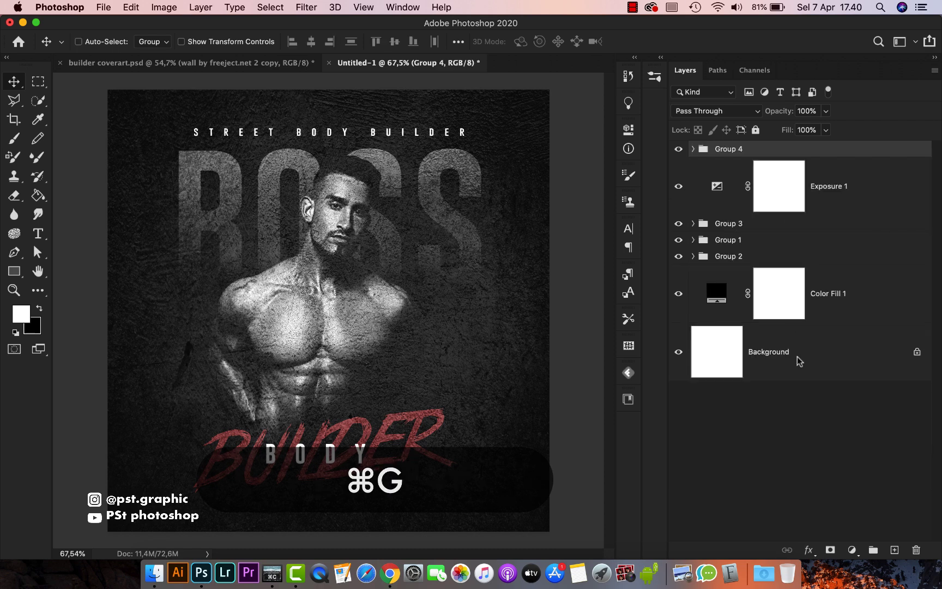
{"action": "left_click", "coordinate": [830, 550]}
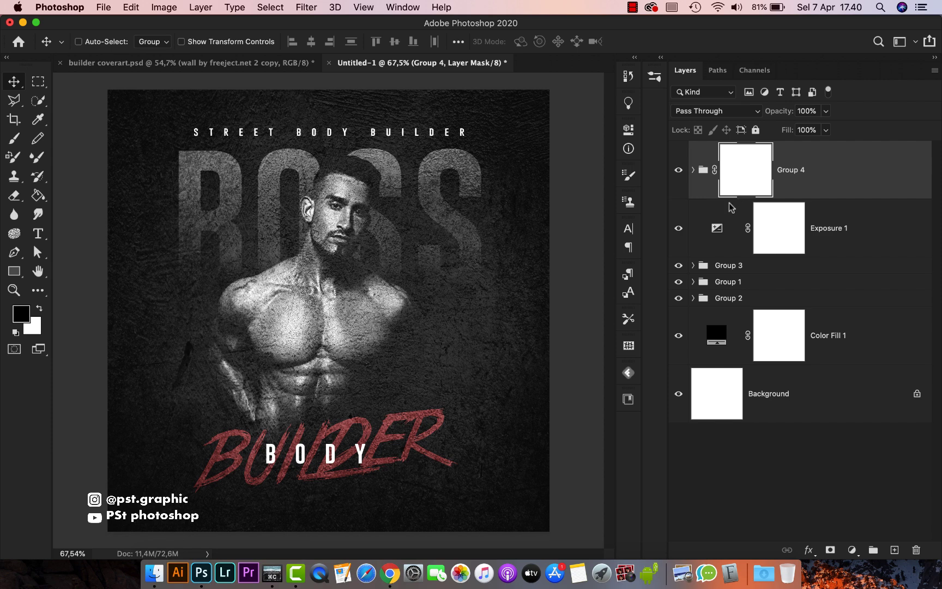
- Load the man's silhouette as a selection from Layer 1 copy inside Group 1, keeping Group 4's mask active
{"action": "left_click", "coordinate": [693, 282]}
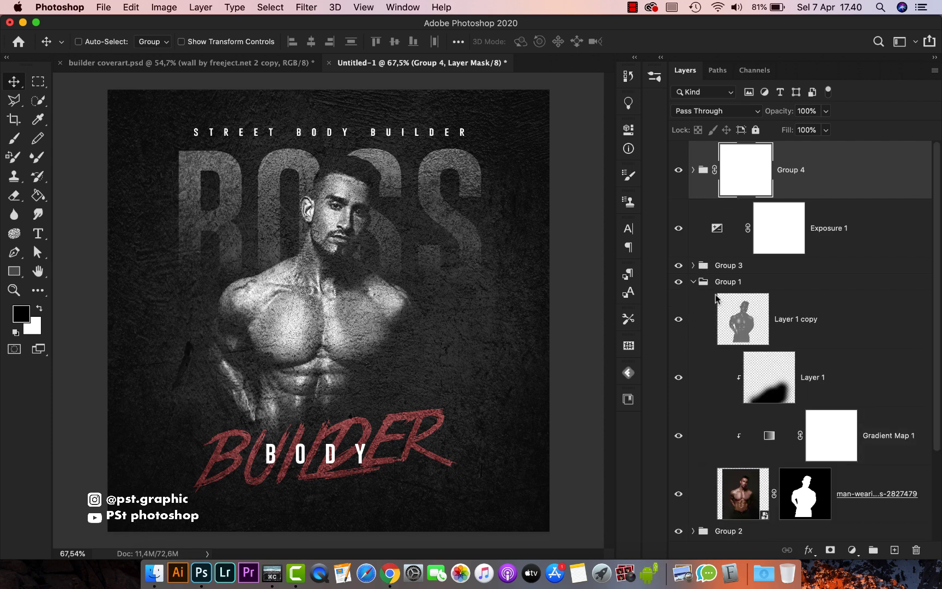
{"action": "key", "text": "super"}
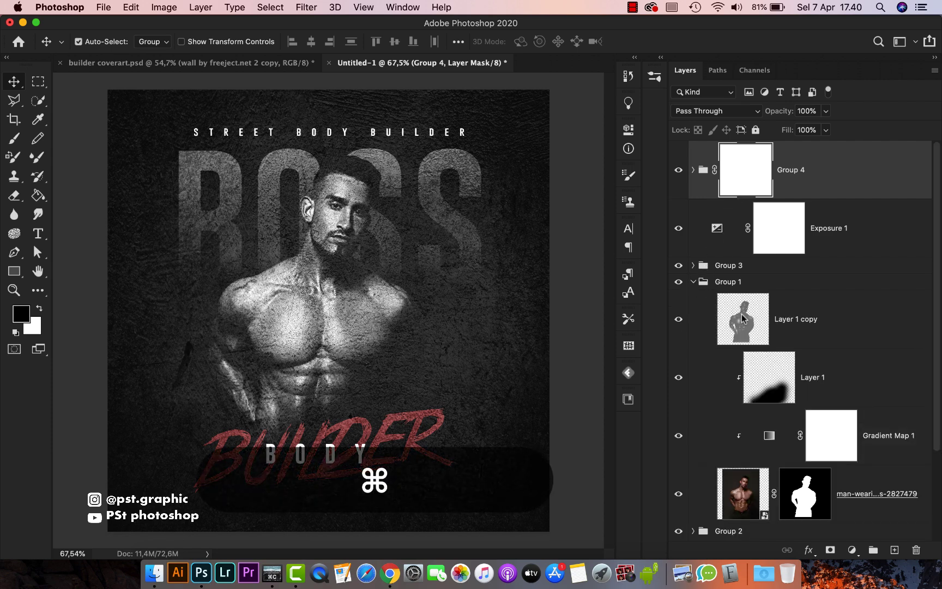
{"action": "left_click", "coordinate": [741, 314], "text": "super"}
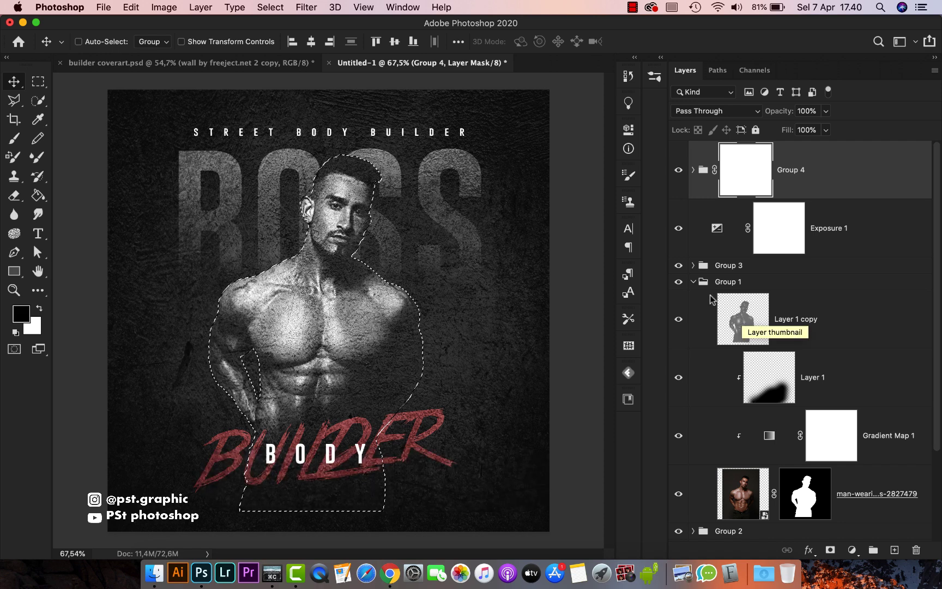
{"action": "left_click", "coordinate": [693, 281]}
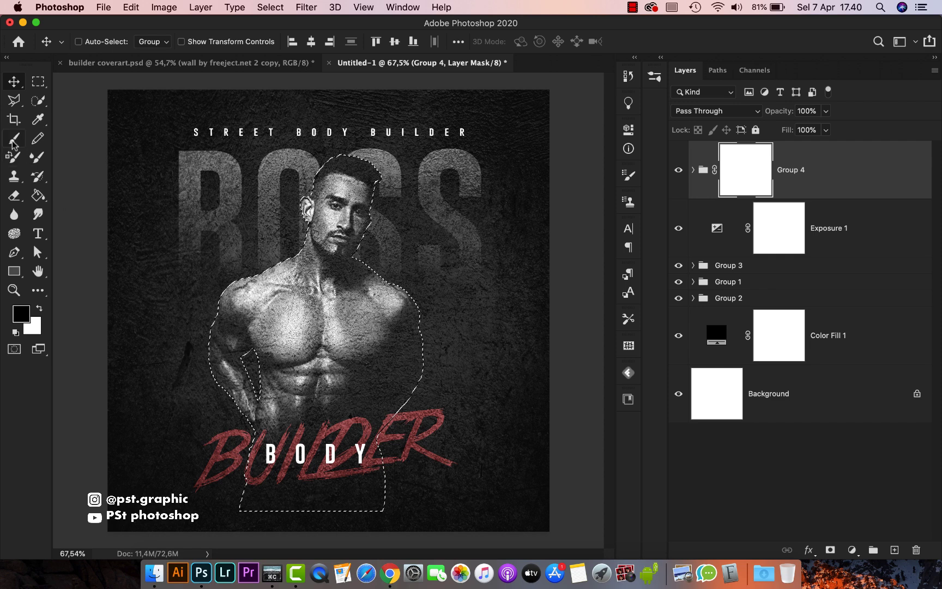
- Paint black on Group 4's mask inside the silhouette with a 600 px soft brush to clear the wall texture from the man, and deselect
{"action": "left_click", "coordinate": [14, 139]}
{"action": "left_click", "coordinate": [21, 314]}
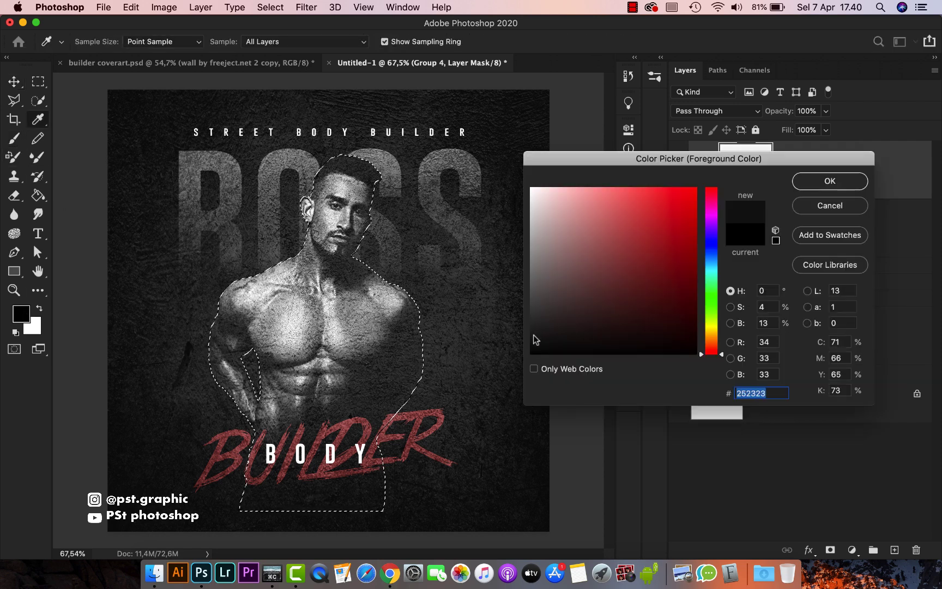
{"action": "left_click", "coordinate": [826, 182]}
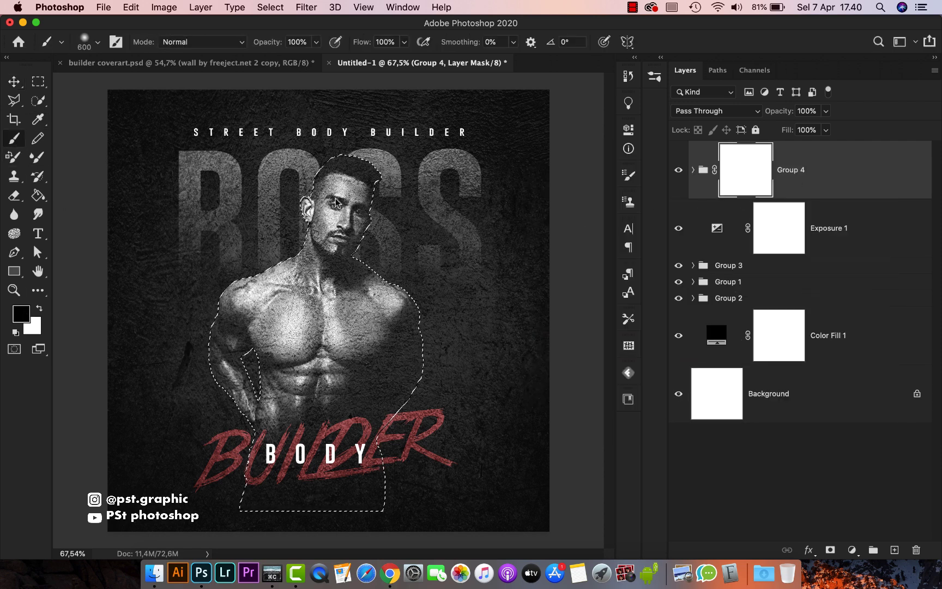
{"action": "key", "text": "shift"}
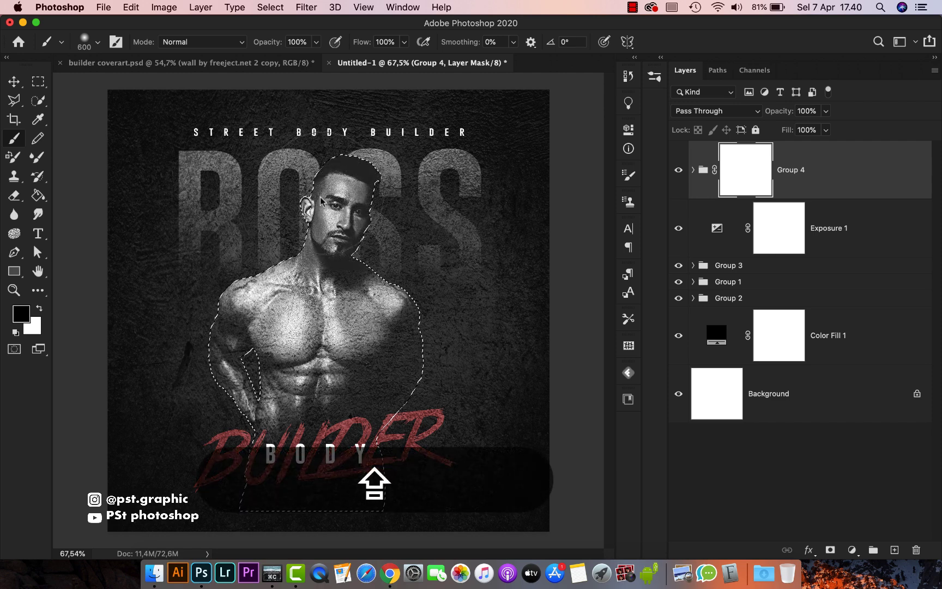
{"action": "mouse_move", "coordinate": [257, 351]}
{"action": "left_mouse_down"}
{"action": "mouse_move", "coordinate": [255, 397]}
{"action": "mouse_move", "coordinate": [312, 408]}
{"action": "mouse_move", "coordinate": [296, 423]}
{"action": "left_mouse_up"}
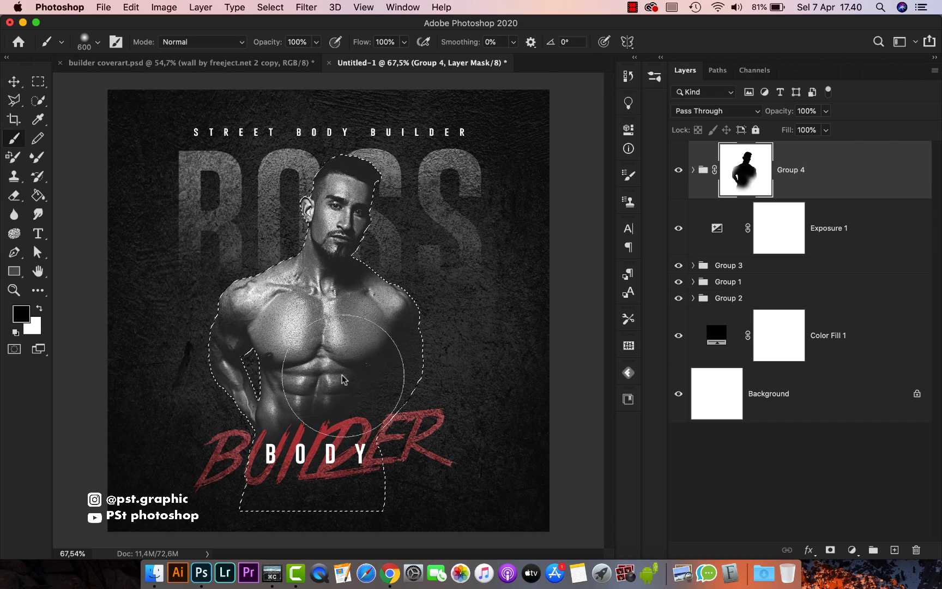
{"action": "key", "text": "super+d"}
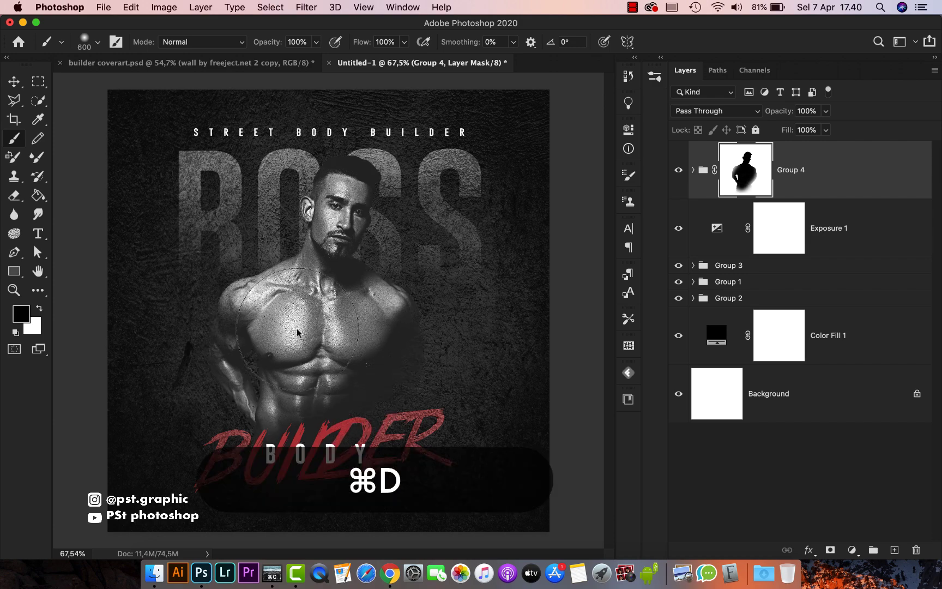
{"action": "scroll", "coordinate": [297, 329], "scroll_direction": "down", "scroll_amount": 6}
{"action": "scroll", "coordinate": [296, 328], "scroll_direction": "up", "scroll_amount": 5}
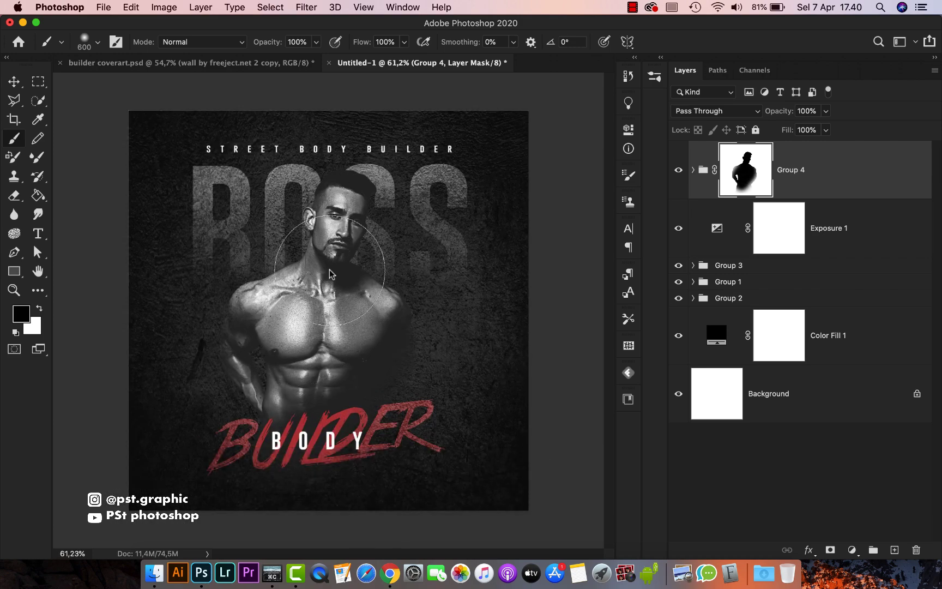
{"action": "key", "text": "v"}
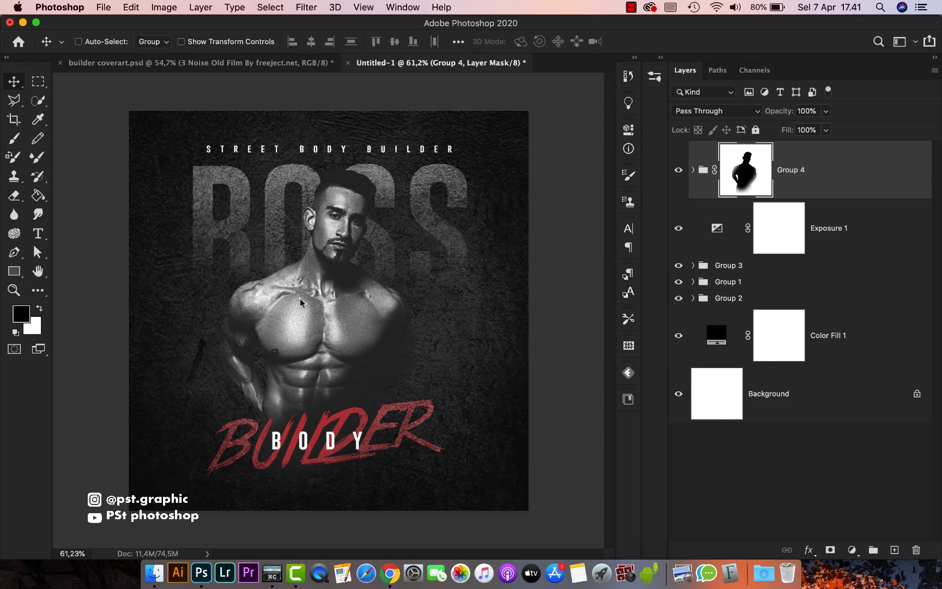
- Switch to Finder, extract Noise Old Film By freeject.net.zip from the 8 gym cover art folder and open the extracted folder
{"action": "left_click", "coordinate": [155, 581]}
{"action": "double_click", "coordinate": [763, 169]}
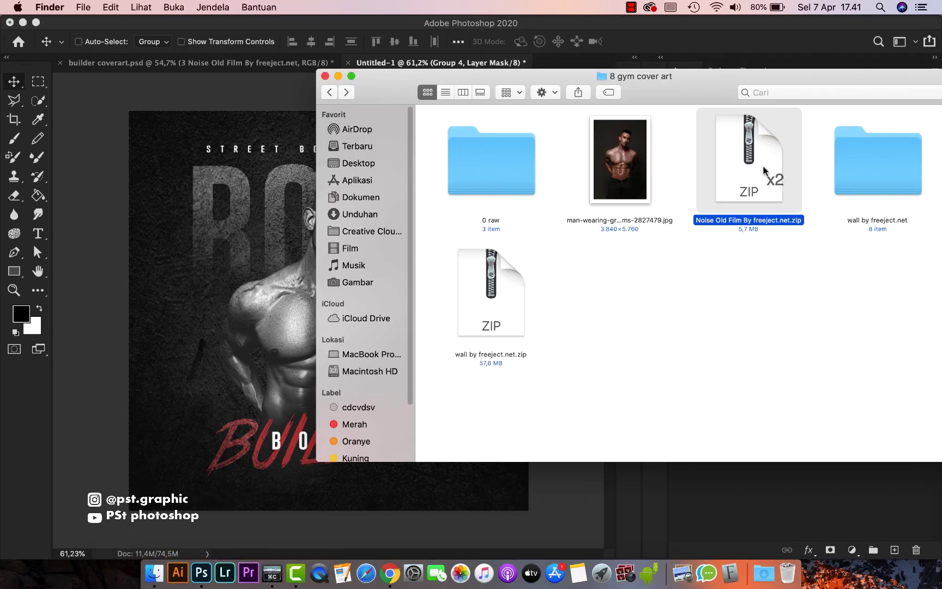
{"action": "double_click", "coordinate": [756, 173]}
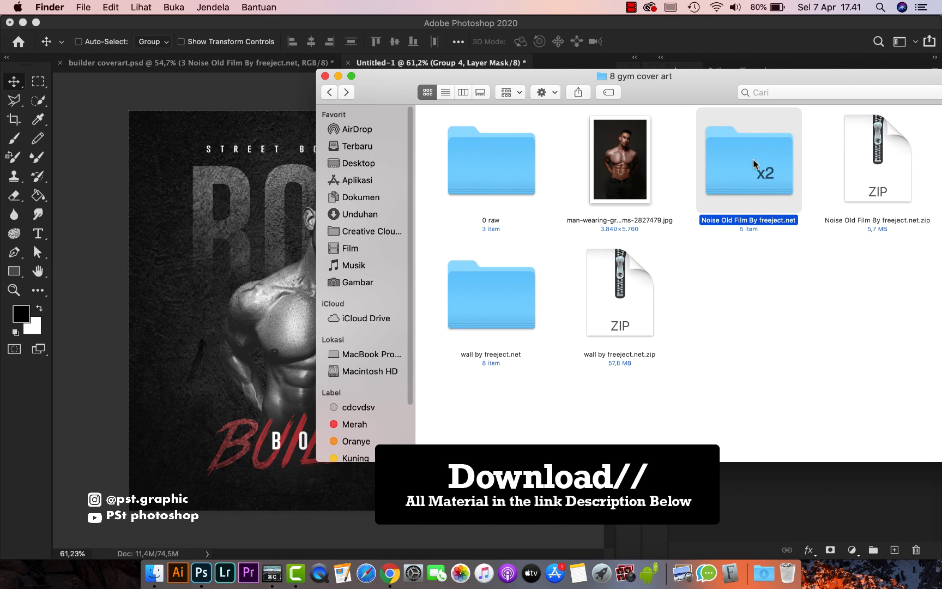
- Place 1 Noise Old Film By freeject.net.jpg on the canvas above Group 4, aligned to the upper edge of the artwork
{"action": "left_click_drag", "start_coordinate": [515, 185], "coordinate": [344, 280]}
{"action": "left_click_drag", "start_coordinate": [420, 309], "coordinate": [417, 224]}
{"action": "key", "text": "Return"}
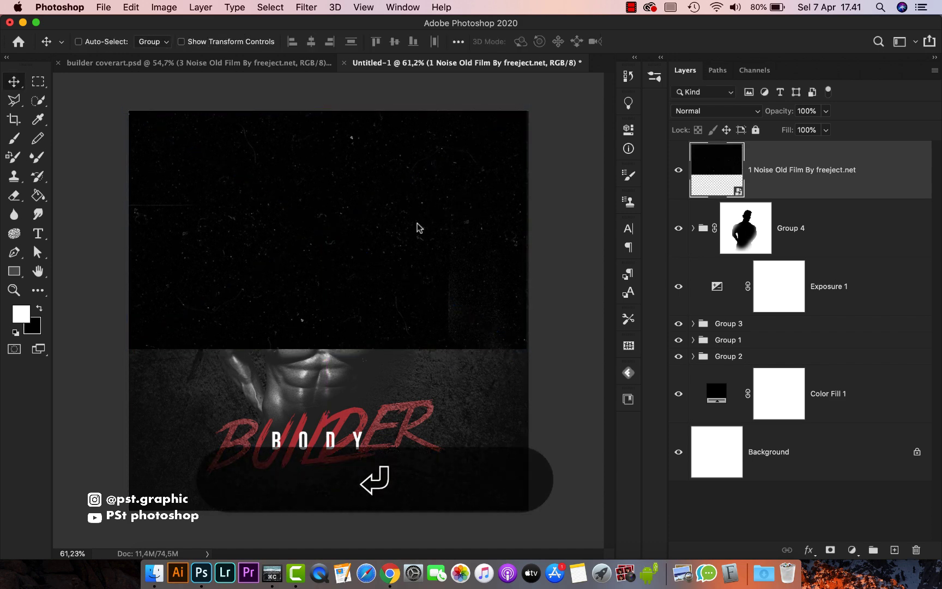
- Set the first noise layer's blend mode to Screen and duplicate the layer
{"action": "left_click", "coordinate": [682, 114]}
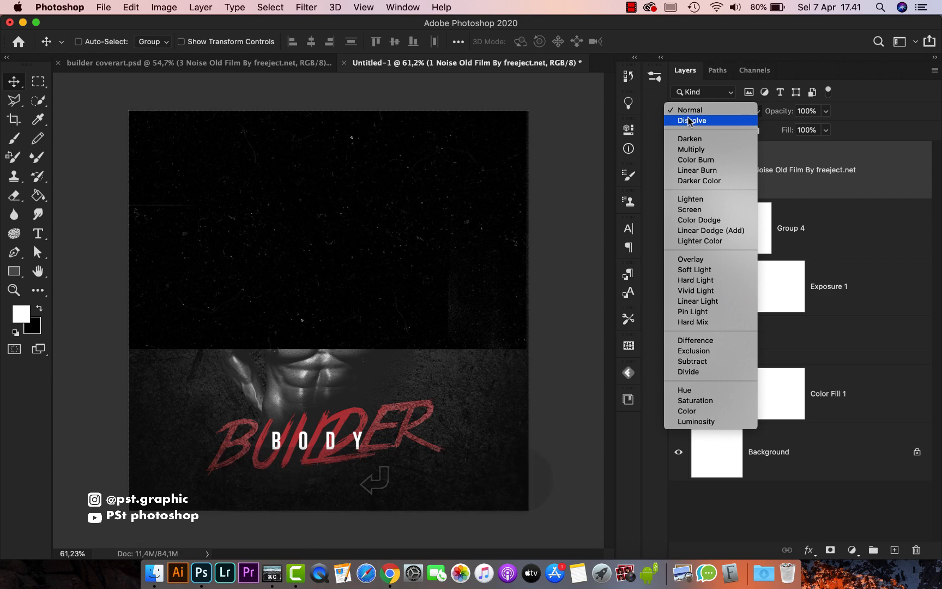
{"action": "left_click", "coordinate": [703, 209]}
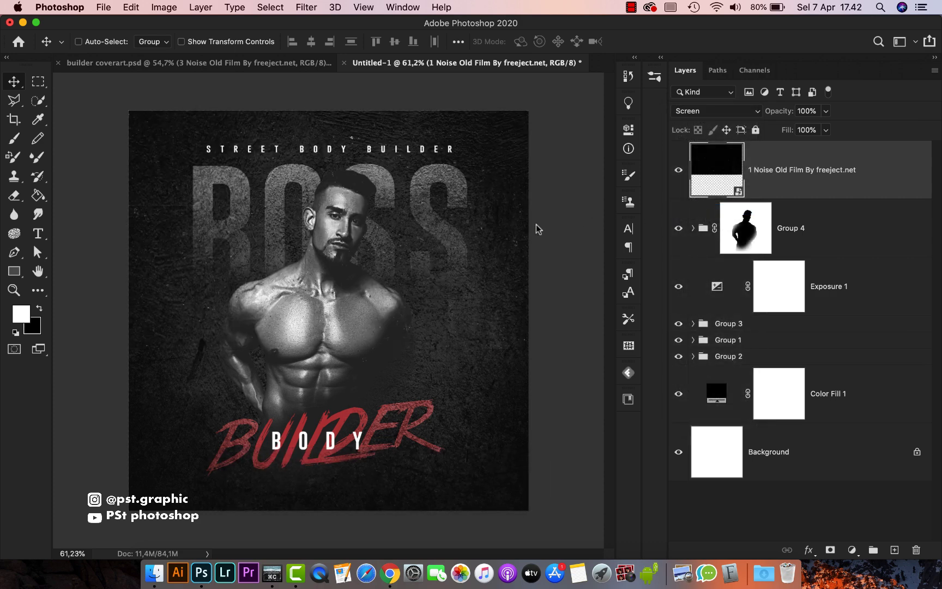
{"action": "key", "text": "super+j"}
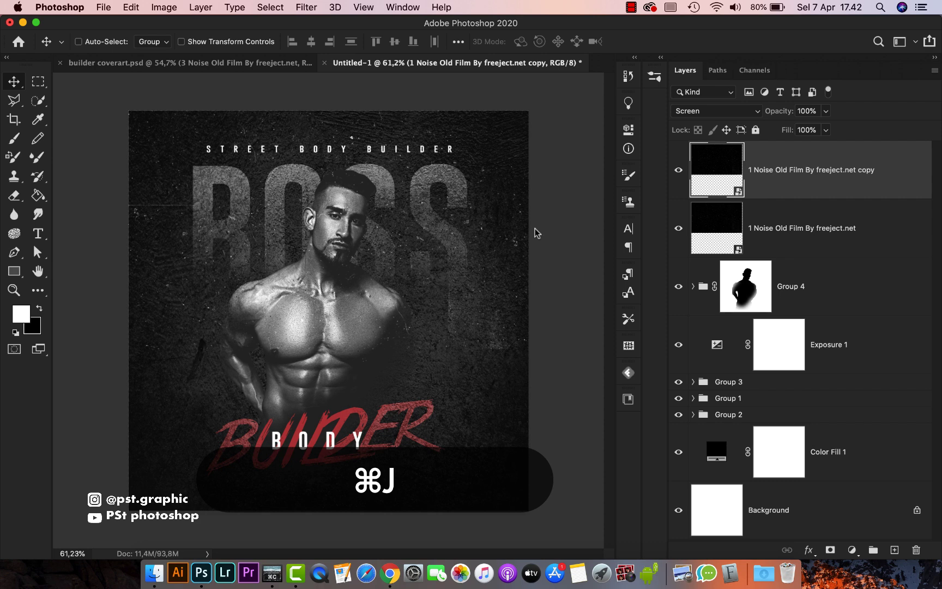
- Place 3 Noise Old Film By freeject.net.jpg from Finder above the other noise layers, aligned to the lower edge of the artwork
{"action": "left_click", "coordinate": [154, 572]}
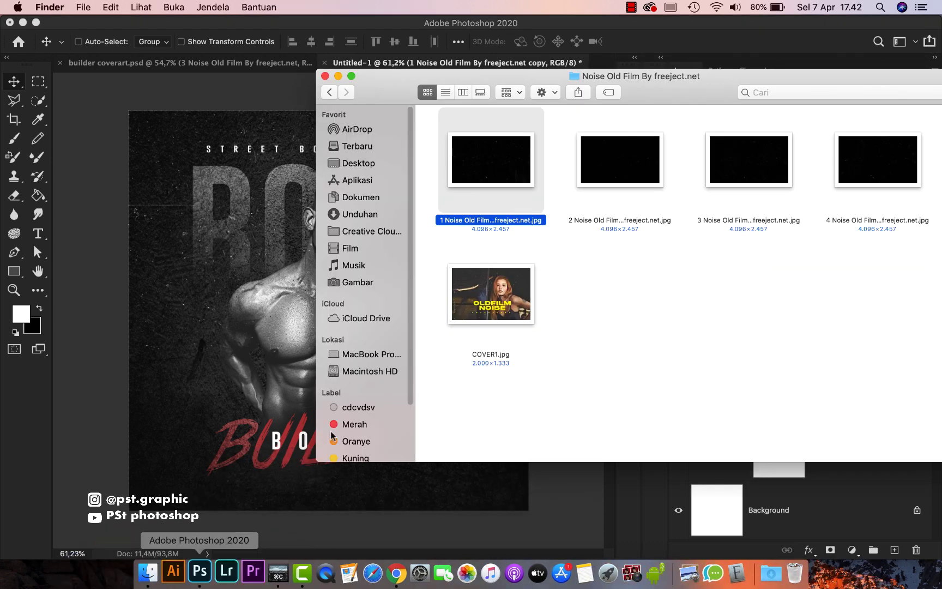
{"action": "left_click", "coordinate": [757, 170]}
{"action": "left_click_drag", "start_coordinate": [757, 175], "coordinate": [263, 294]}
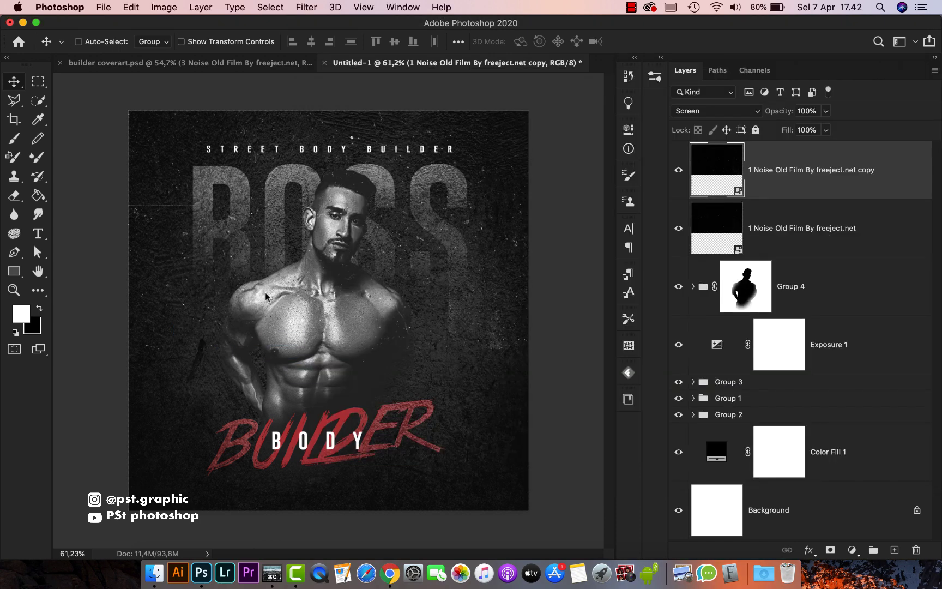
{"action": "left_click_drag", "start_coordinate": [431, 268], "coordinate": [428, 348]}
{"action": "key", "text": "Return"}
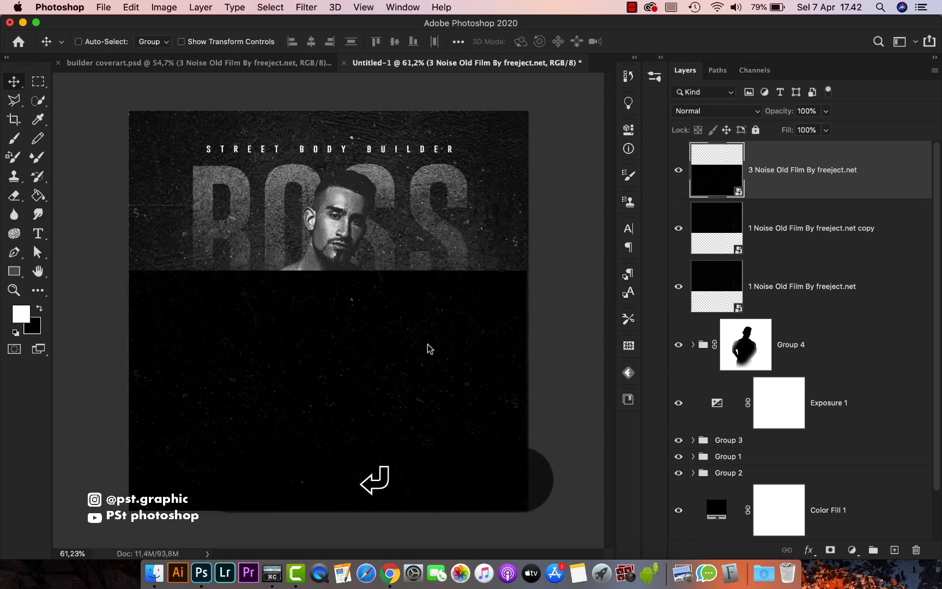
- Set the 3 Noise Old Film layer's blend mode to Screen and duplicate the layer twice
{"action": "left_click", "coordinate": [713, 111]}
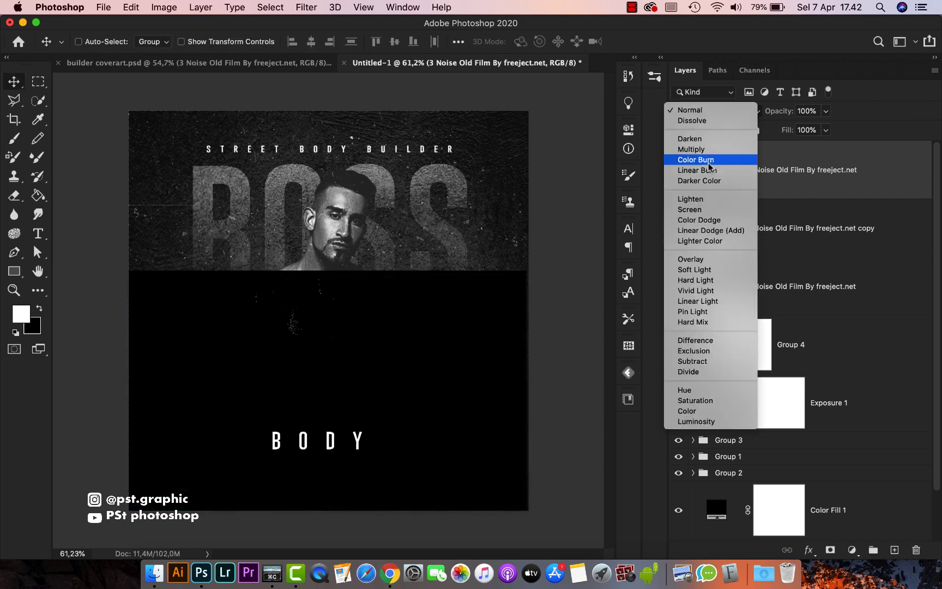
{"action": "left_click", "coordinate": [703, 212]}
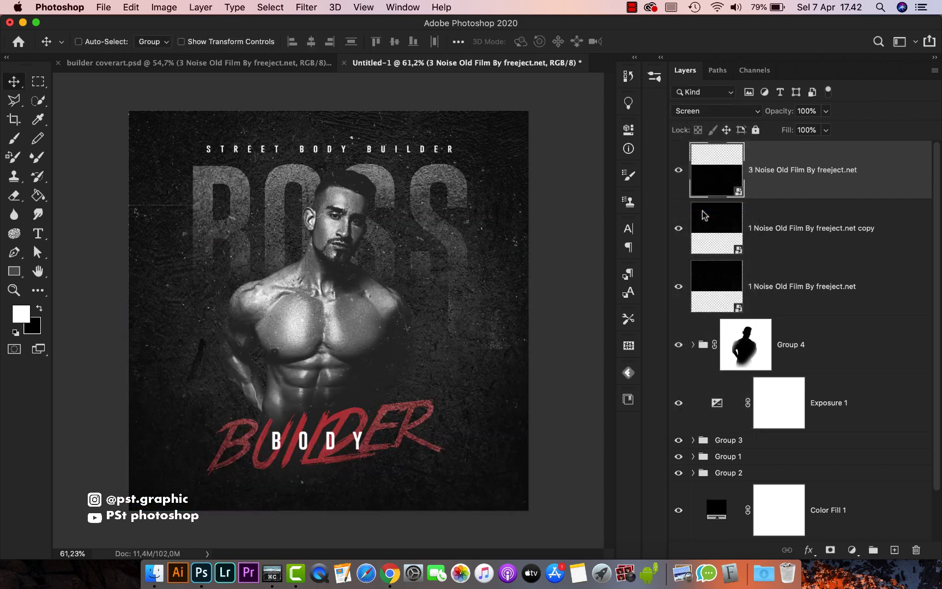
{"action": "key", "text": "super+j"}
{"action": "key", "text": "super+j"}
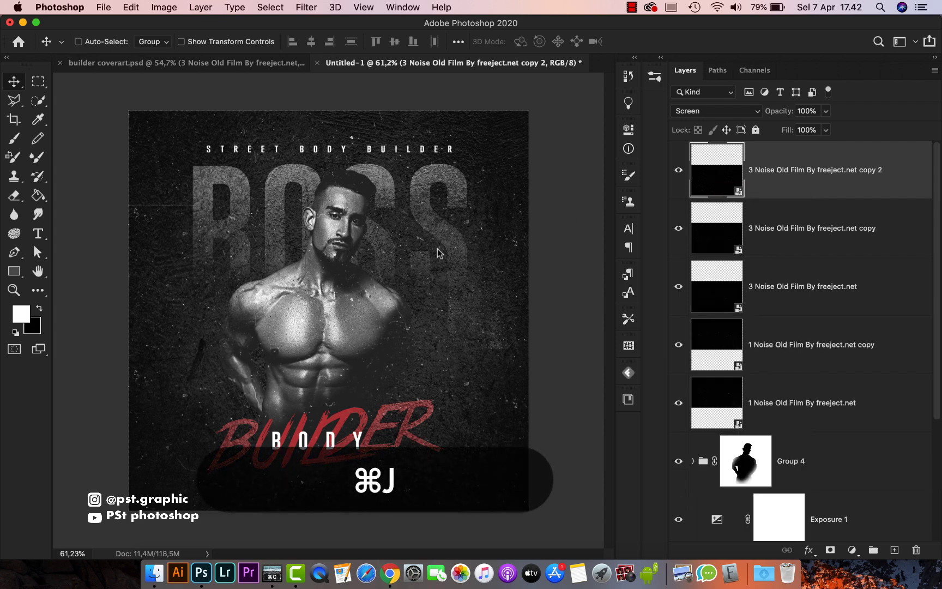
- Paint white on Group 4's mask over the BUILDER lettering with a 300 px soft brush to restore the wall texture there
{"action": "scroll", "coordinate": [317, 458], "scroll_direction": "up", "scroll_amount": 6}
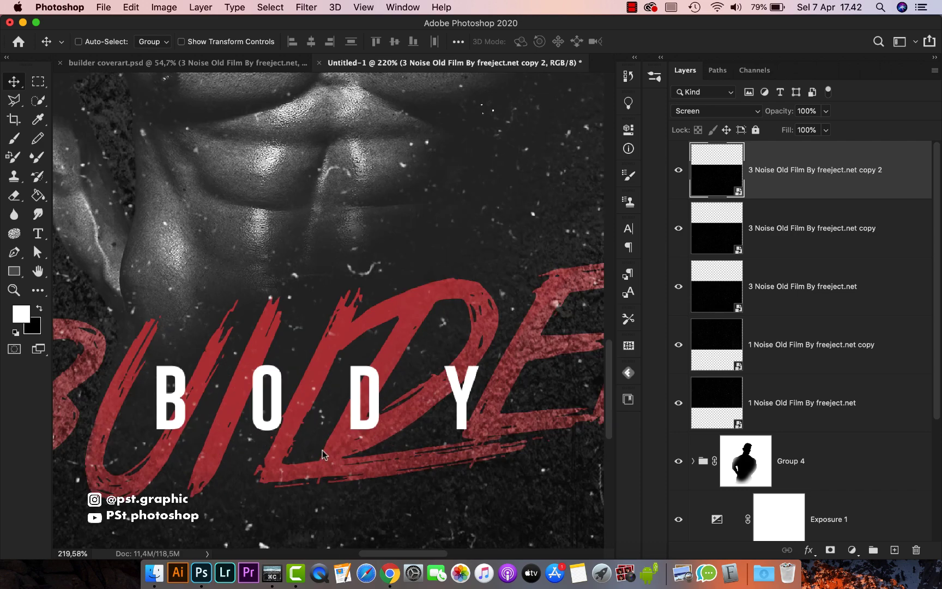
{"action": "left_click_drag", "start_coordinate": [319, 456], "coordinate": [361, 354]}
{"action": "scroll", "coordinate": [354, 321], "scroll_direction": "down", "scroll_amount": 3}
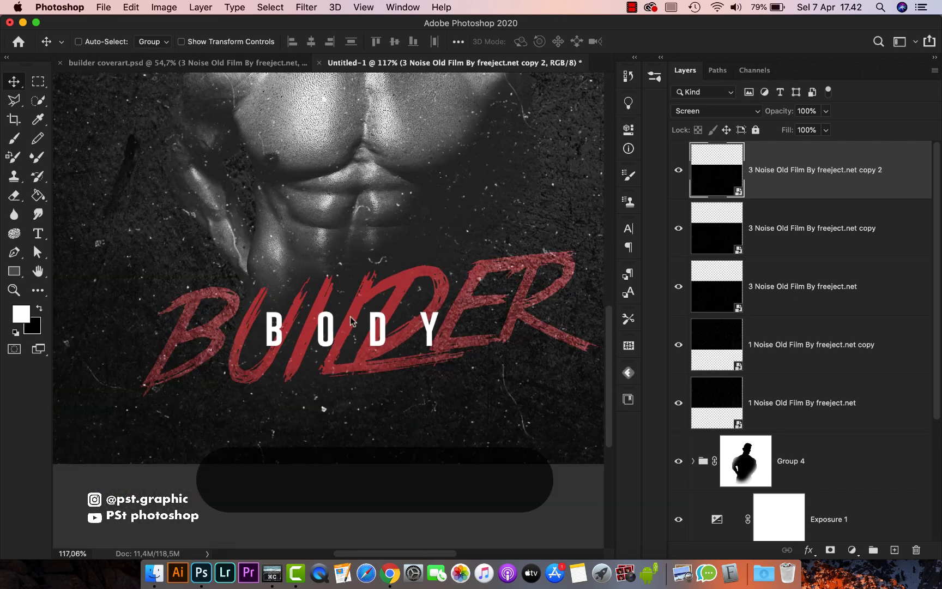
{"action": "scroll", "coordinate": [747, 463], "scroll_direction": "down", "scroll_amount": 3}
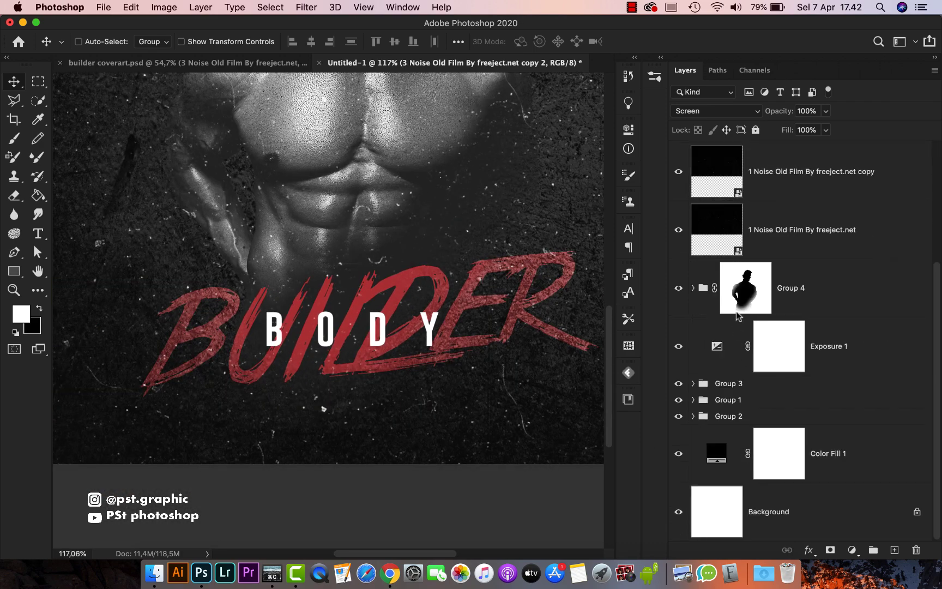
{"action": "left_click", "coordinate": [742, 294]}
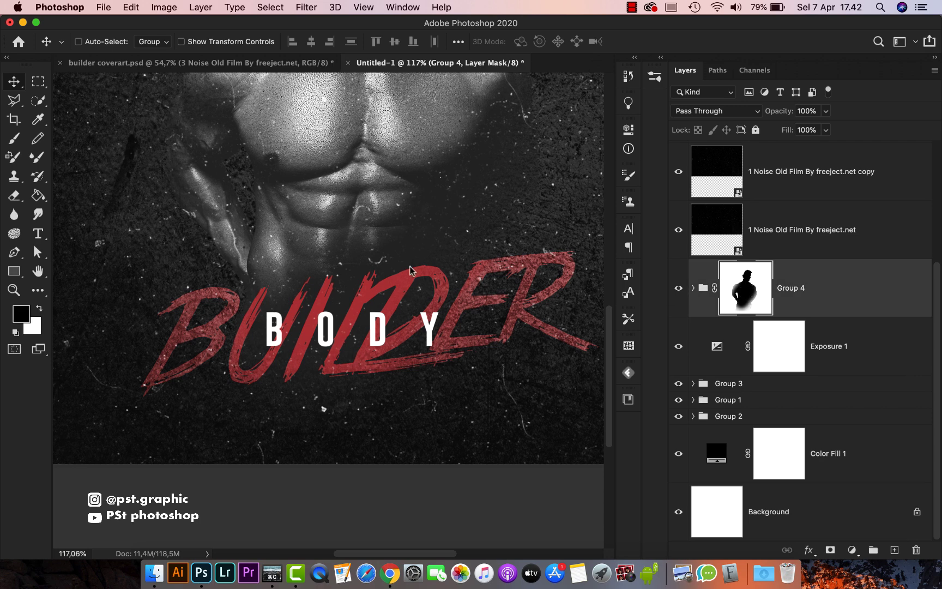
{"action": "left_click", "coordinate": [14, 140]}
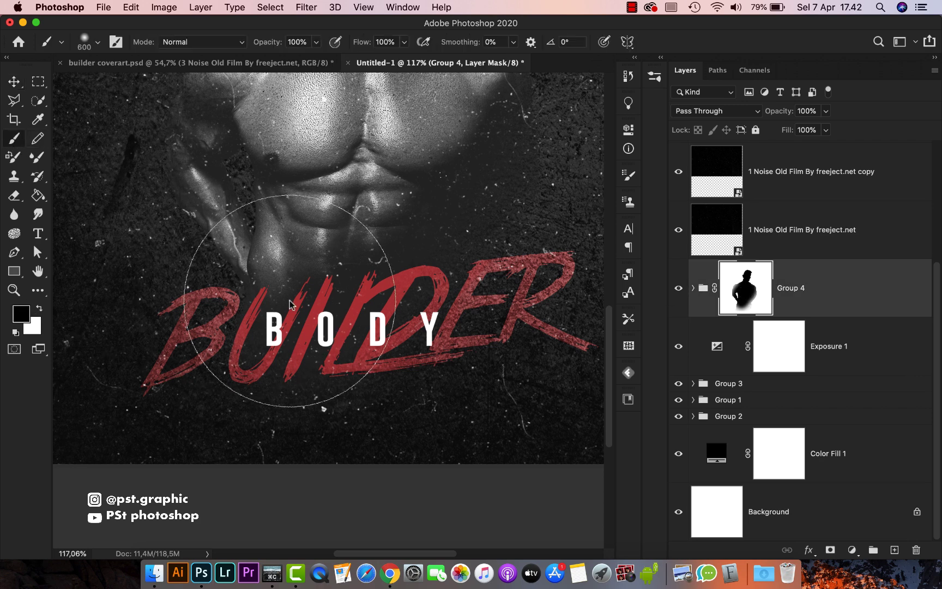
{"action": "key", "text": "bracketleft"}
{"action": "key", "text": "bracketleft"}
{"action": "key", "text": "bracketleft"}
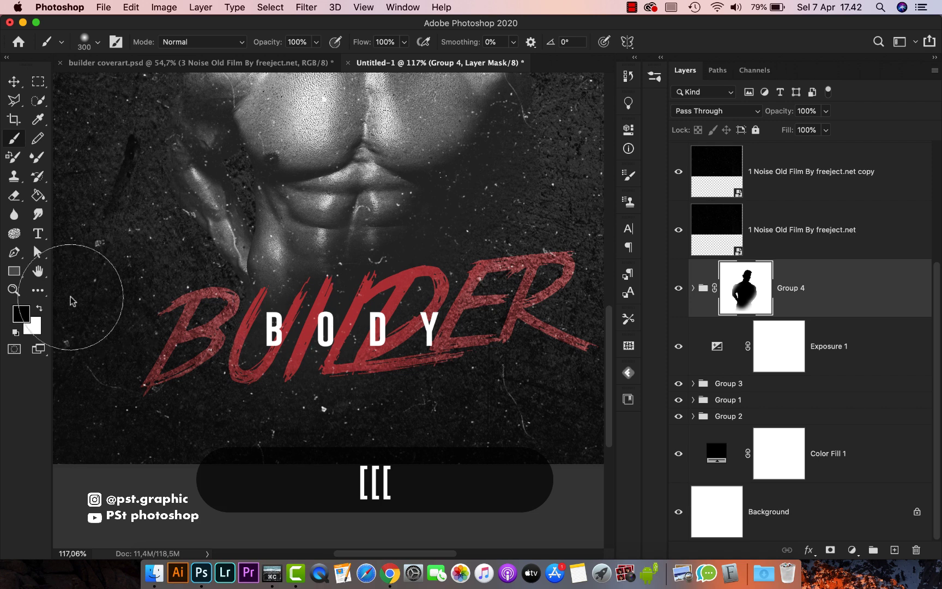
{"action": "key", "text": "x"}
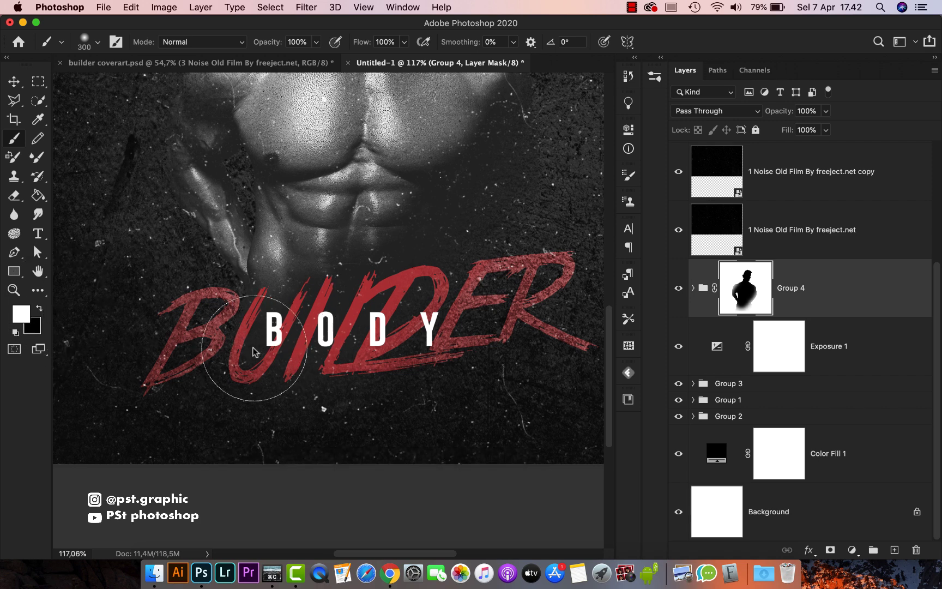
{"action": "mouse_move", "coordinate": [300, 327]}
{"action": "left_mouse_down"}
{"action": "mouse_move", "coordinate": [492, 284]}
{"action": "mouse_move", "coordinate": [414, 363]}
{"action": "left_mouse_up"}
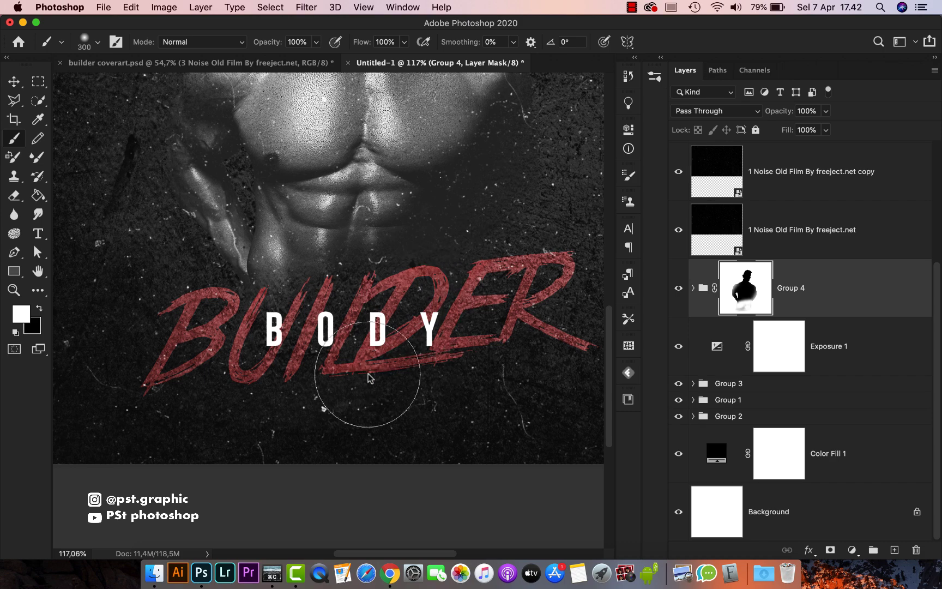
{"action": "scroll", "coordinate": [368, 377], "scroll_direction": "down", "scroll_amount": 10}
{"action": "scroll", "coordinate": [362, 348], "scroll_direction": "up", "scroll_amount": 5}
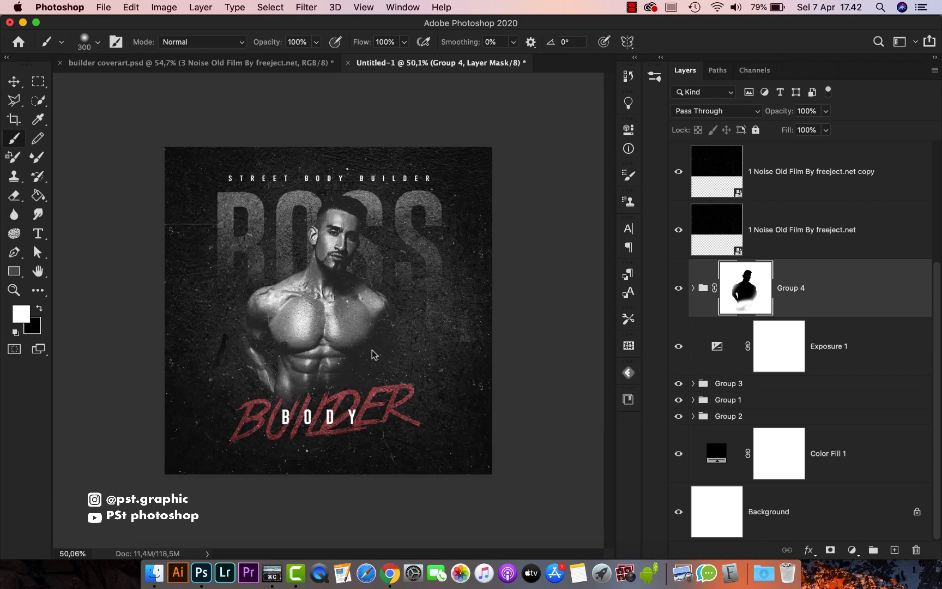